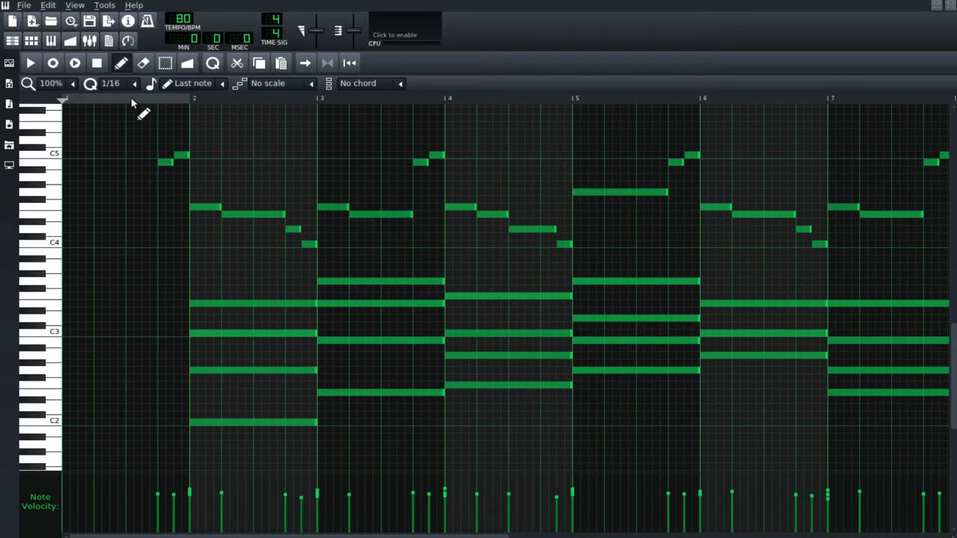
- Play the theme in the piano roll, stop it, and look through its melody and chord notes
left_click(30, 63)
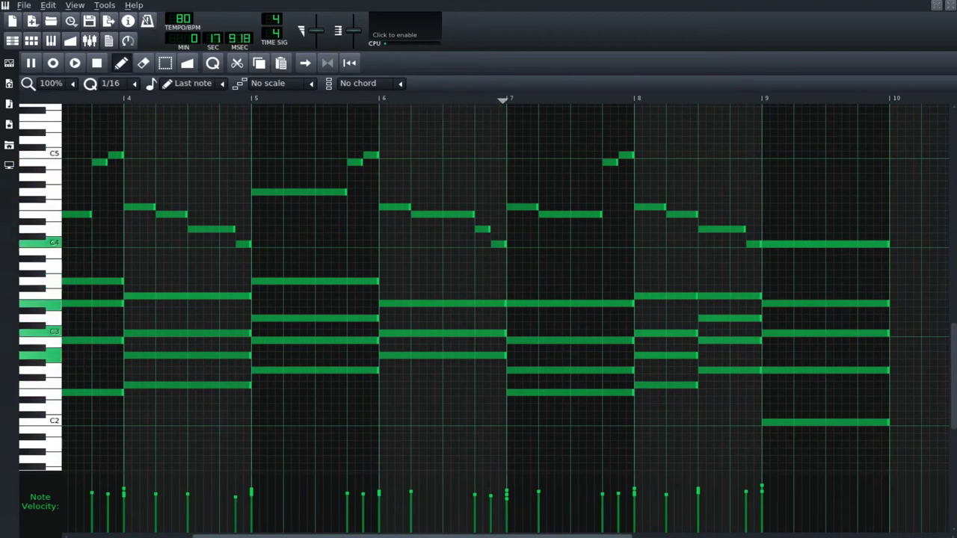
left_click(97, 64)
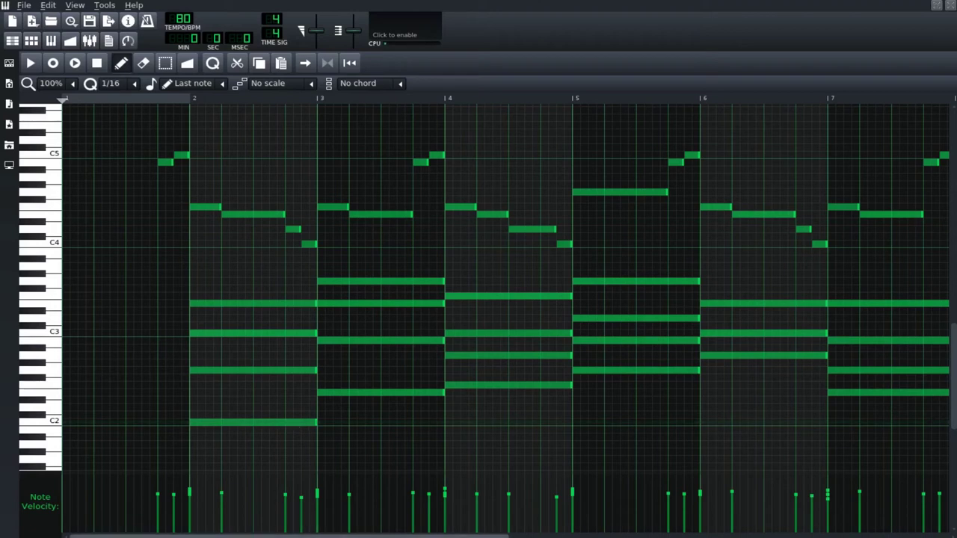
left_click_drag(302, 536, 323, 535)
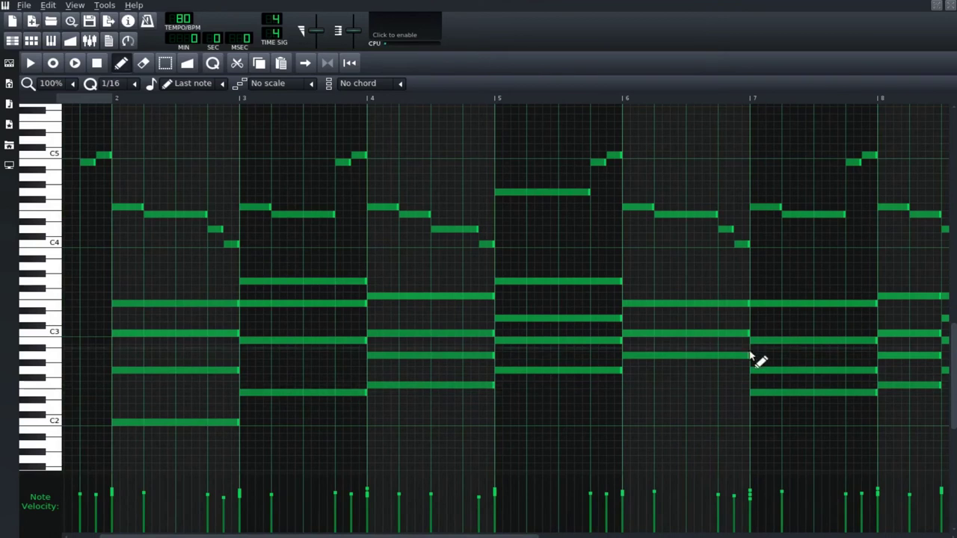
left_click_drag(524, 536, 348, 532)
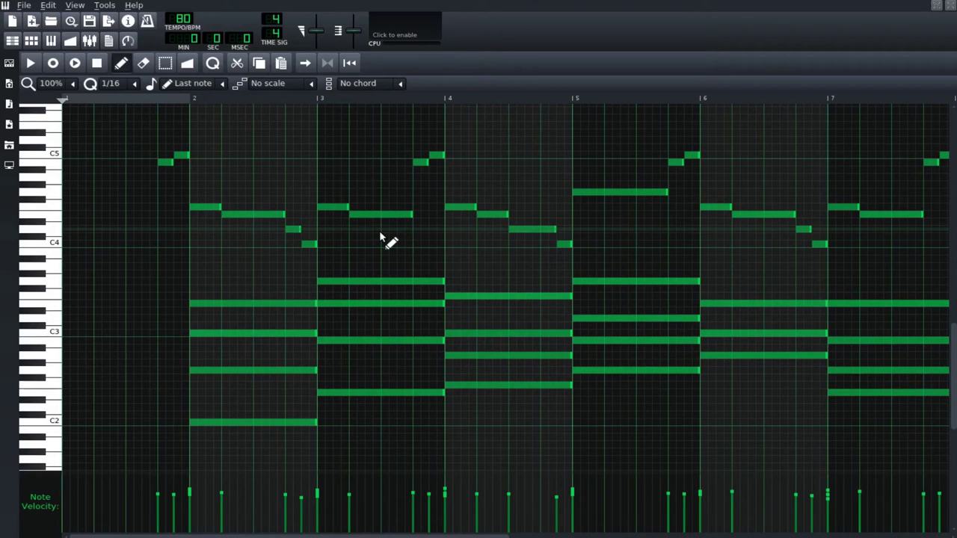
left_click(25, 6)
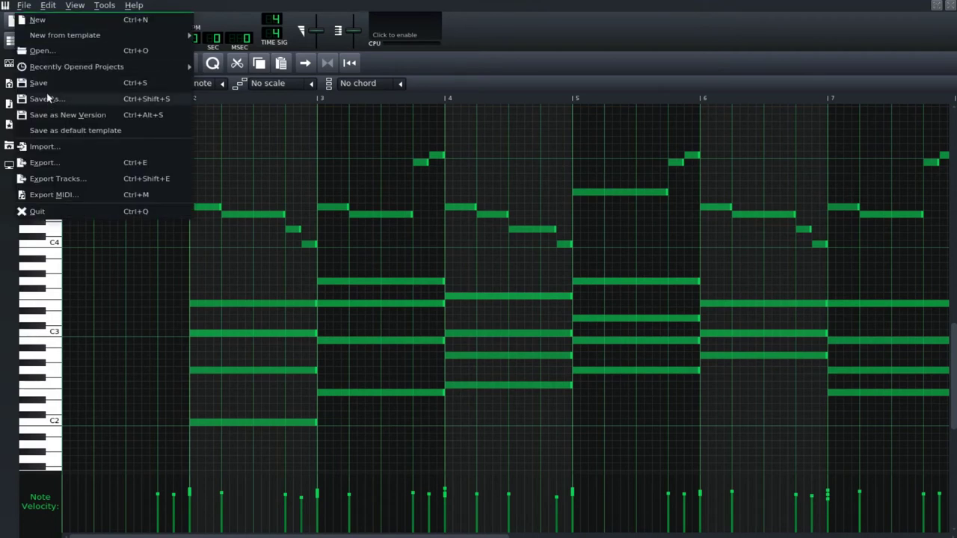
left_click(50, 195)
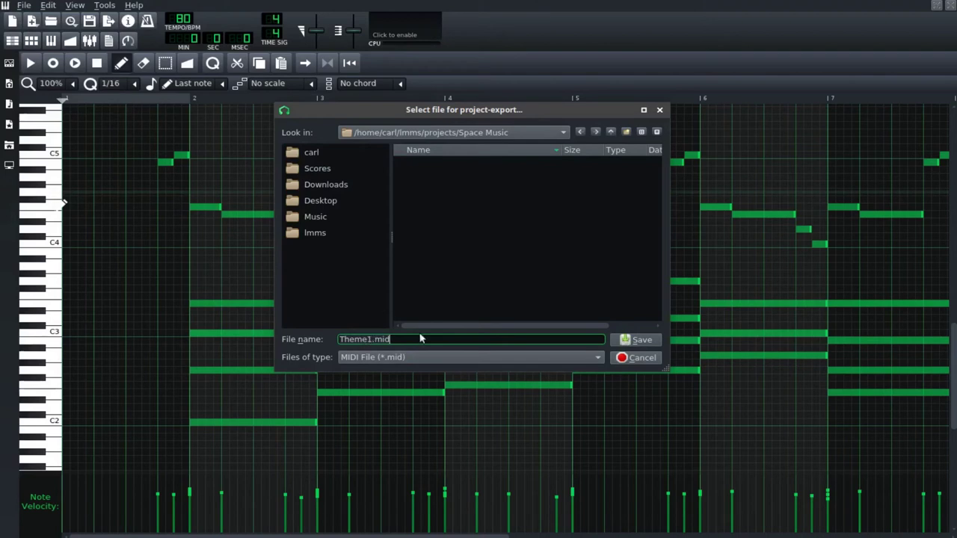
left_click(631, 359)
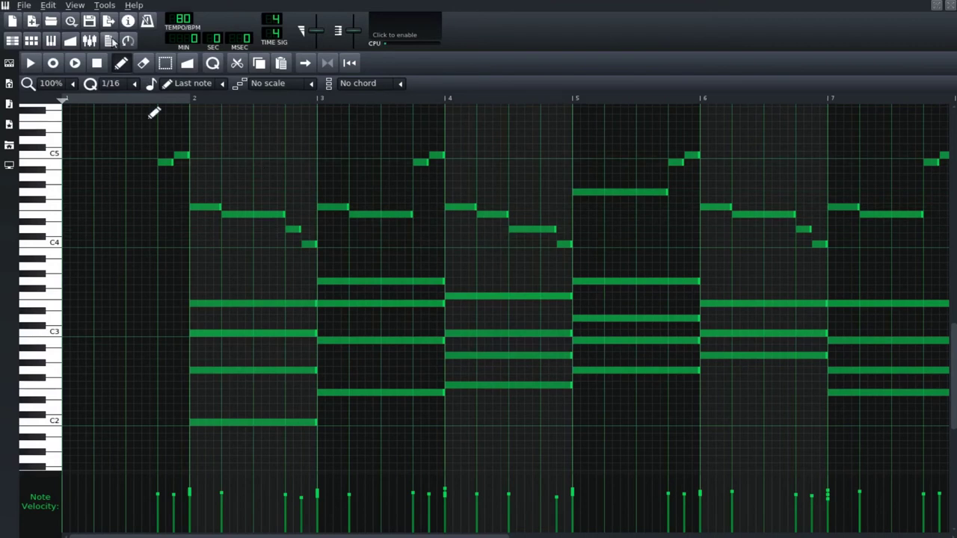
- Save the current project
left_click(25, 5)
left_click(45, 84)
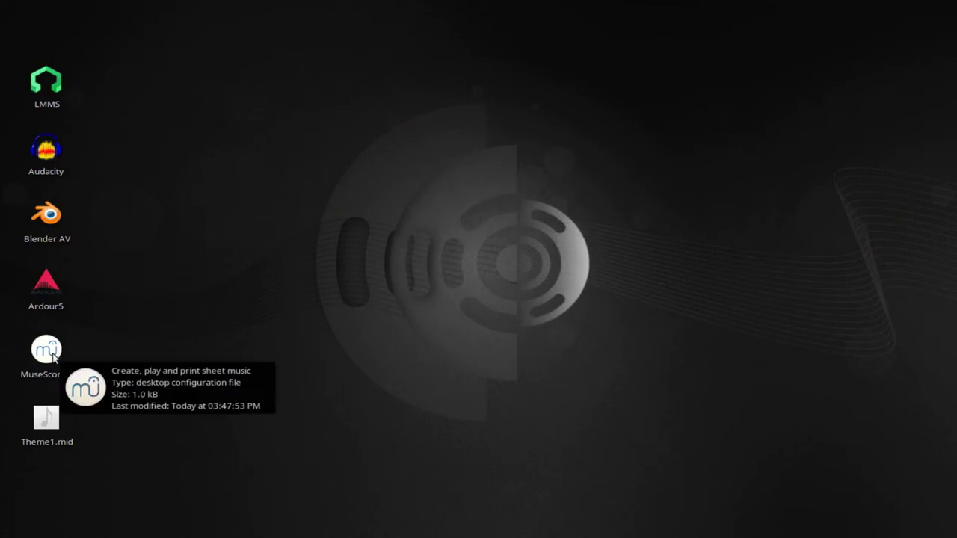
- Launch MuseScore 2 from the desktop and dismiss its Start Center
left_click(53, 358)
left_click(286, 350)
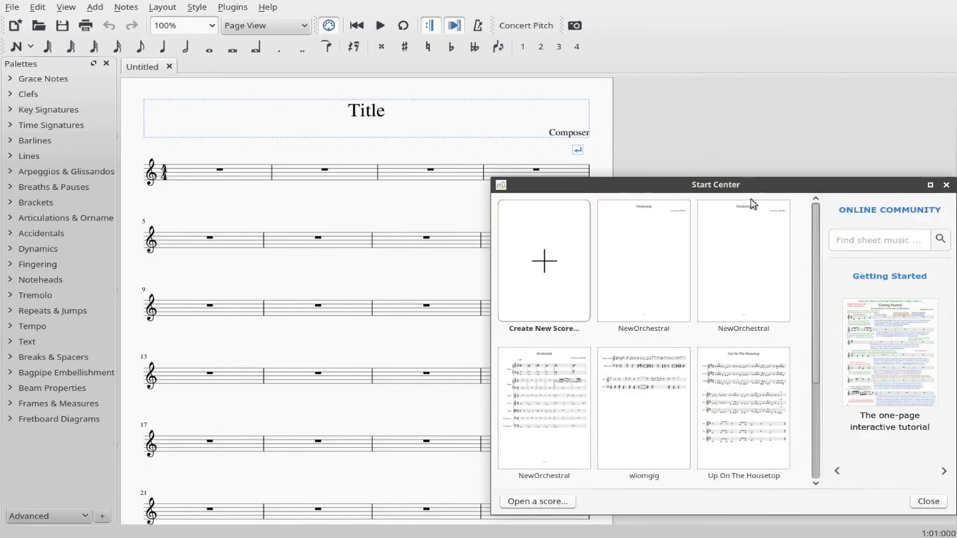
left_click(927, 501)
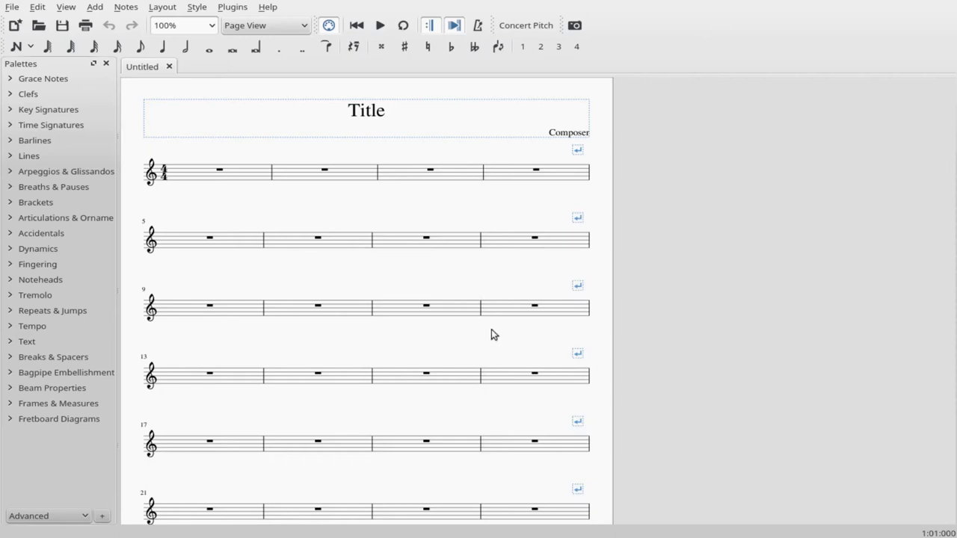
- Open Theme1.mid from the Desktop folder as a score and play back the imported piano notation
left_click(11, 8)
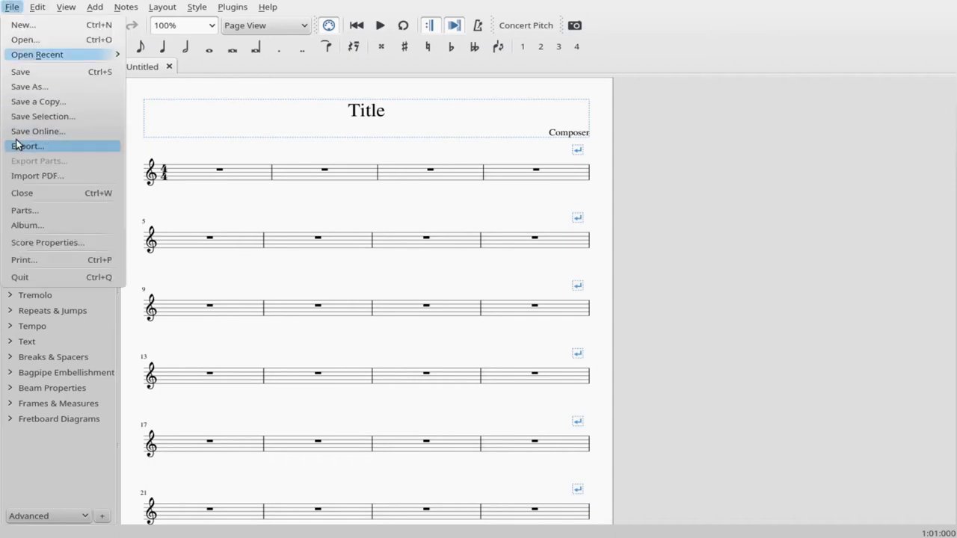
left_click(33, 41)
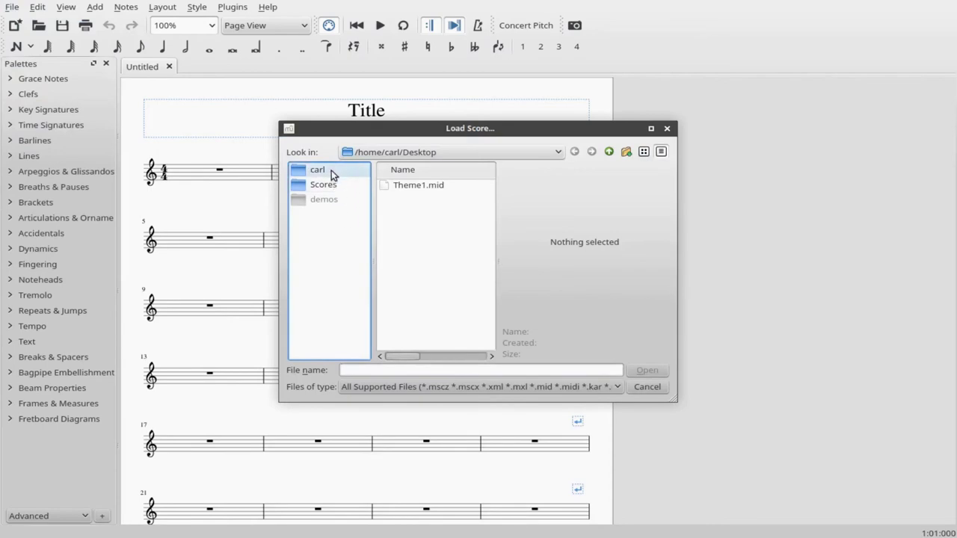
left_click(331, 170)
double_click(423, 297)
left_click(412, 187)
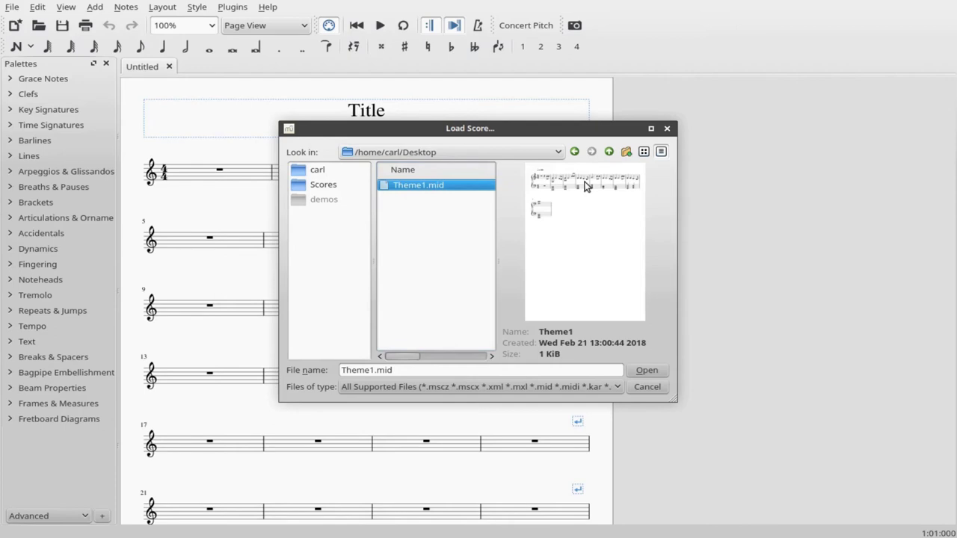
left_click(645, 370)
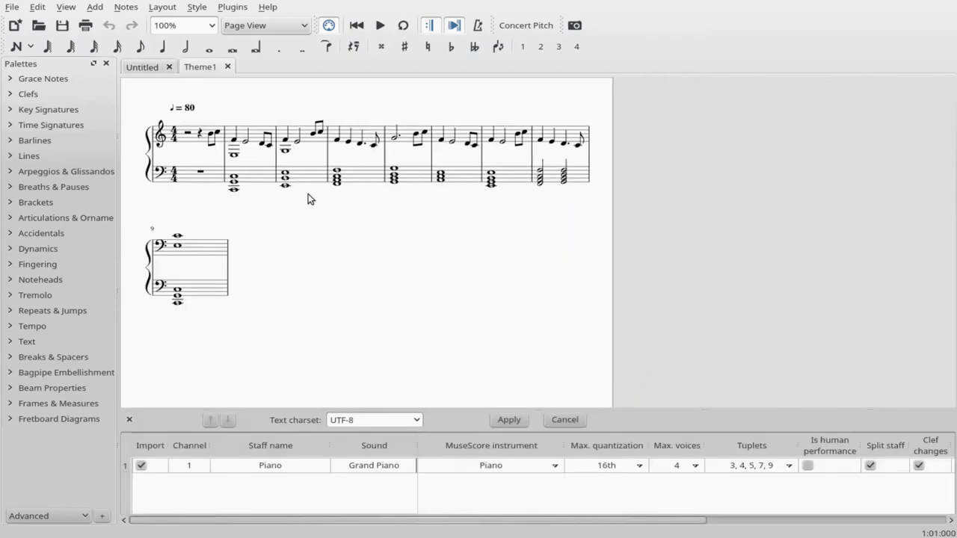
left_click(380, 26)
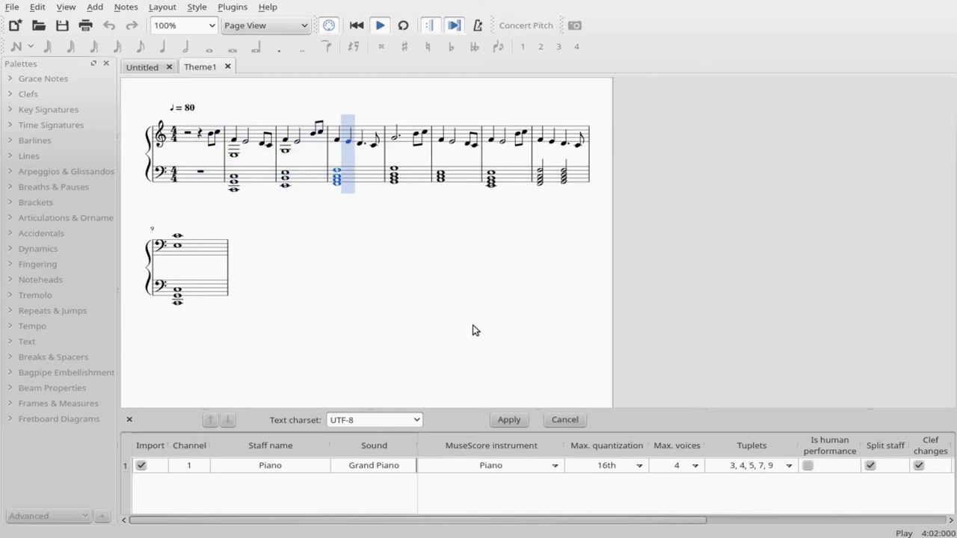
left_click(380, 26)
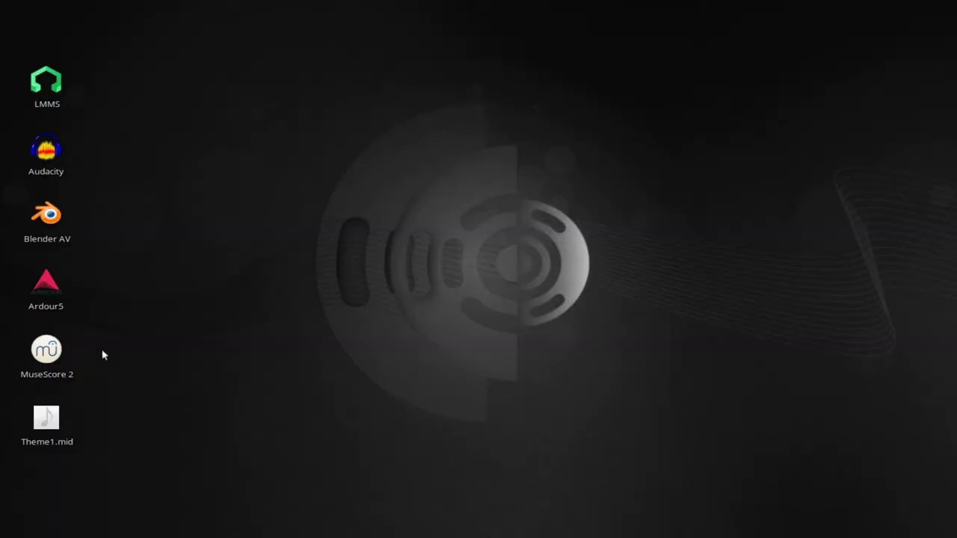
- Launch LMMS from the desktop and create a new project from the Symphonic1 template
double_click(43, 86)
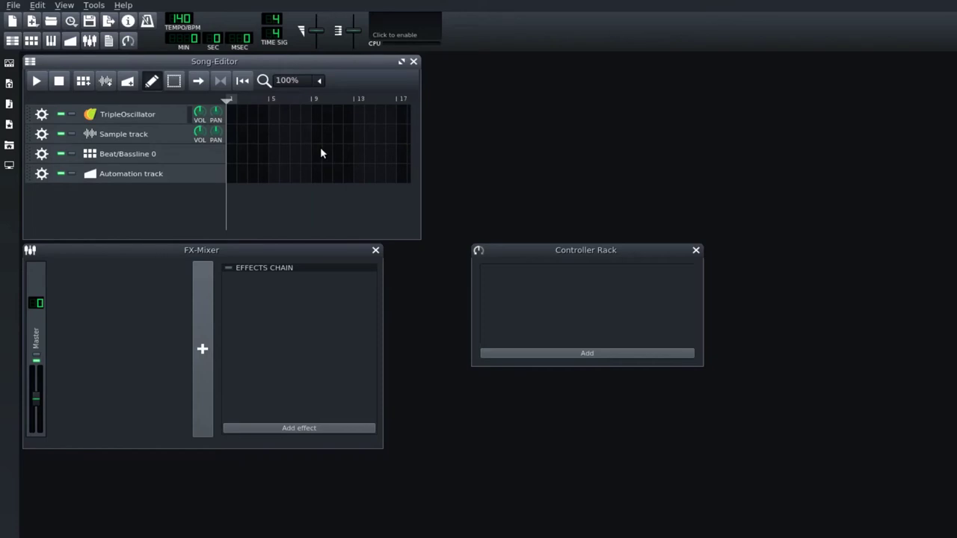
left_click(14, 5)
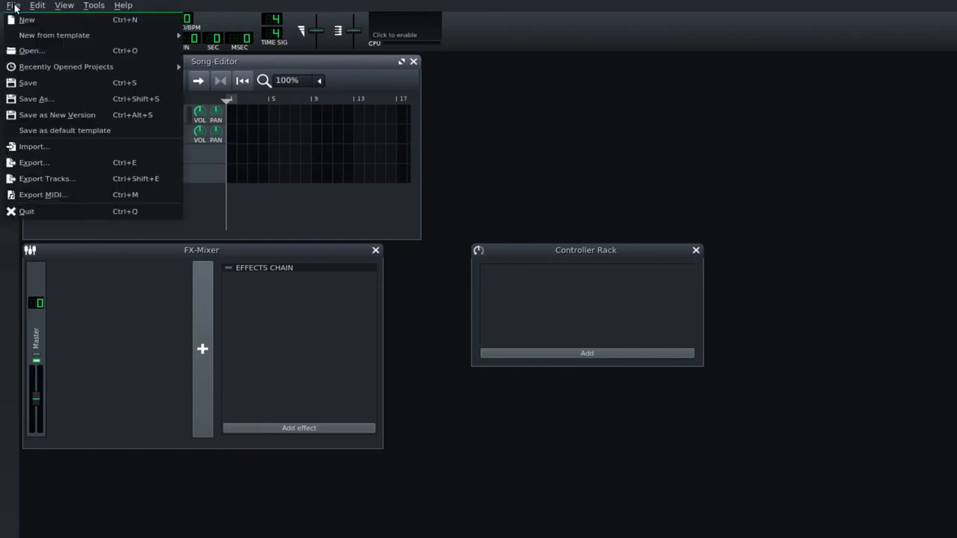
mouse_move(34, 36)
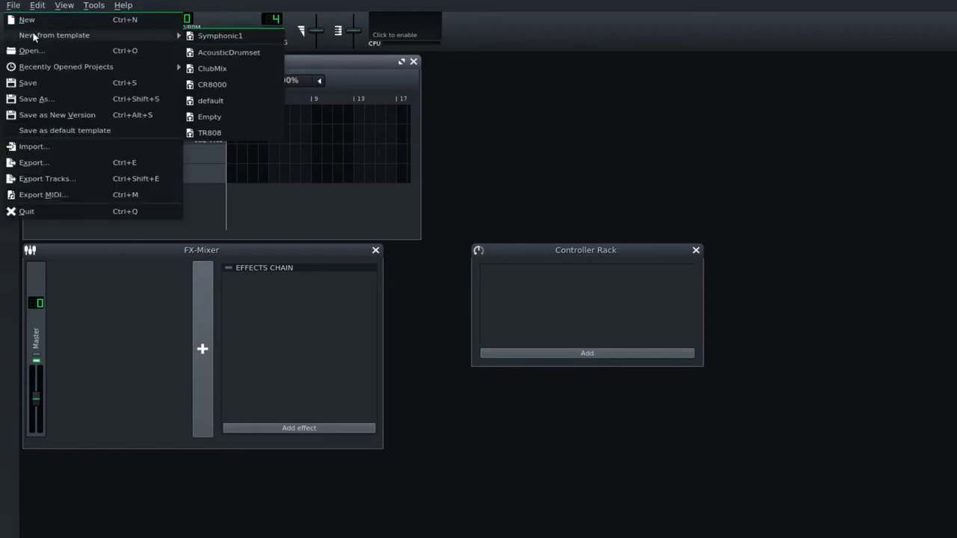
left_click(217, 39)
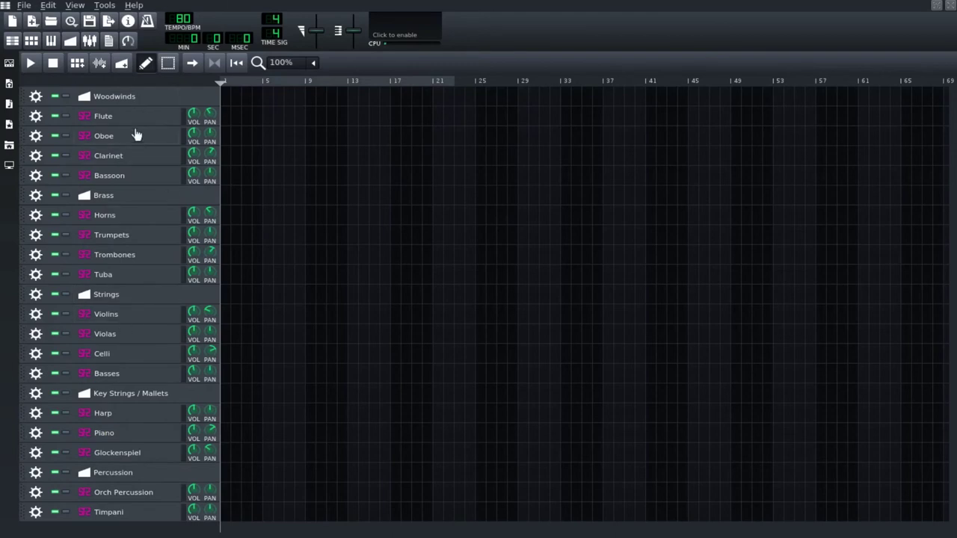
- Inspect the effects chains of the Perc, Tps / Tbns and Master channels in the FX-Mixer, and close the mixer
left_click(89, 40)
left_click_drag(729, 328, 621, 270)
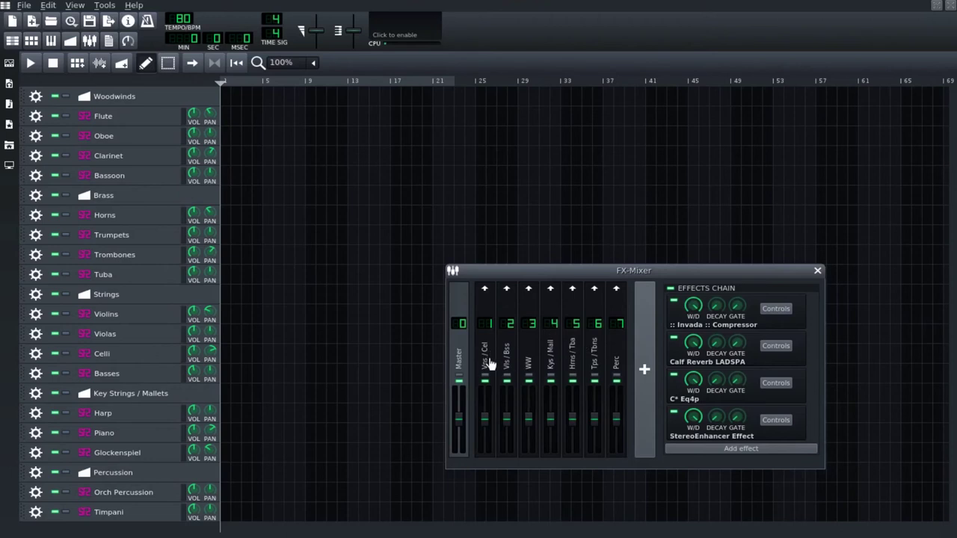
left_click(616, 366)
left_click(596, 366)
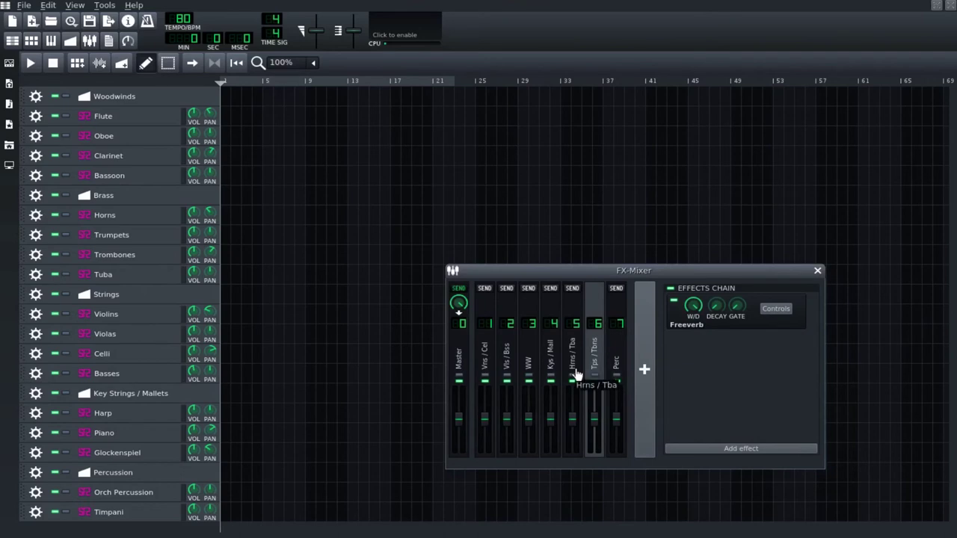
left_click(458, 355)
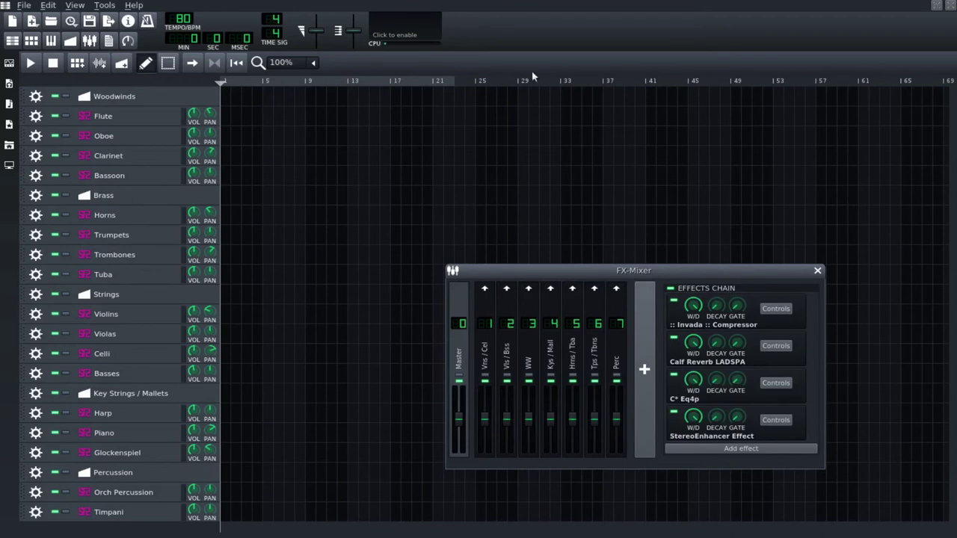
key("F9")
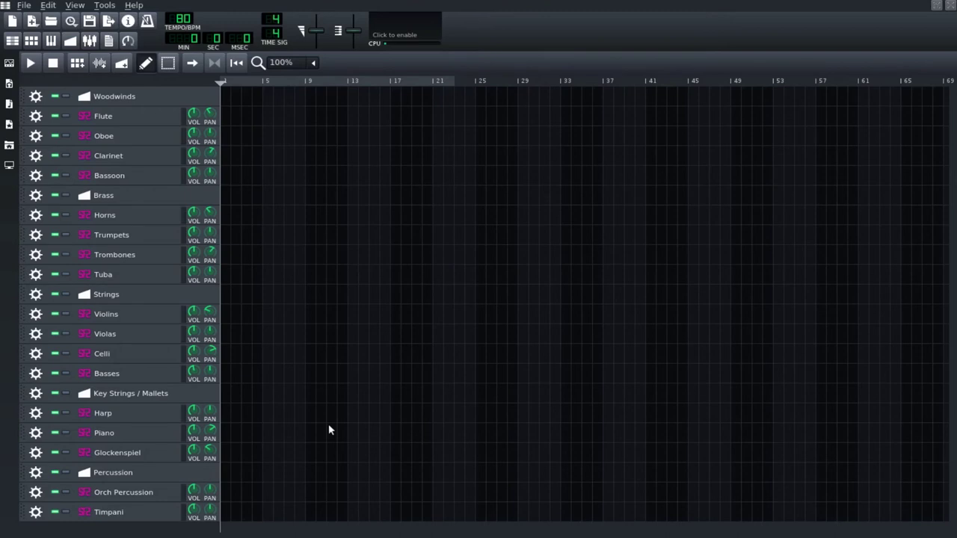
- Import the MIDI file Theme1.mid from the Desktop folder into the orchestral project
left_click(29, 6)
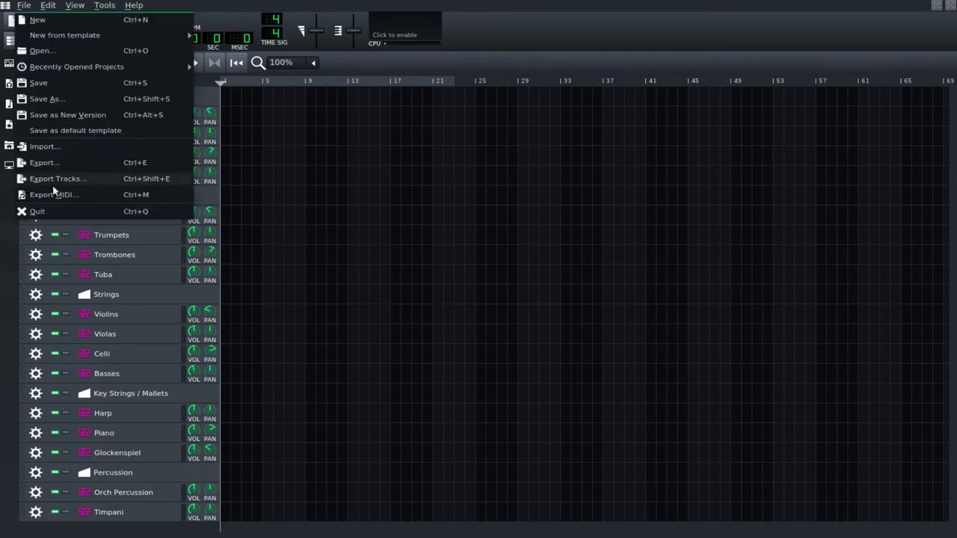
left_click(56, 149)
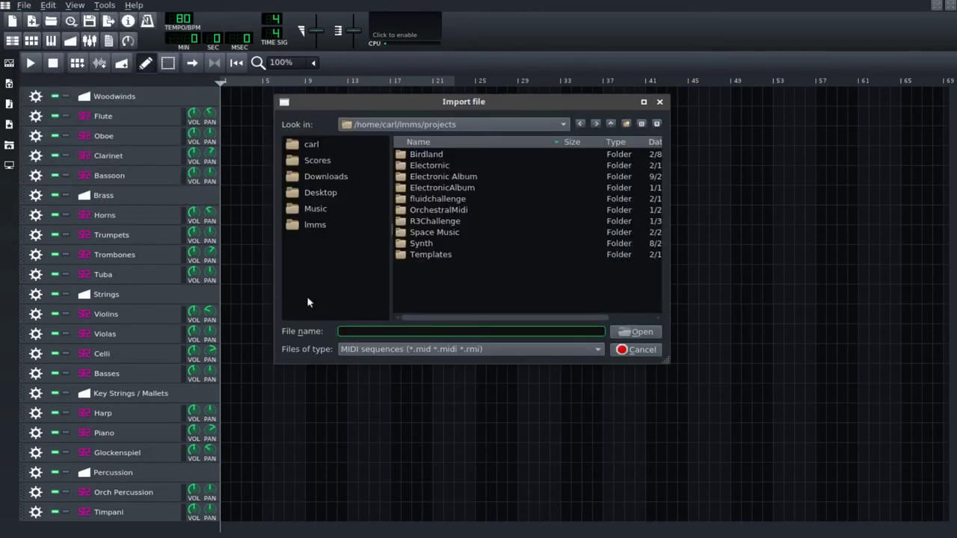
left_click(316, 193)
left_click(439, 156)
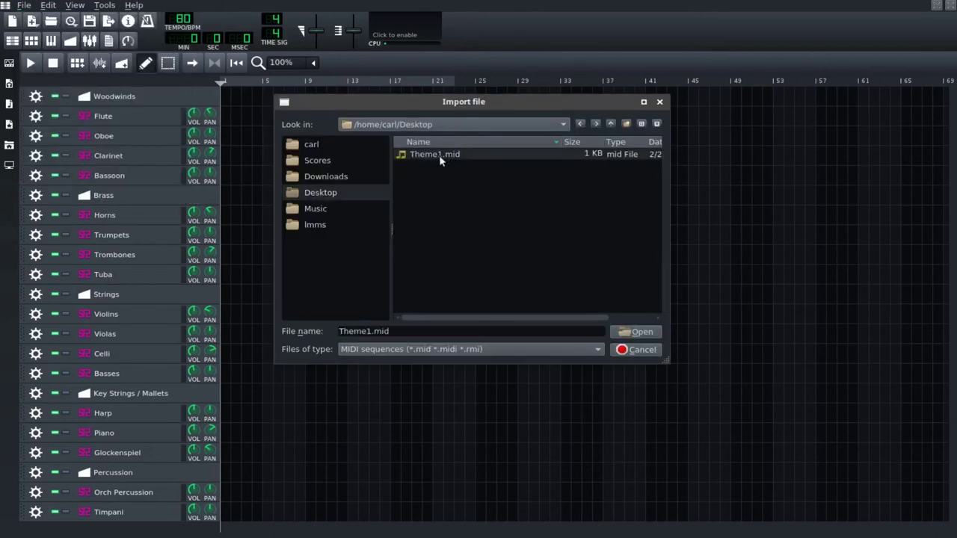
left_click(637, 332)
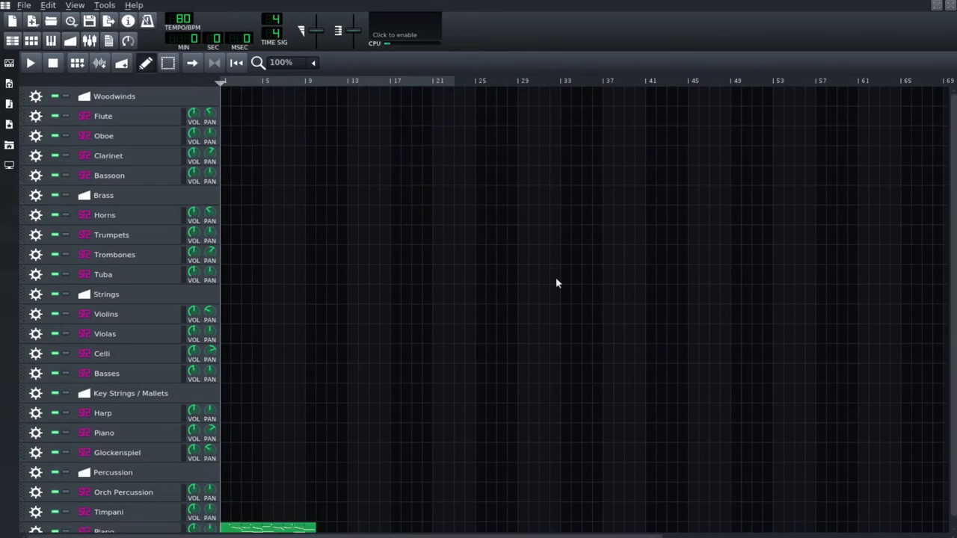
- Copy the imported piano pattern to the start of the template's own Piano track and mute the imported Piano track
scroll(475, 411, "down", 1)
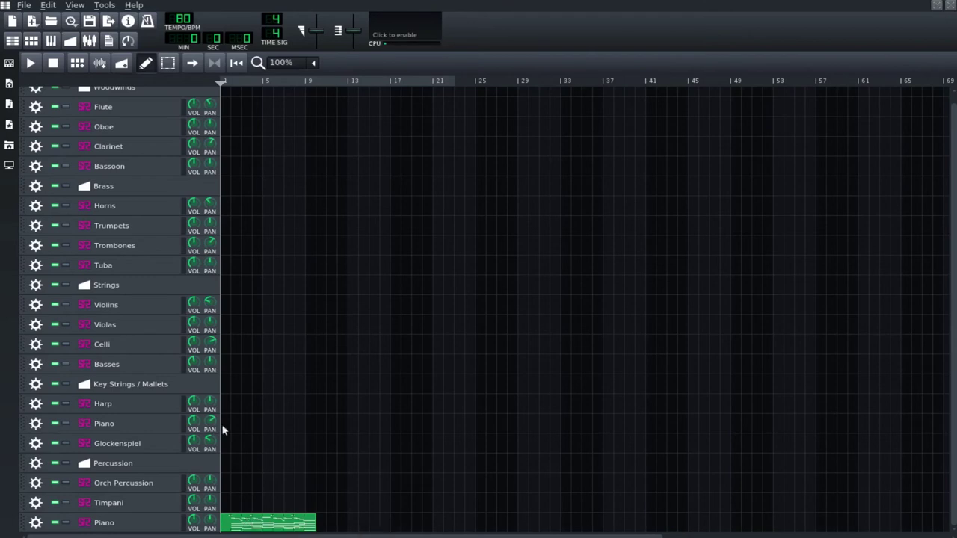
right_click(246, 521)
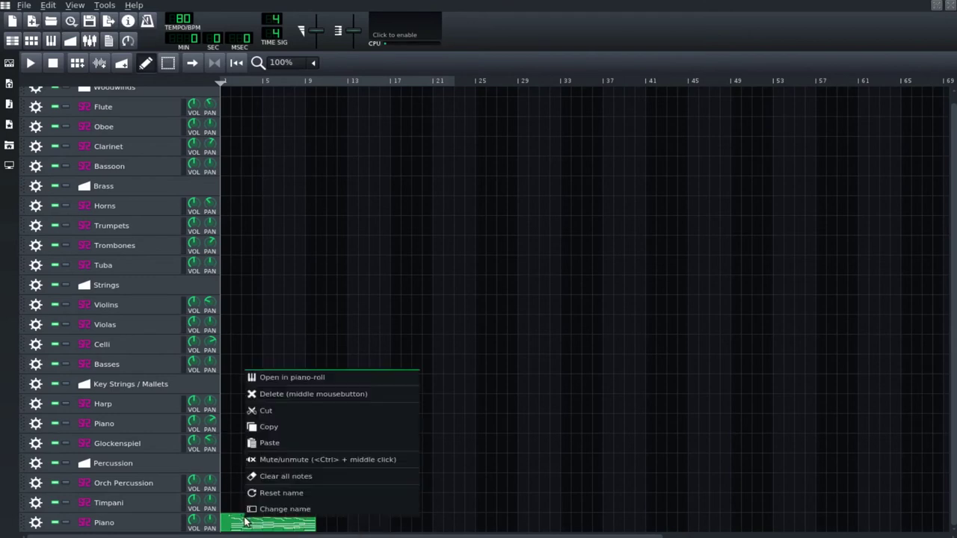
left_click(265, 427)
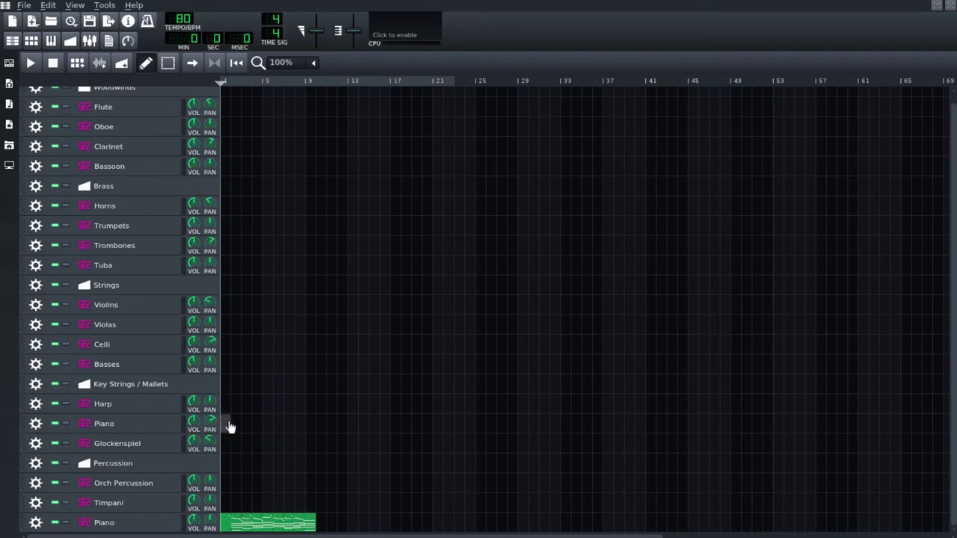
right_click(228, 428)
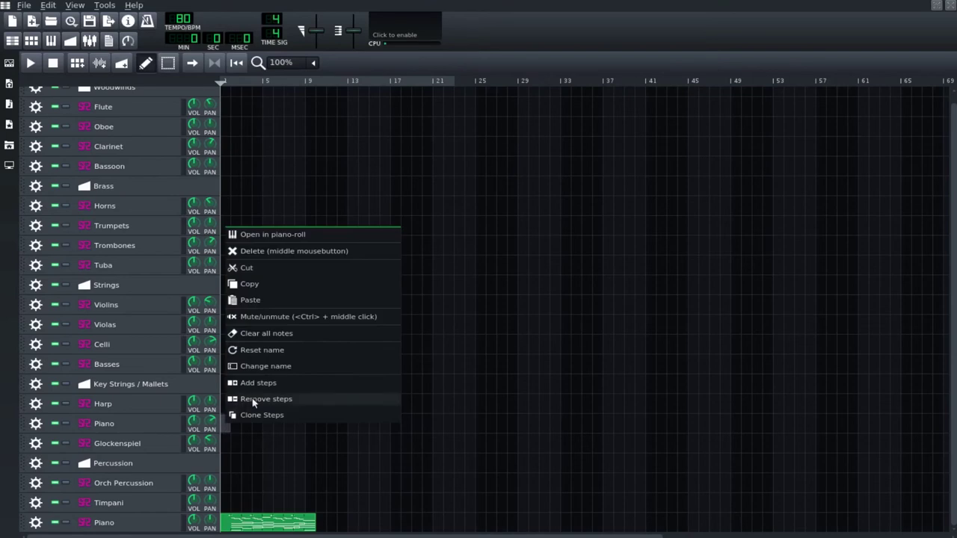
left_click(269, 299)
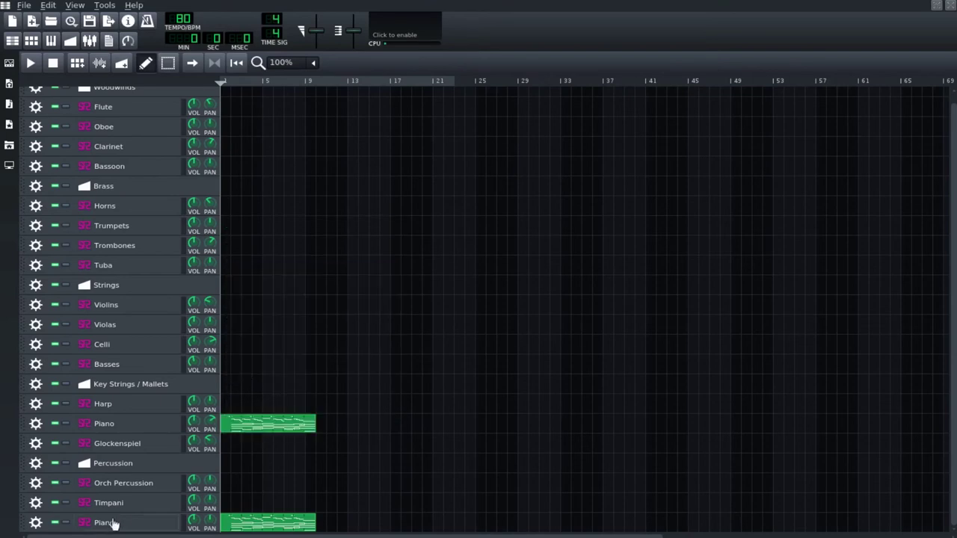
left_click(55, 523)
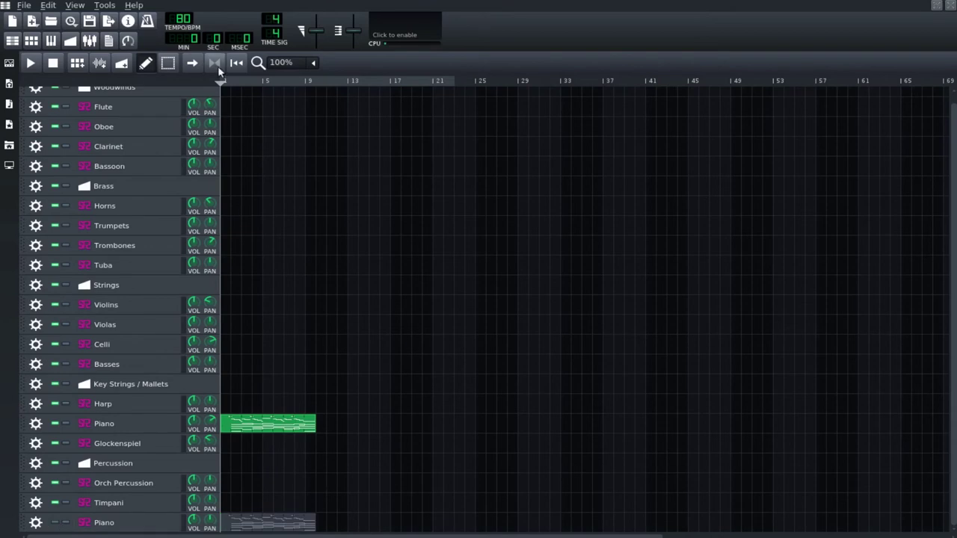
- Paste the copied piano pattern at the start of the Oboe track
right_click(228, 130)
left_click(279, 198)
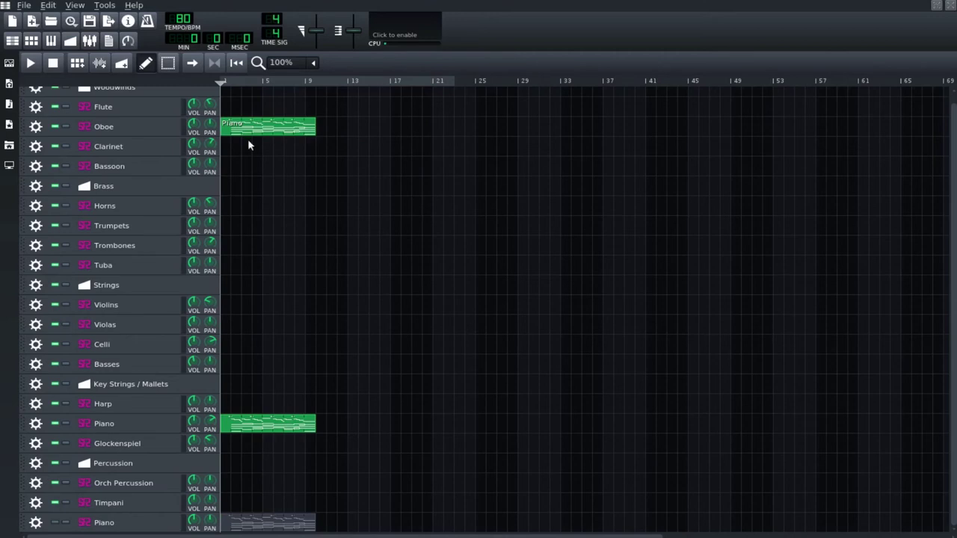
- Delete all the melody notes above the chords from the template Piano track's pattern, keeping only the chords, and close the note editor
double_click(245, 428)
left_click(687, 182)
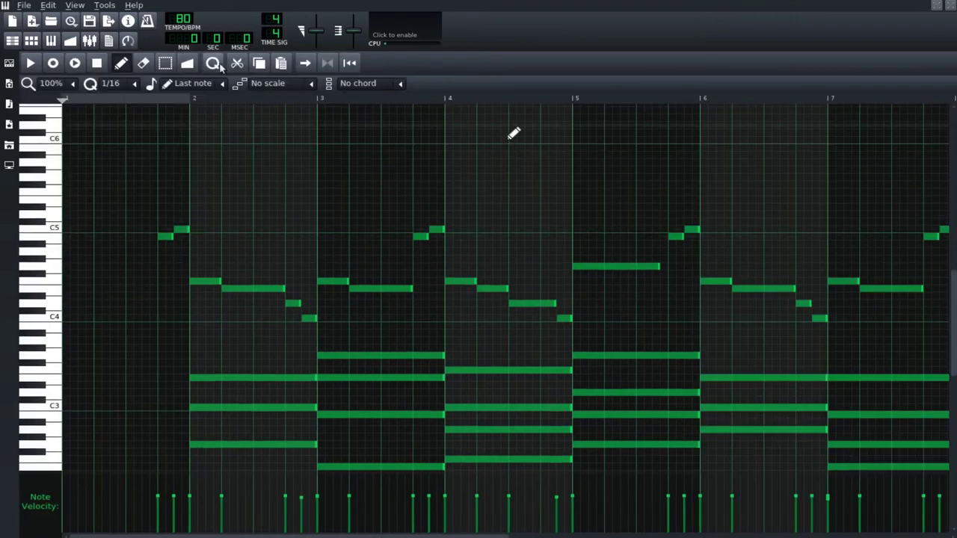
left_click(165, 63)
left_click_drag(127, 172, 913, 339)
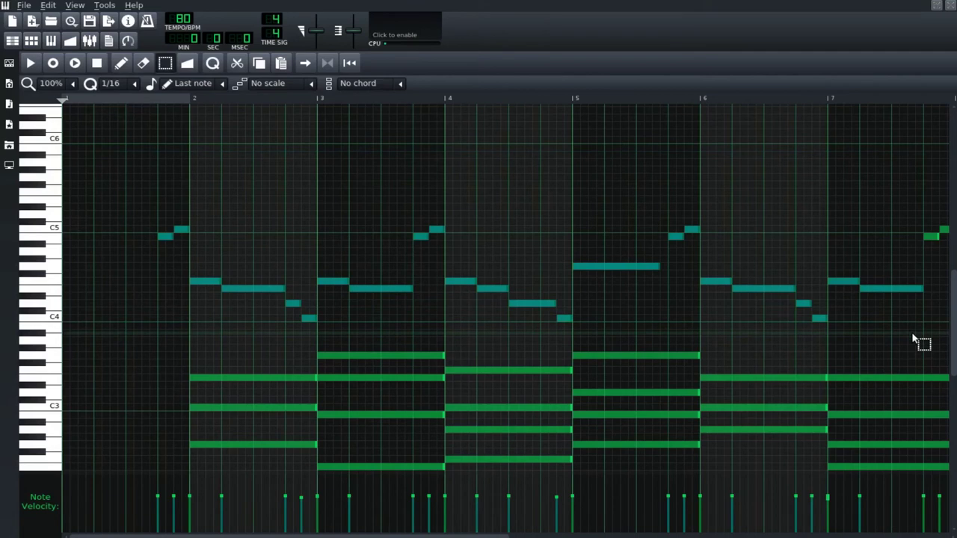
key("Delete")
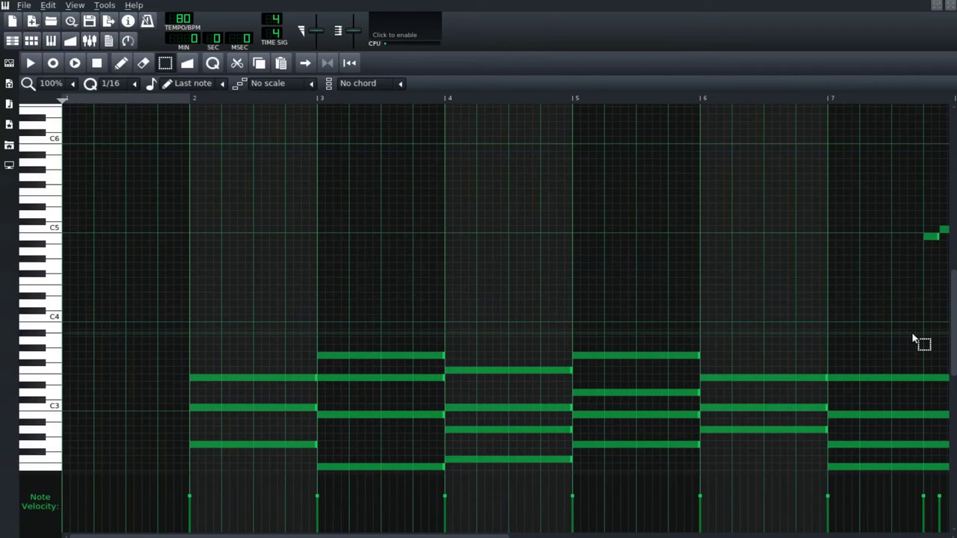
left_click_drag(254, 534, 441, 532)
left_click_drag(412, 199, 683, 328)
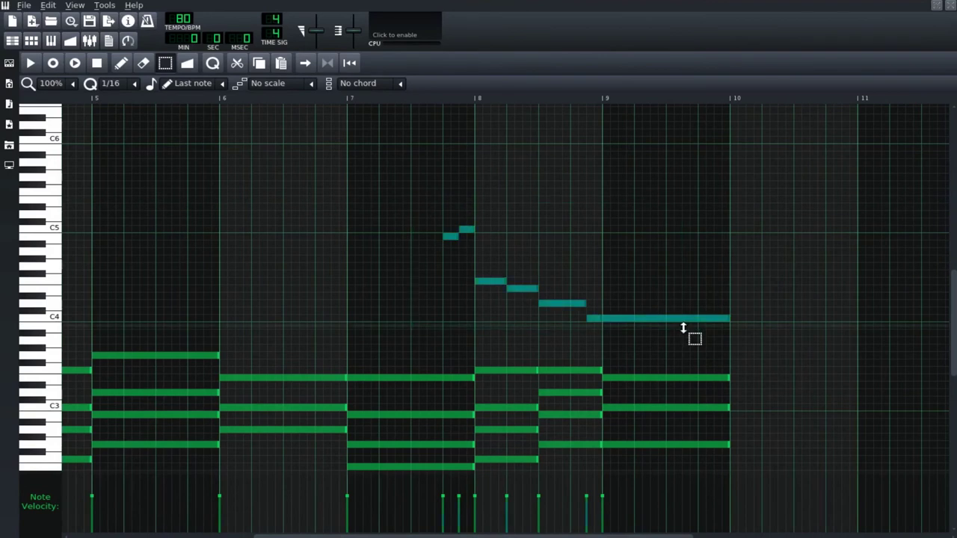
key("Delete")
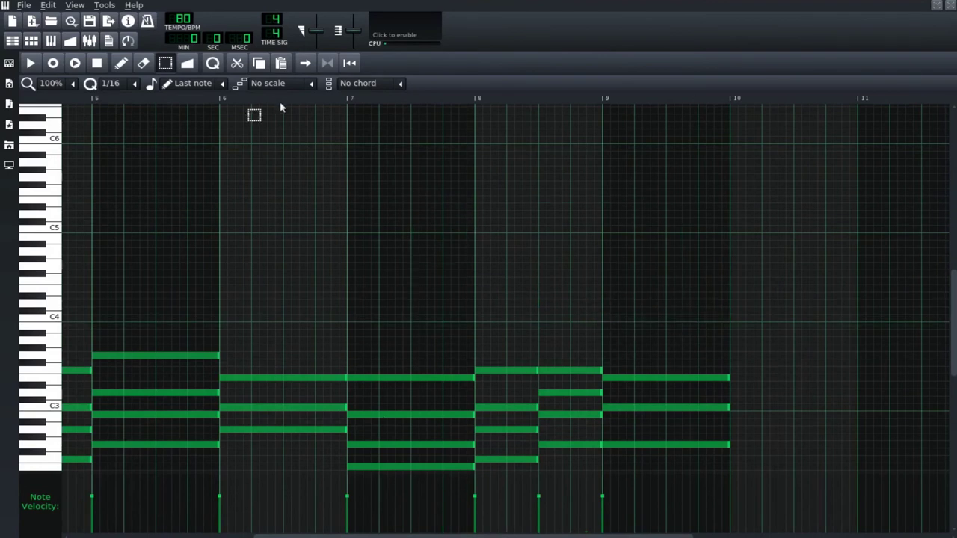
left_click(950, 6)
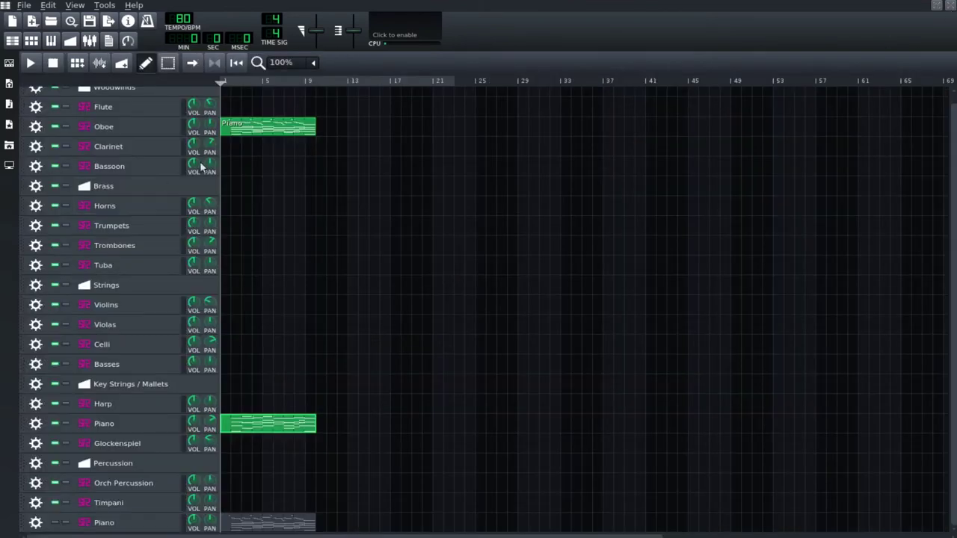
- Delete all the low chord notes from the Oboe pattern, keeping only the melody, and play the song back
double_click(255, 129)
left_click_drag(180, 266, 895, 439)
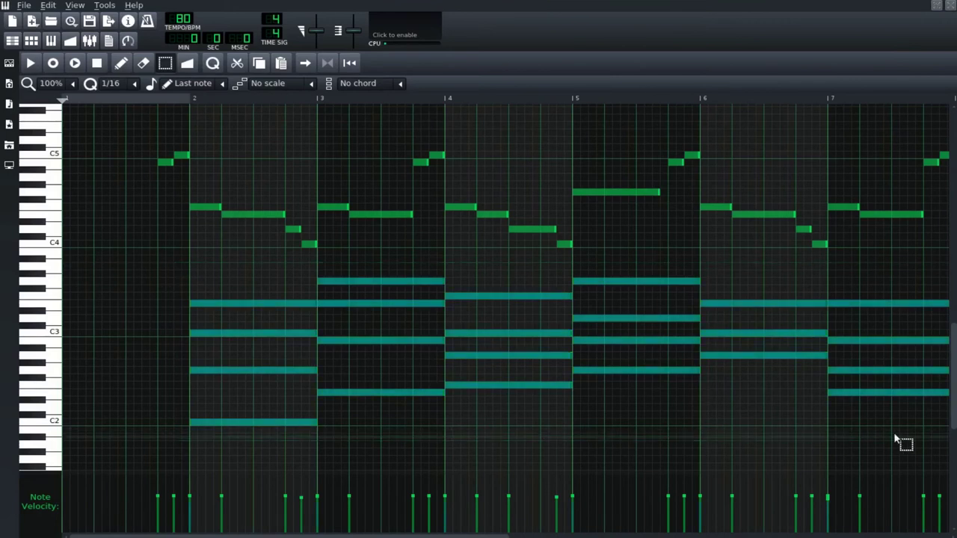
key("Delete")
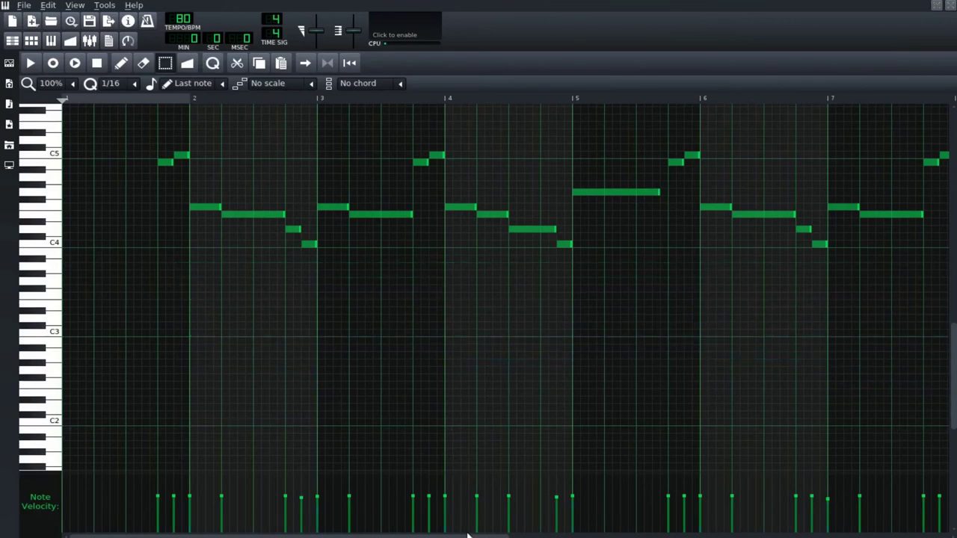
left_click_drag(466, 536, 625, 537)
left_click_drag(543, 281, 780, 452)
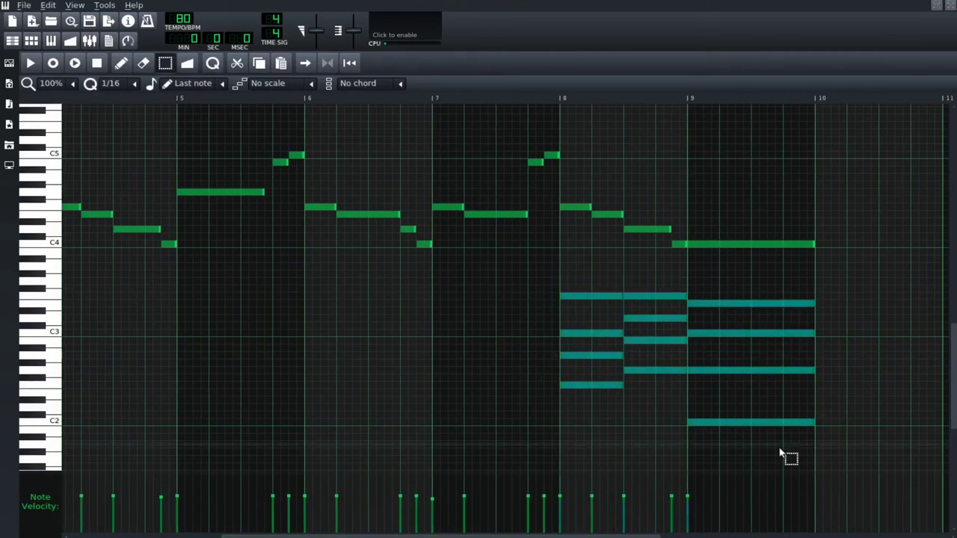
key("Delete")
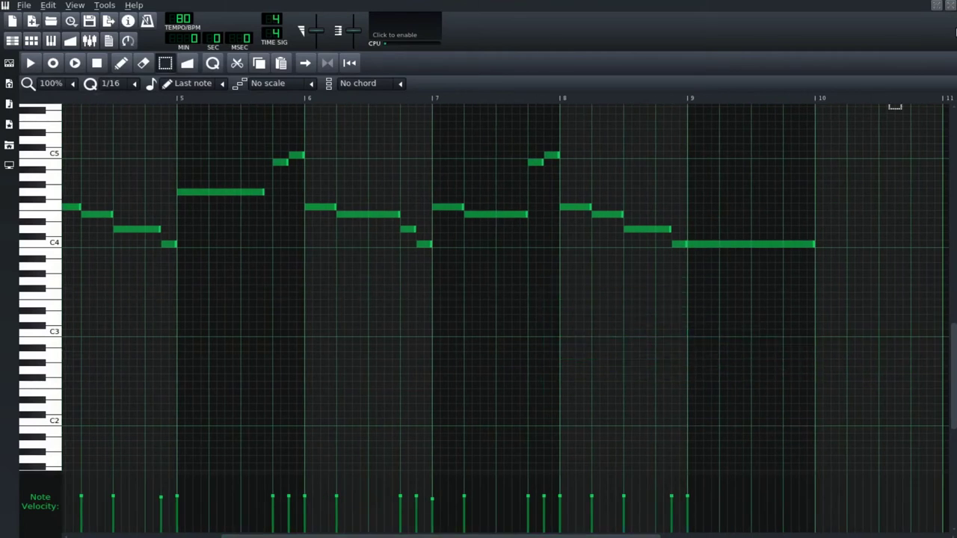
left_click(951, 6)
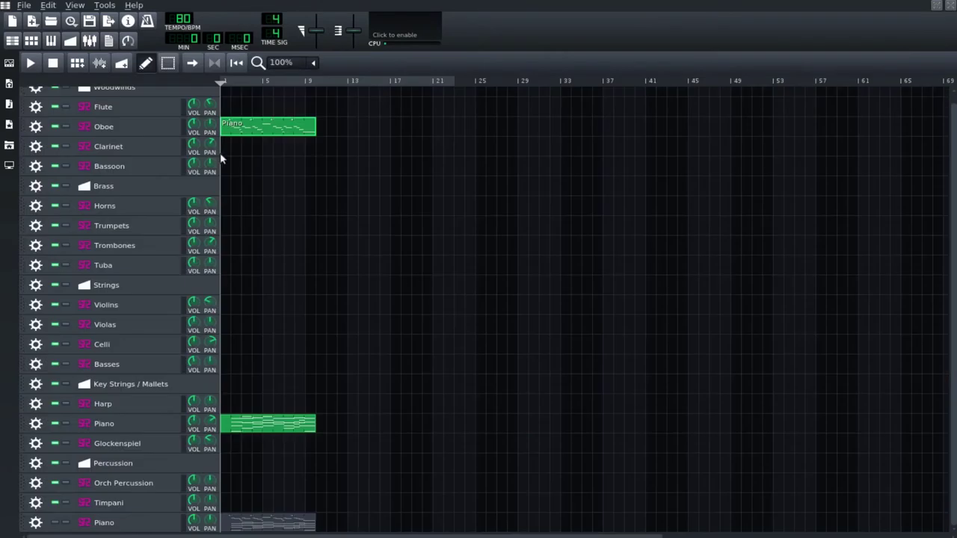
left_click(31, 63)
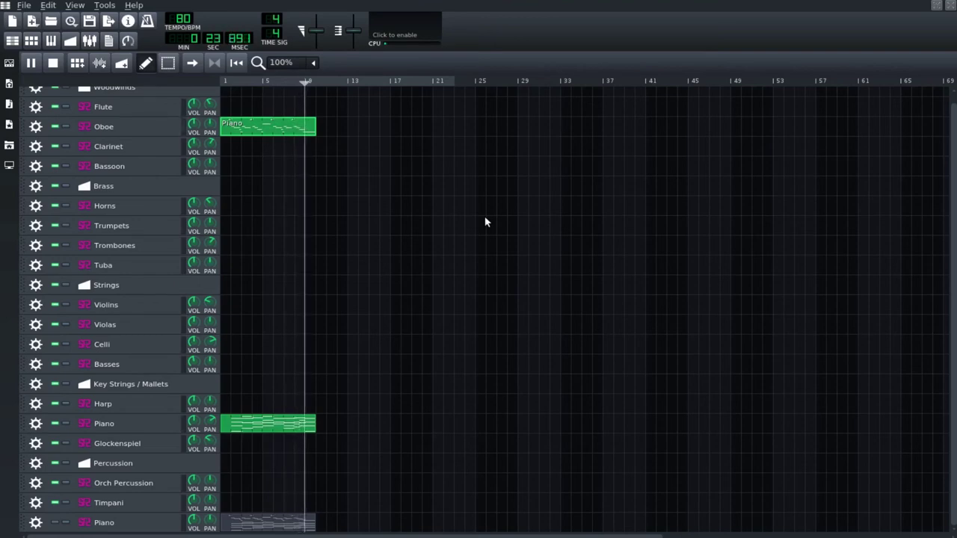
left_click(55, 64)
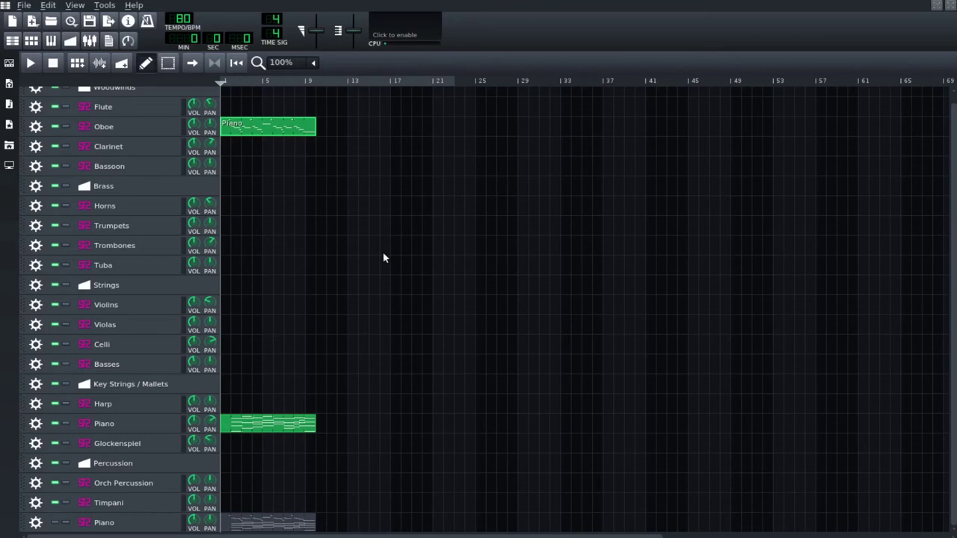
- Select all the chords in the Piano pattern and shorten them together until the two chords in bar 8 are sixteenth notes
double_click(260, 428)
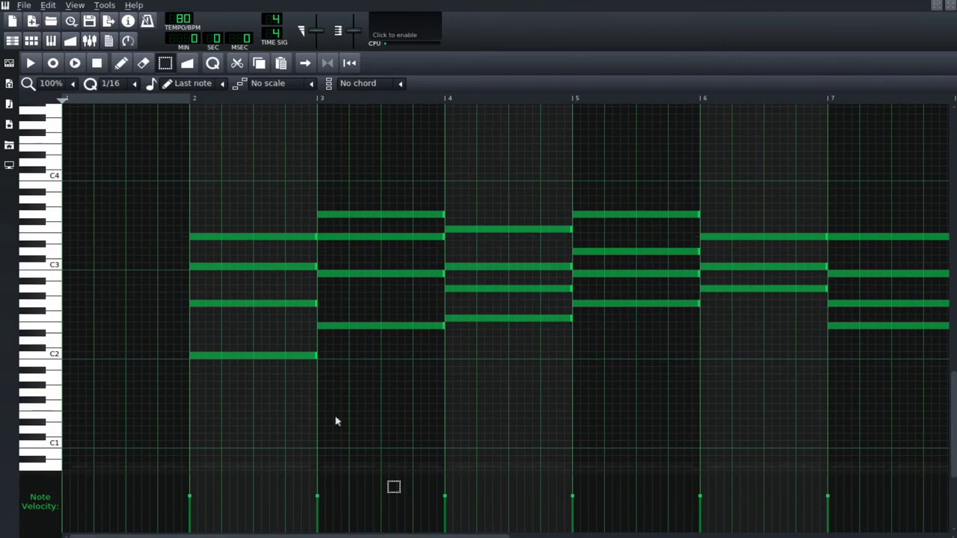
left_click(65, 86)
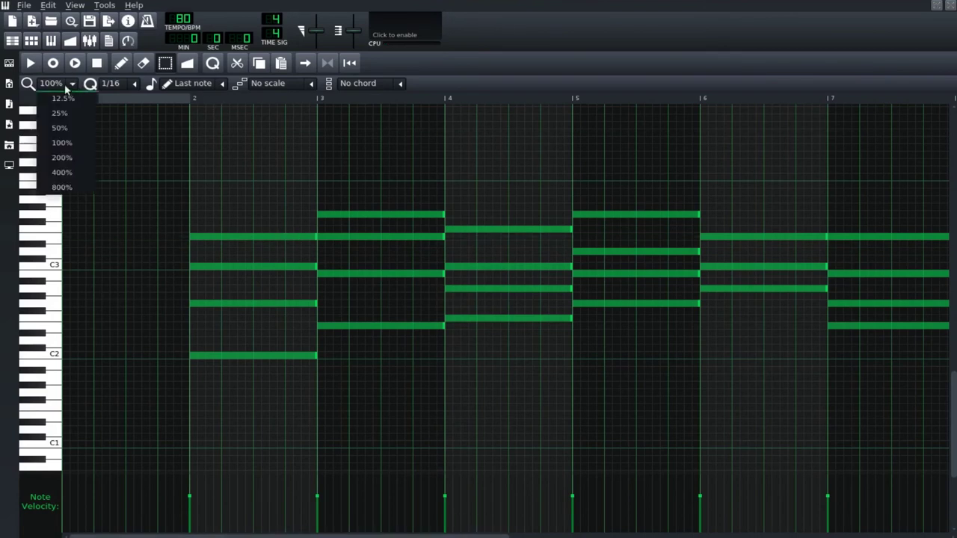
left_click(63, 129)
left_click_drag(144, 133, 631, 411)
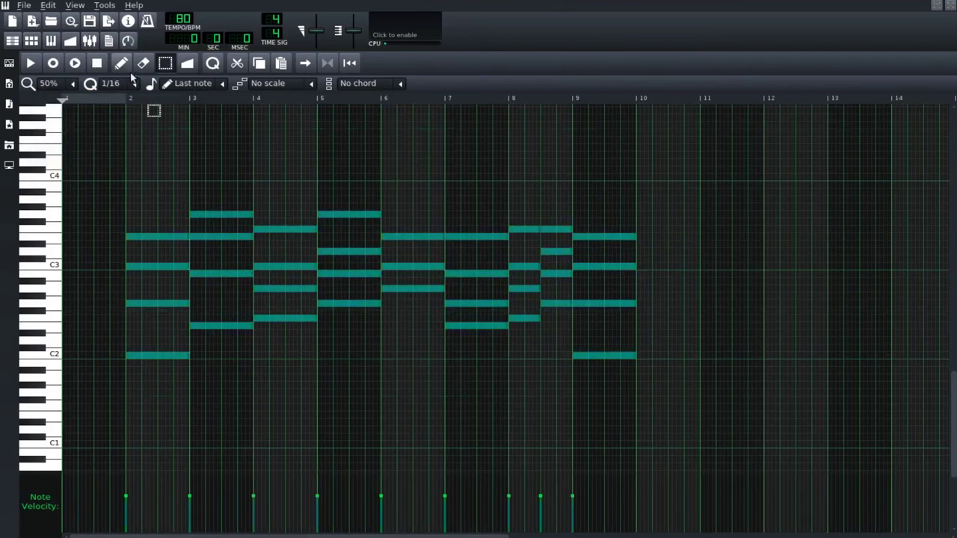
left_click(121, 64)
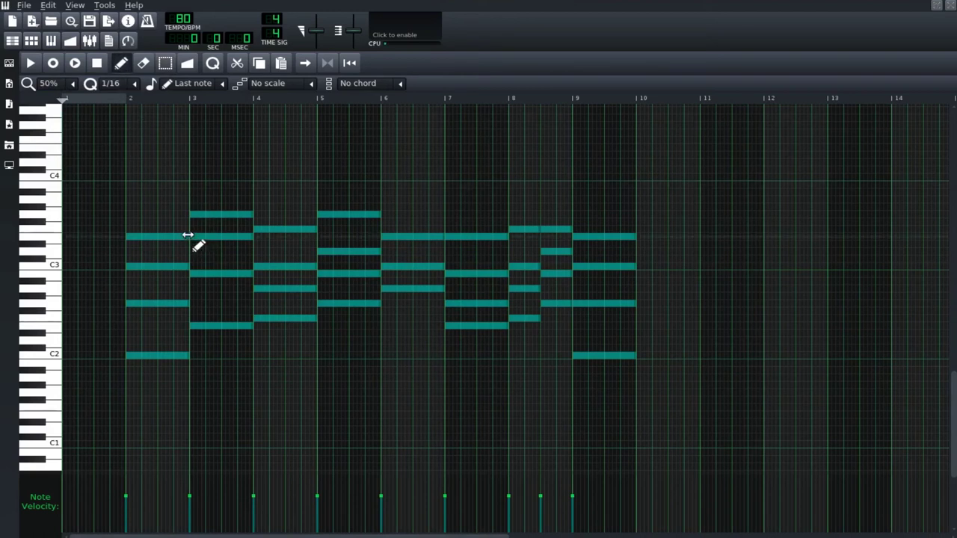
left_click_drag(189, 237, 164, 238)
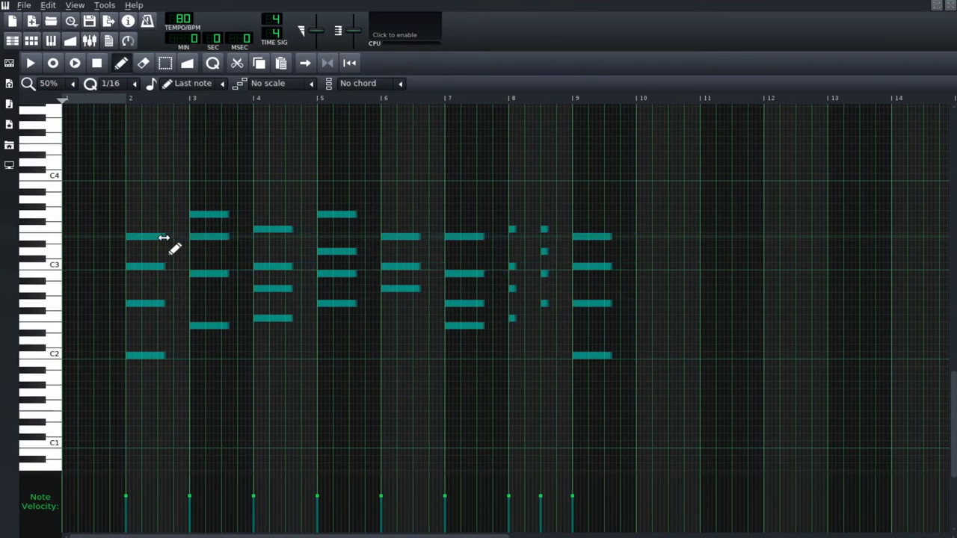
left_click_drag(163, 238, 158, 238)
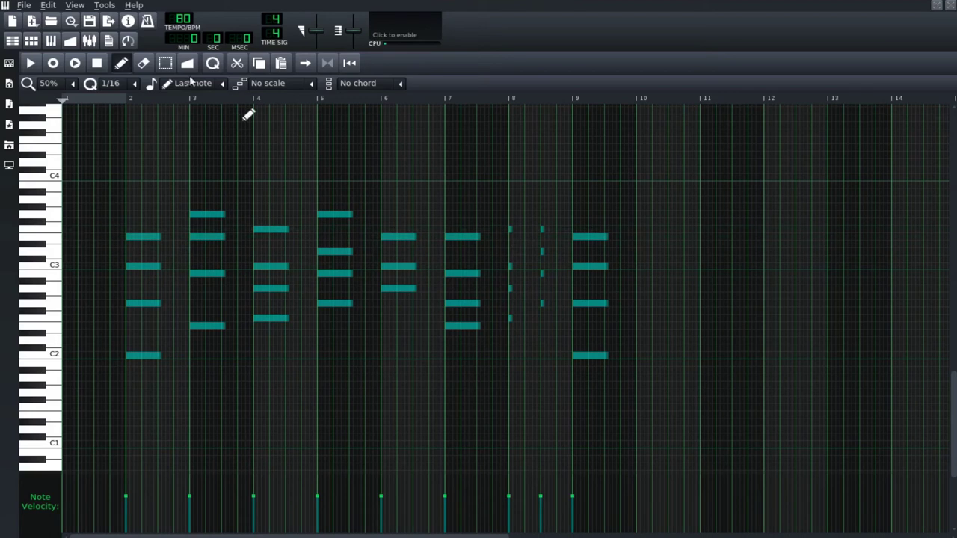
- Select only the Piano chords in bars 2 to 7 and shorten them to sixteenth notes
left_click(165, 63)
left_click_drag(357, 347, 457, 378)
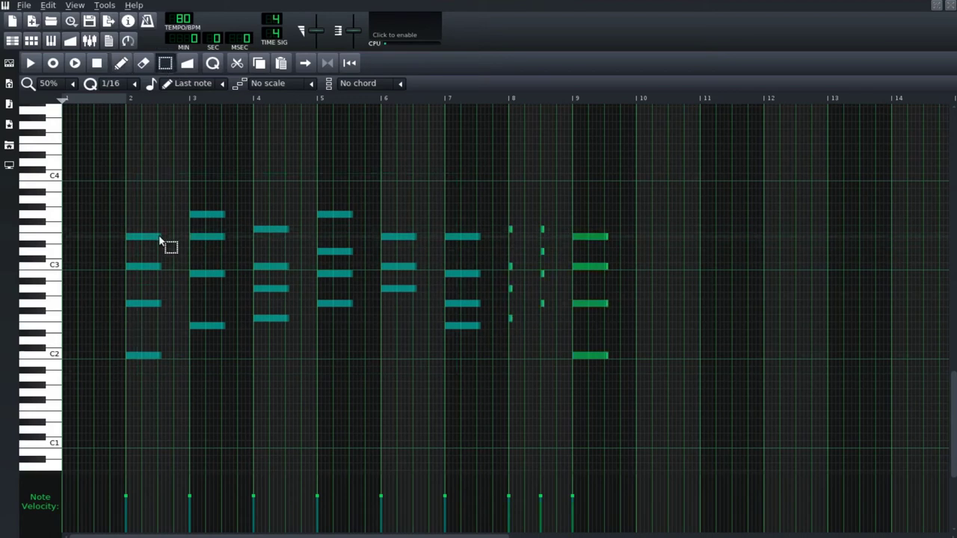
left_click(121, 68)
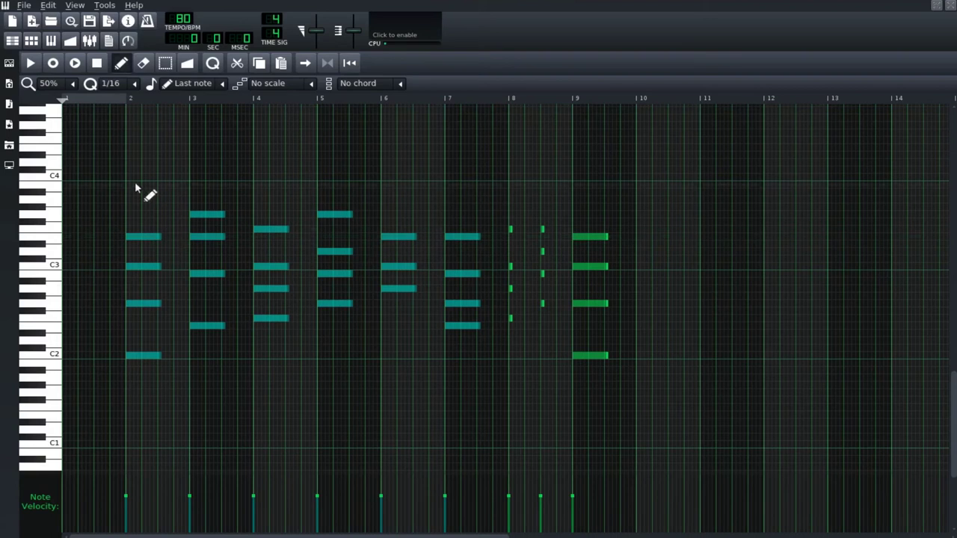
left_click(83, 86)
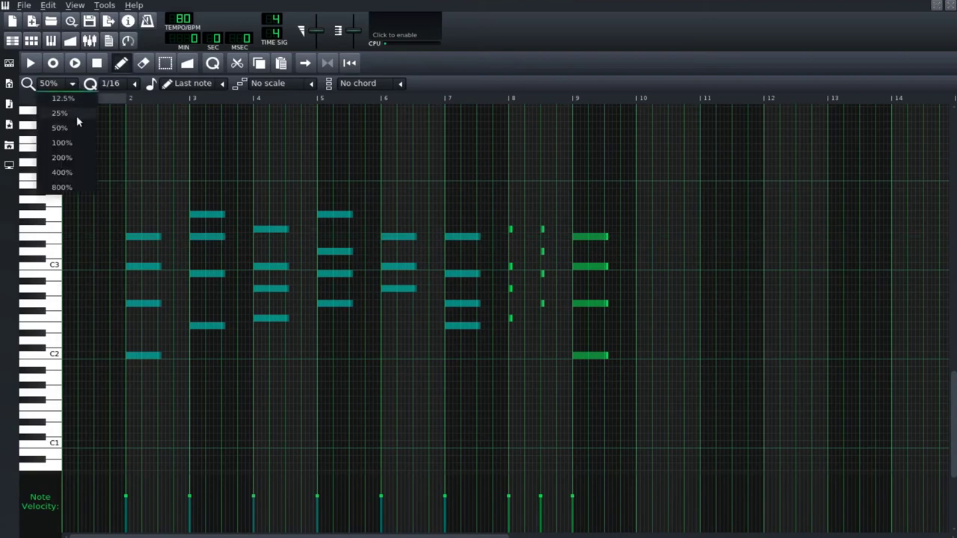
left_click(59, 141)
left_click_drag(261, 238, 196, 239)
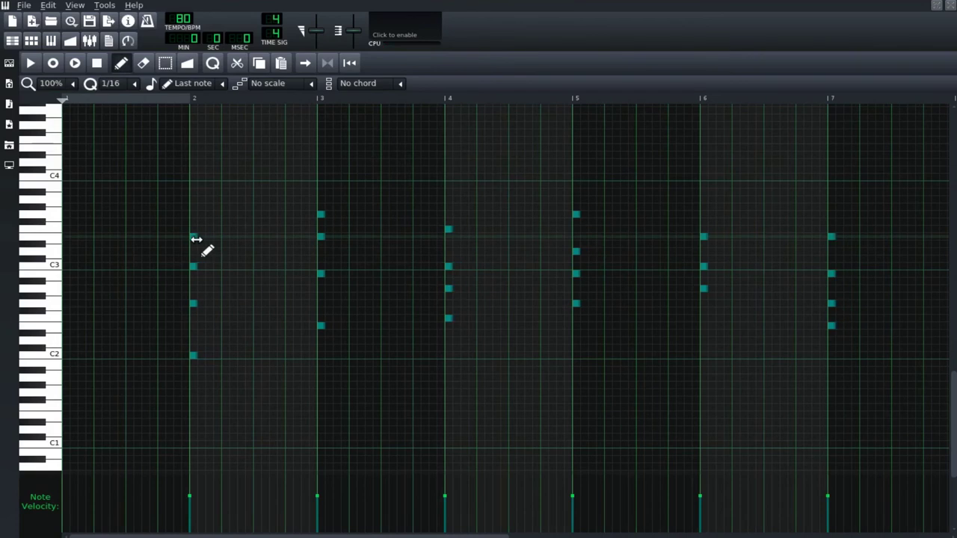
- Shorten the final Piano chord at bar 9 to sixteenth notes
left_click_drag(390, 536, 626, 523)
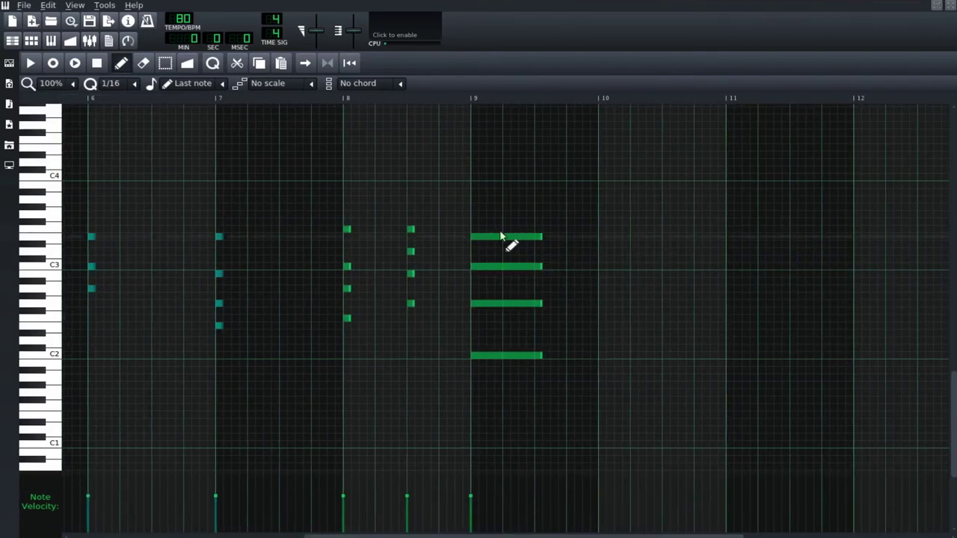
left_click(165, 63)
mouse_move(460, 223)
left_mouse_down()
mouse_move(509, 264)
mouse_move(547, 395)
left_mouse_up()
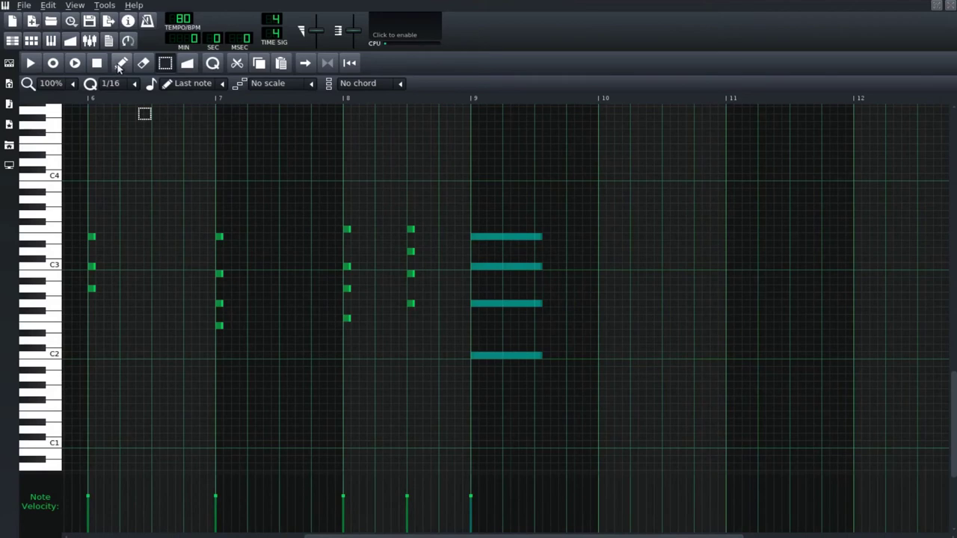
left_click(119, 65)
left_click_drag(542, 238, 485, 239)
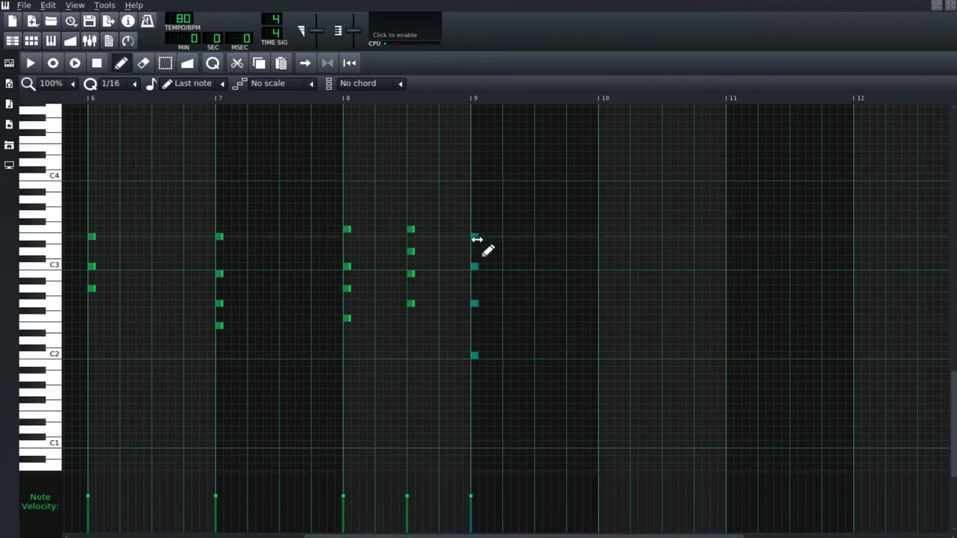
left_click_drag(410, 535, 171, 532)
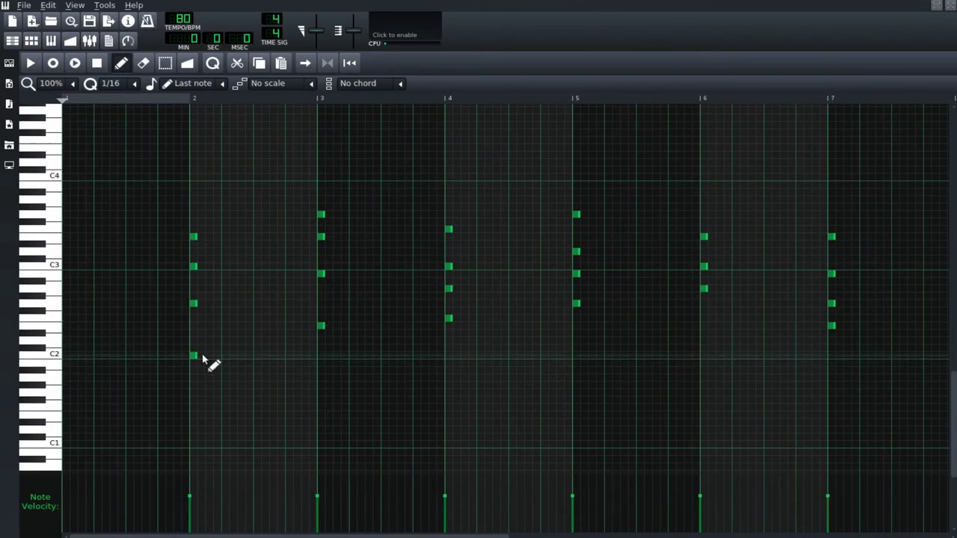
right_click(194, 237)
left_click(194, 236)
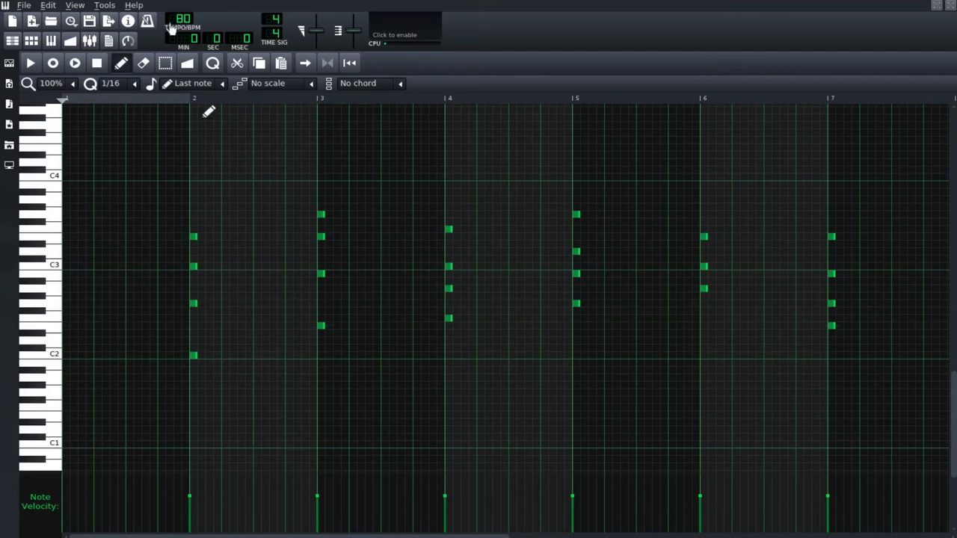
- Copy all the short Piano chords and paste the duplicate with its first chord shortly before bar 2
left_click(73, 88)
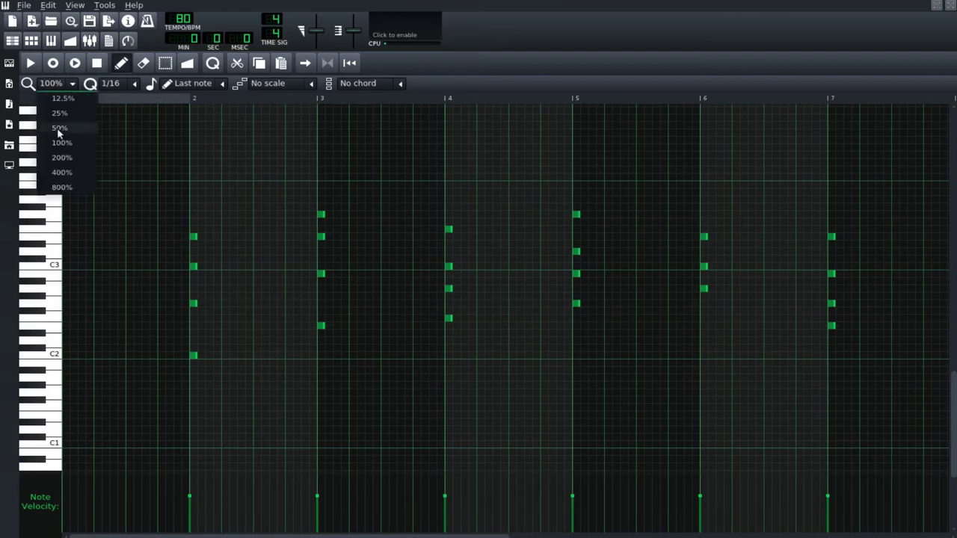
left_click(85, 130)
mouse_move(112, 139)
left_mouse_down()
mouse_move(124, 180)
mouse_move(540, 416)
left_mouse_up()
right_click(433, 141)
left_click(166, 63)
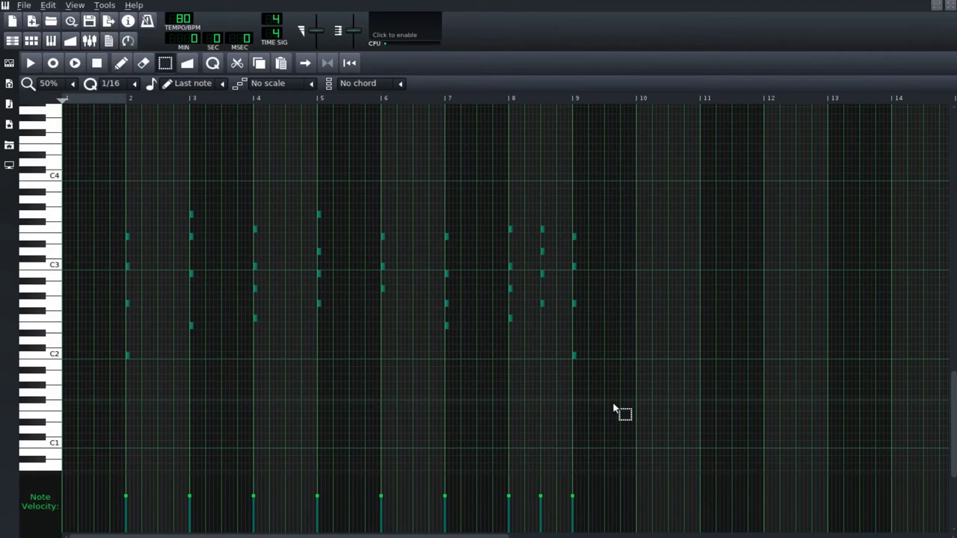
left_click(104, 98)
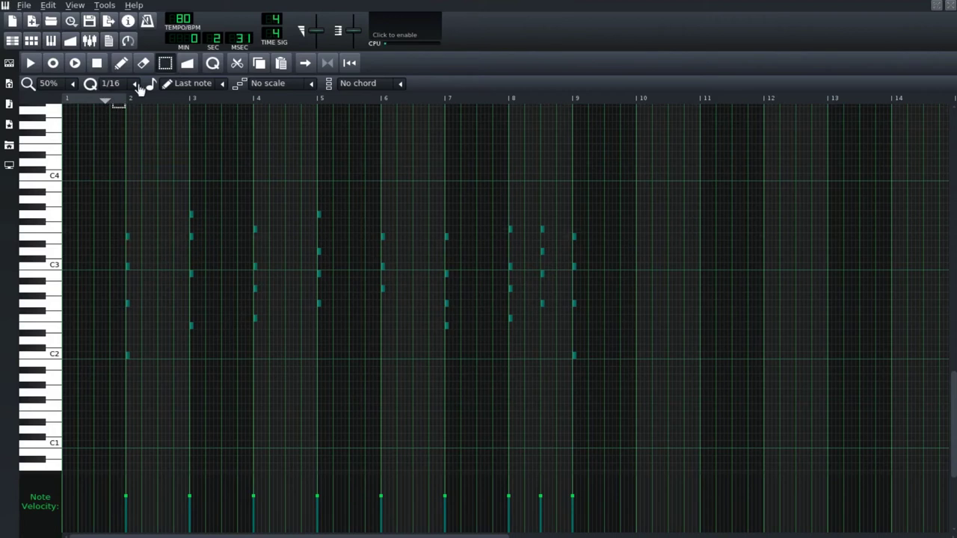
key("ctrl+v")
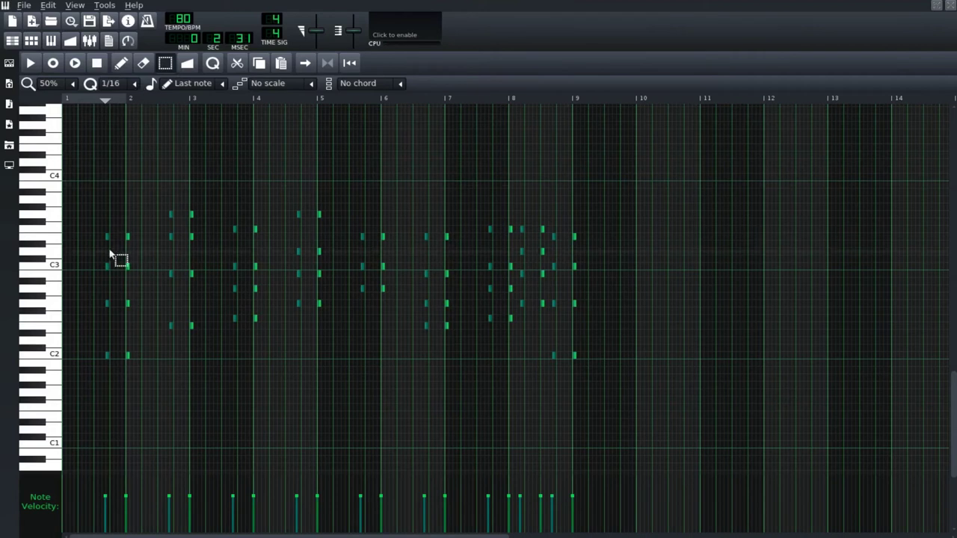
- Move the pasted chords up two octaves and over to bar 2, so their lowest note C2 lands on C4 above the original chords
left_click(122, 64)
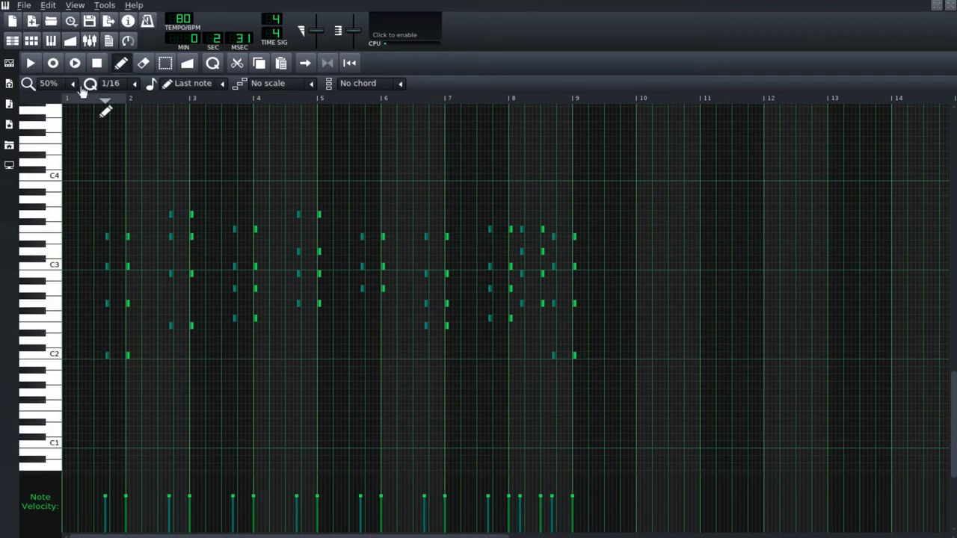
scroll(67, 84, "down", 1)
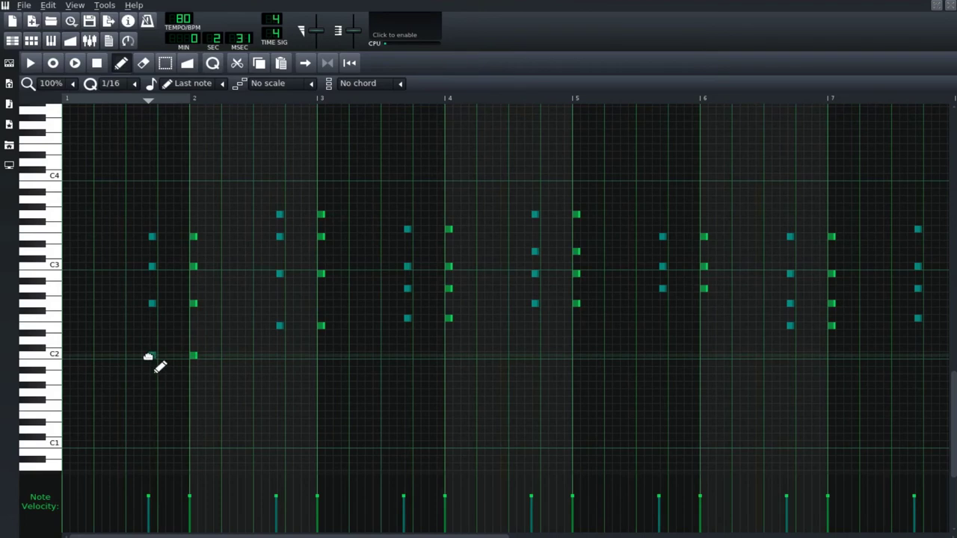
mouse_move(148, 355)
left_mouse_down()
mouse_move(193, 173)
mouse_move(187, 181)
left_mouse_up()
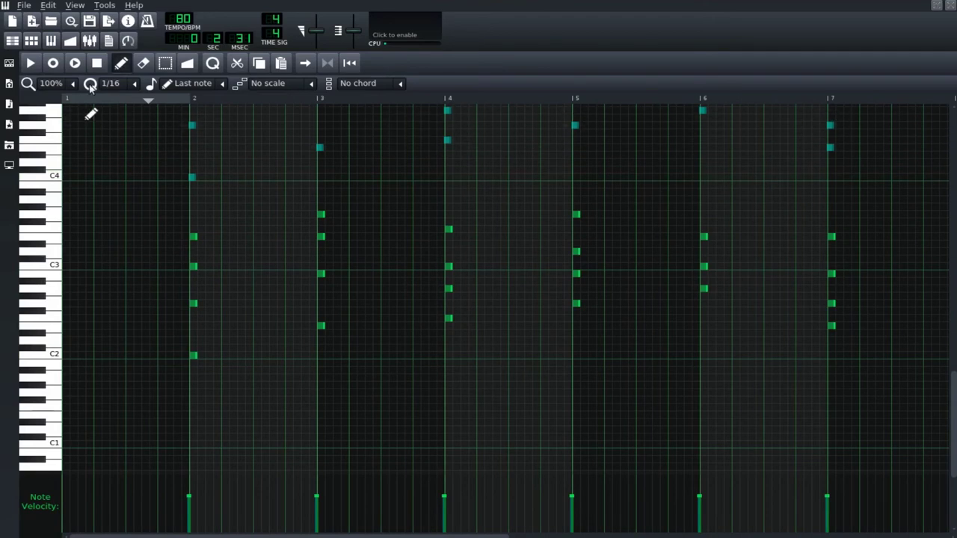
- Nudge the pasted upper chords at 1/192 quantization so they line up exactly with the bar lines, and restore quantization to 1/16
left_click(136, 86)
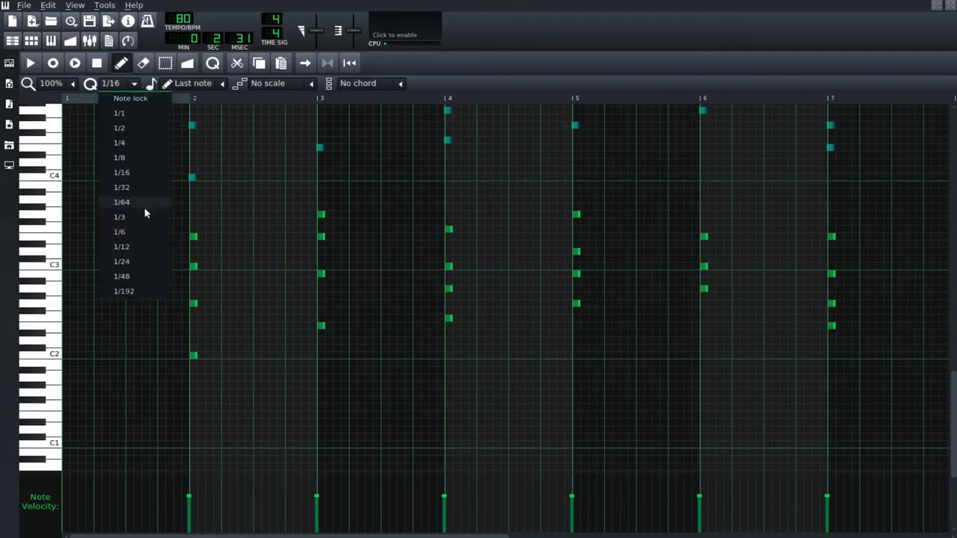
left_click(145, 293)
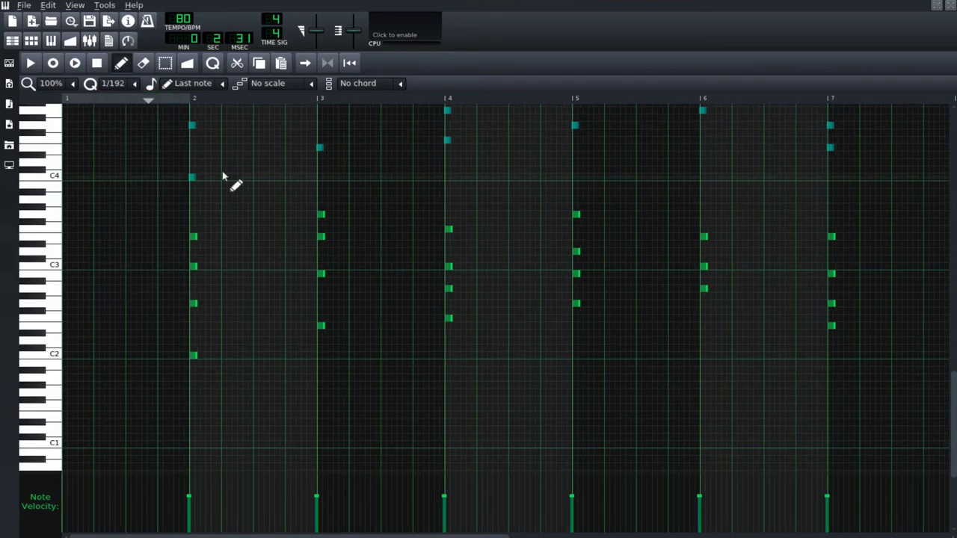
left_click(189, 126)
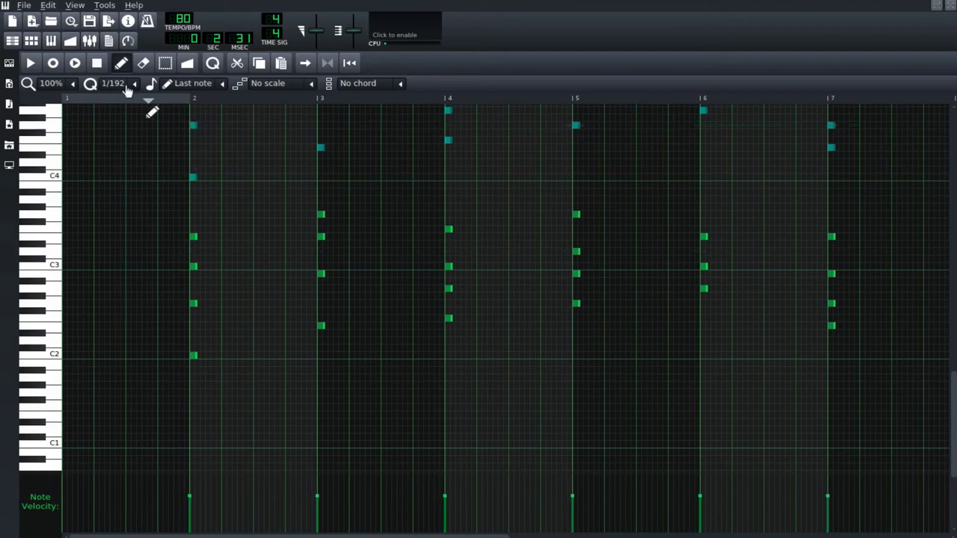
left_click(136, 85)
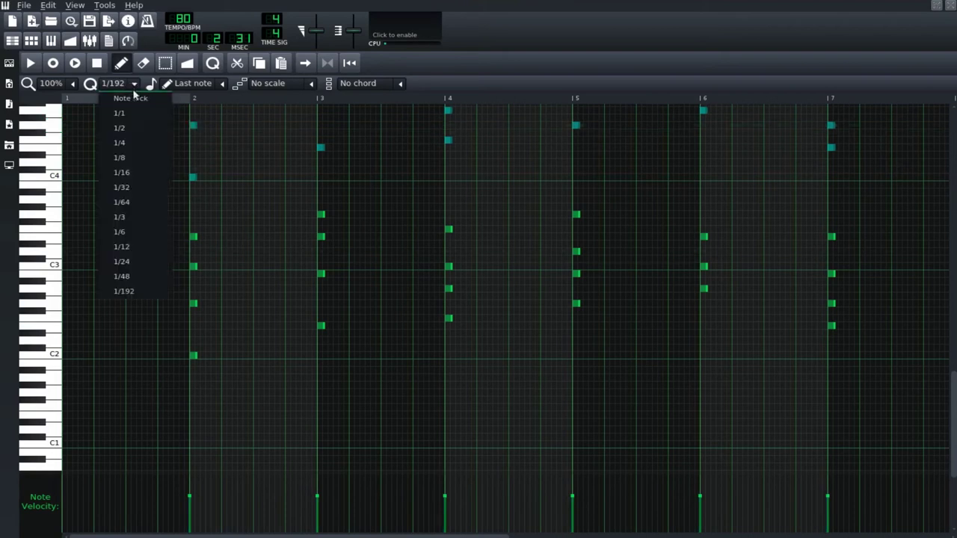
left_click(167, 172)
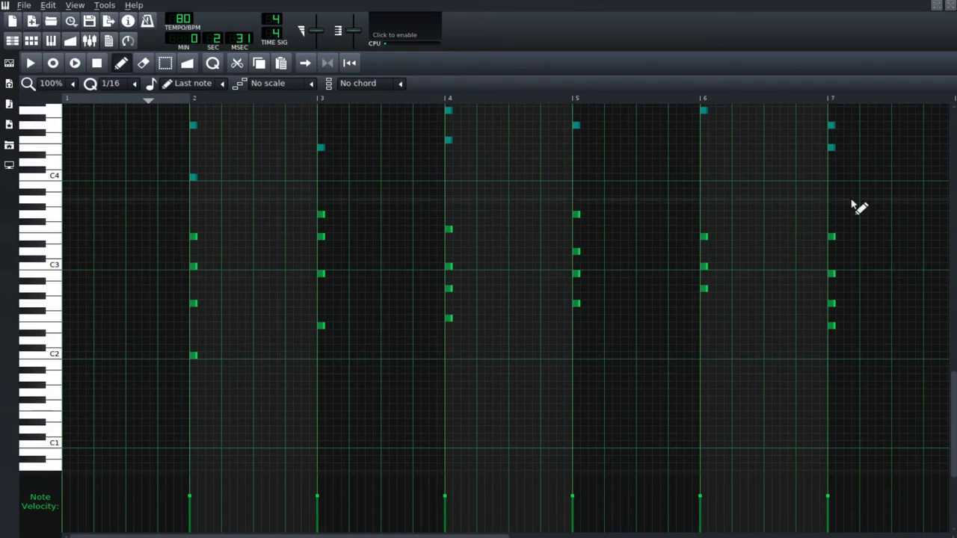
- Lengthen all the Piano chords, original and duplicated, to quarter notes and clear the selection
left_click_drag(952, 405, 951, 338)
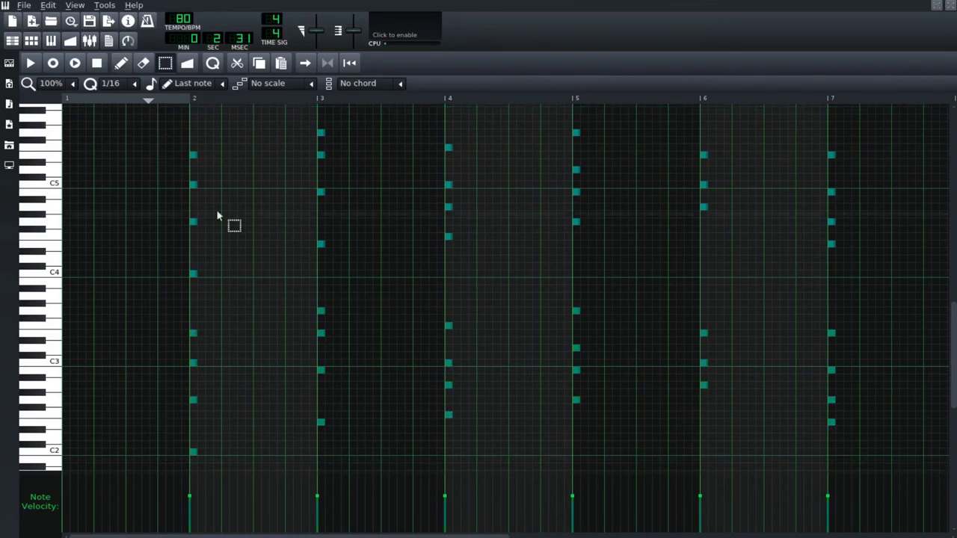
left_click(71, 84)
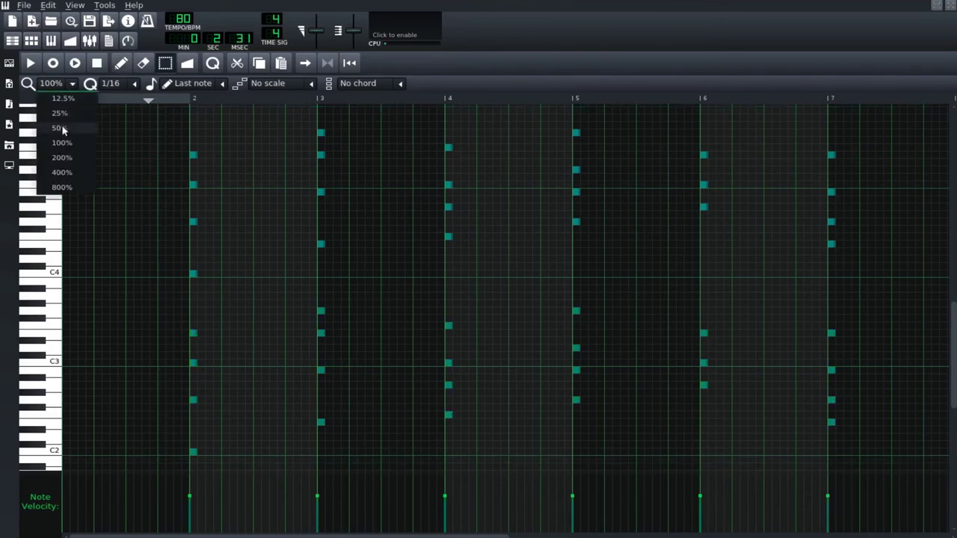
left_click(60, 128)
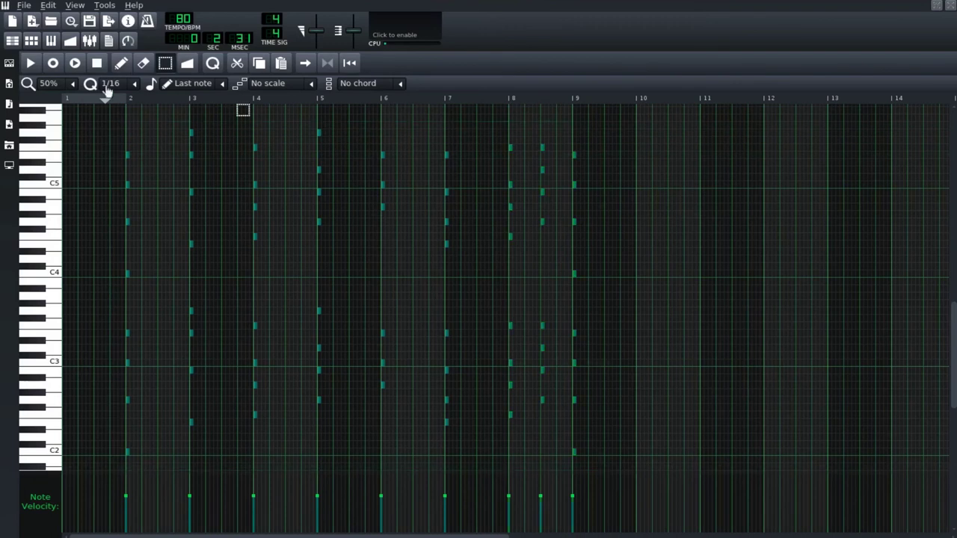
left_click(122, 63)
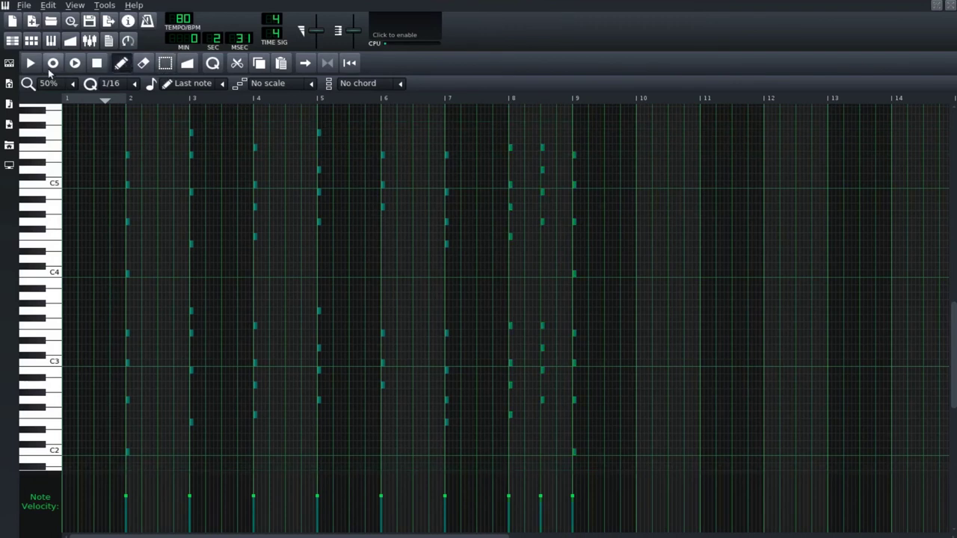
left_click(82, 86)
left_click(59, 143)
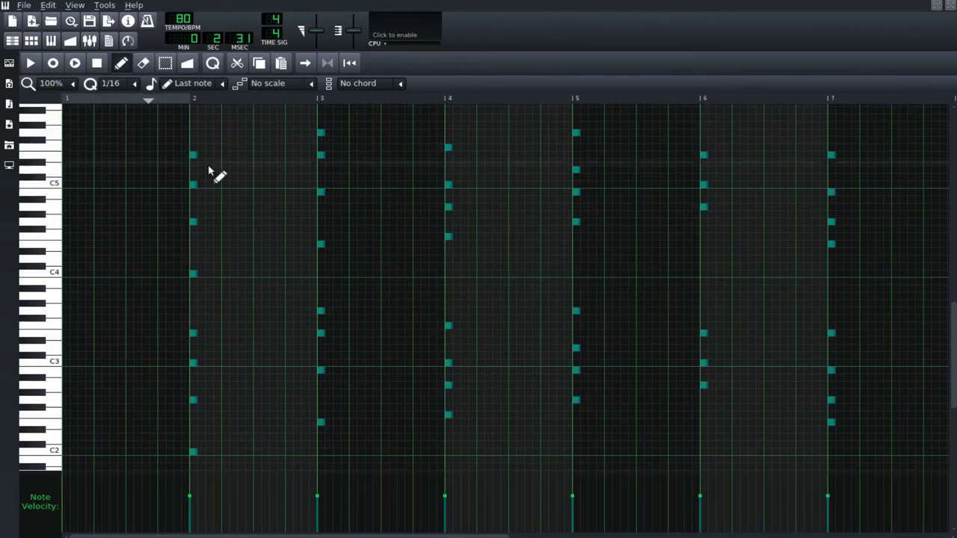
left_click_drag(203, 156, 231, 166)
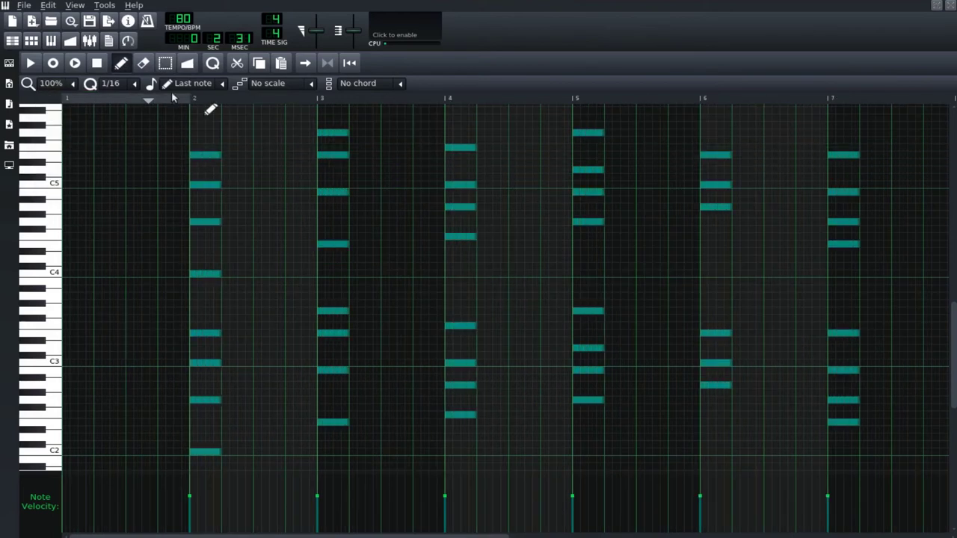
left_click(166, 63)
left_click(148, 173)
left_click(122, 64)
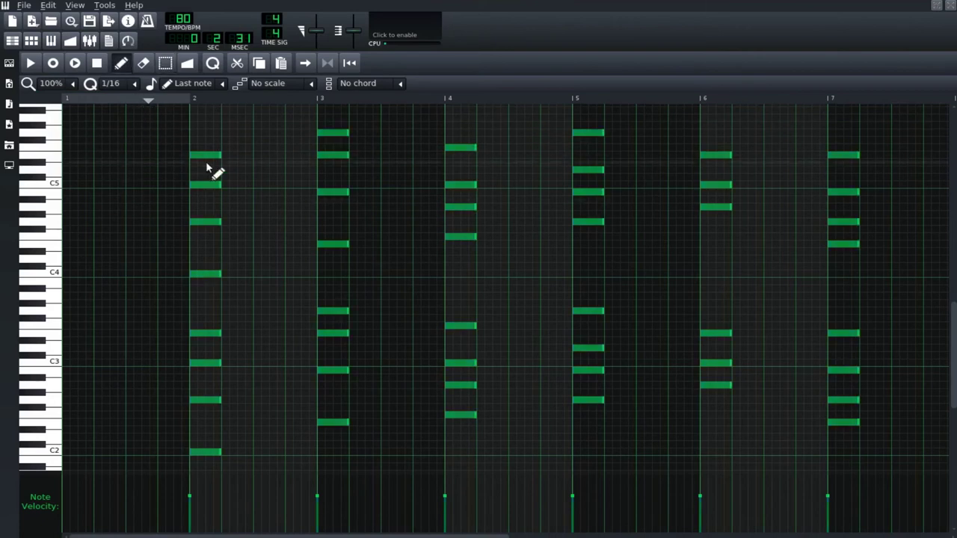
- Stagger the bar 2 chord notes into a descending arpeggio from E5 to C2, each starting one sixteenth after the previous
left_click(199, 185)
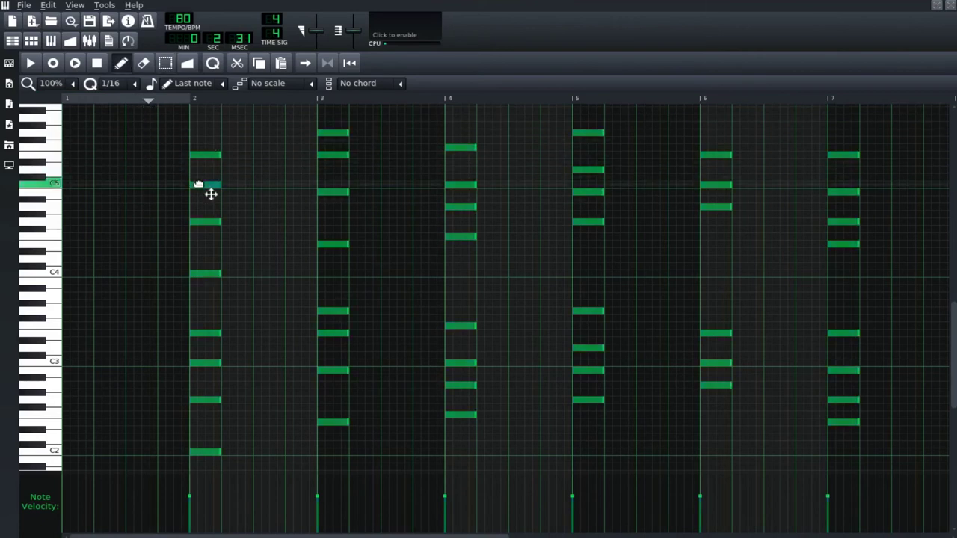
left_click_drag(208, 184, 215, 225)
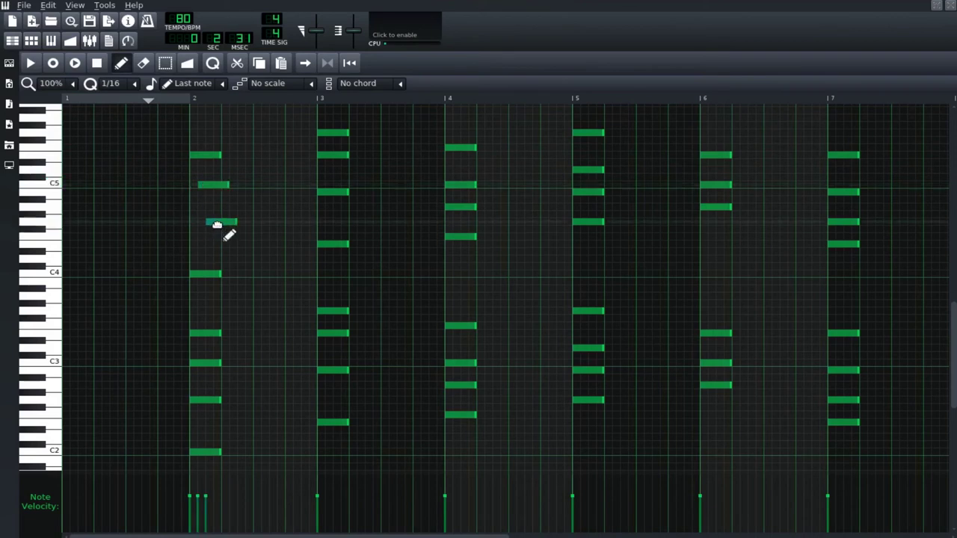
left_click_drag(211, 276, 236, 276)
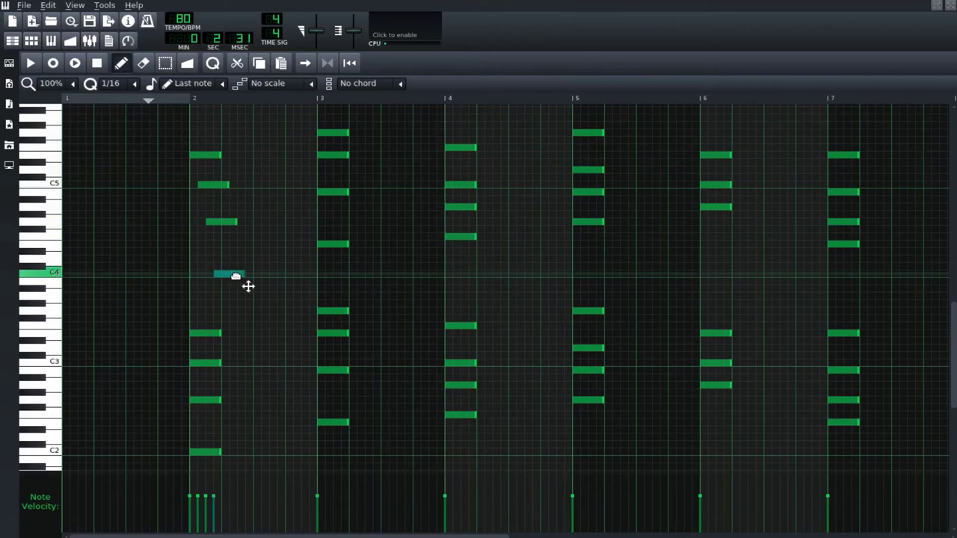
left_click(208, 334)
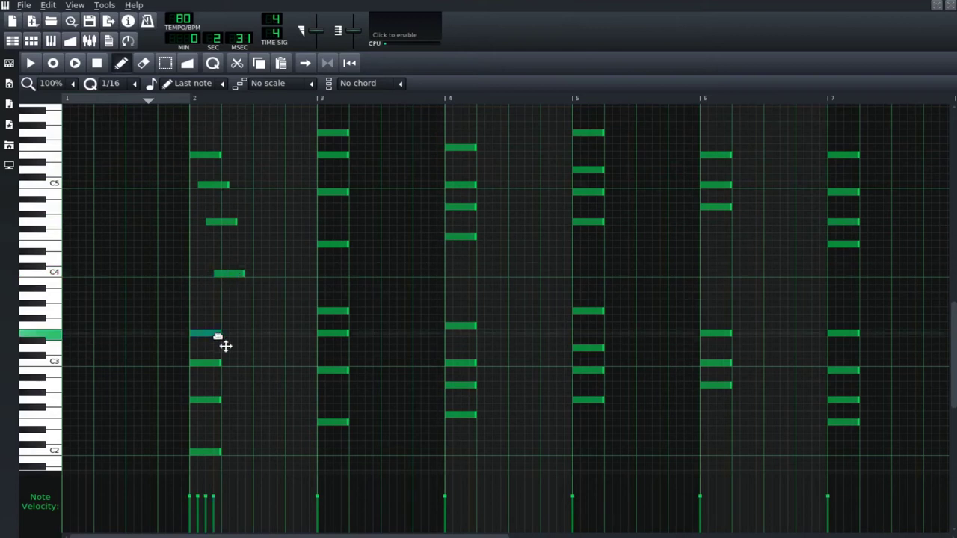
left_click_drag(208, 335, 244, 336)
left_click_drag(206, 364, 243, 366)
left_click_drag(200, 400, 236, 401)
left_click(213, 452)
left_click_drag(196, 455, 259, 451)
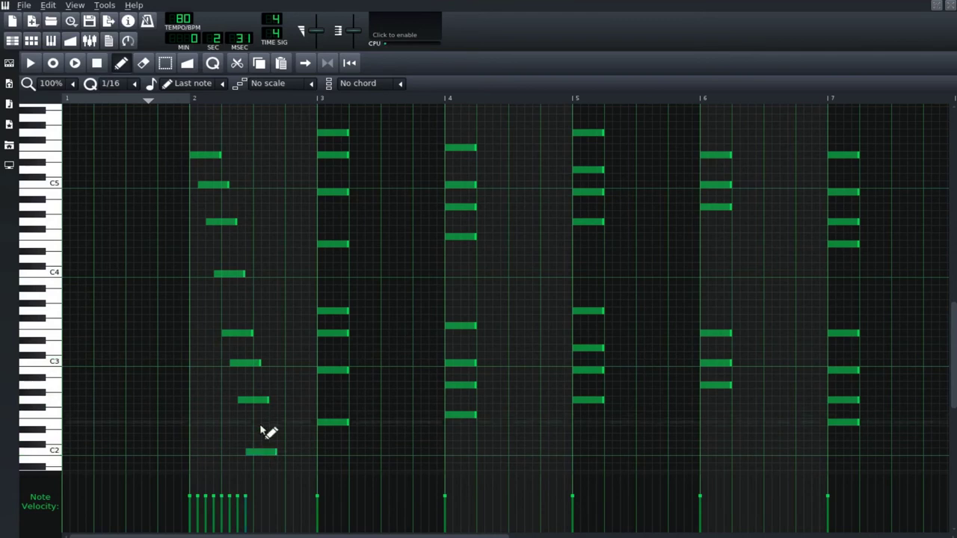
- Add an ascending run G2, C3, E3, C4, G4, C5, E5 in bar 2 at sixteenth intervals, trimming overlaps and ending by bar 3
scroll(262, 419, "down", 1)
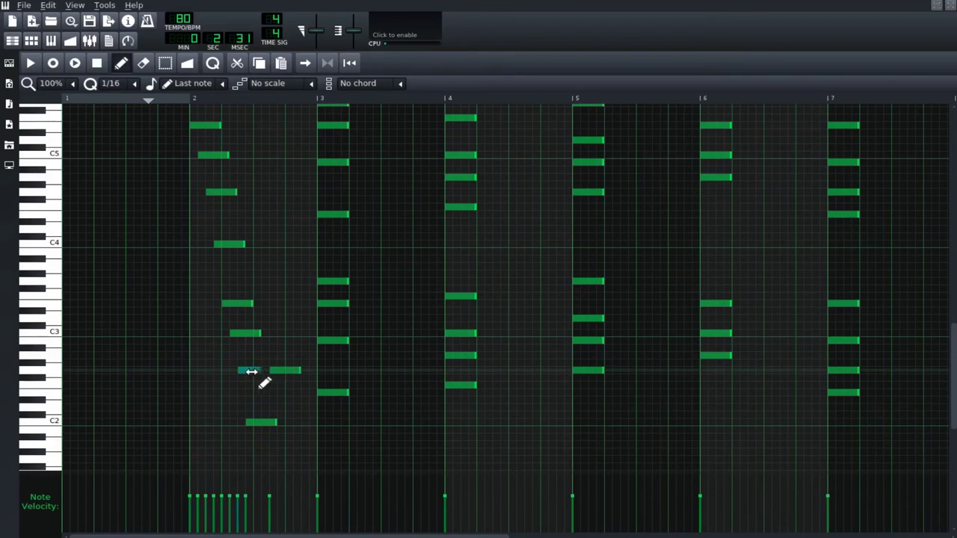
left_click_drag(277, 370, 261, 370)
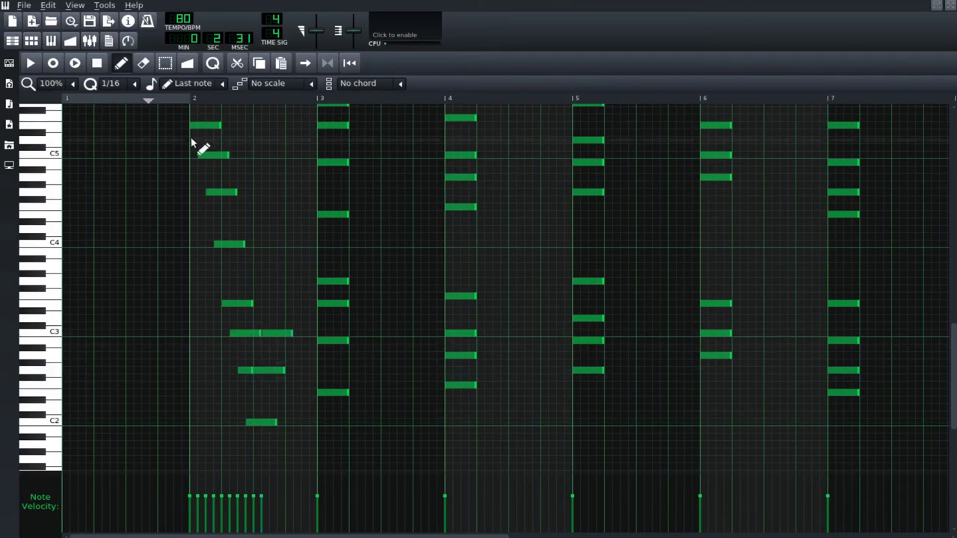
scroll(208, 161, "up", 2)
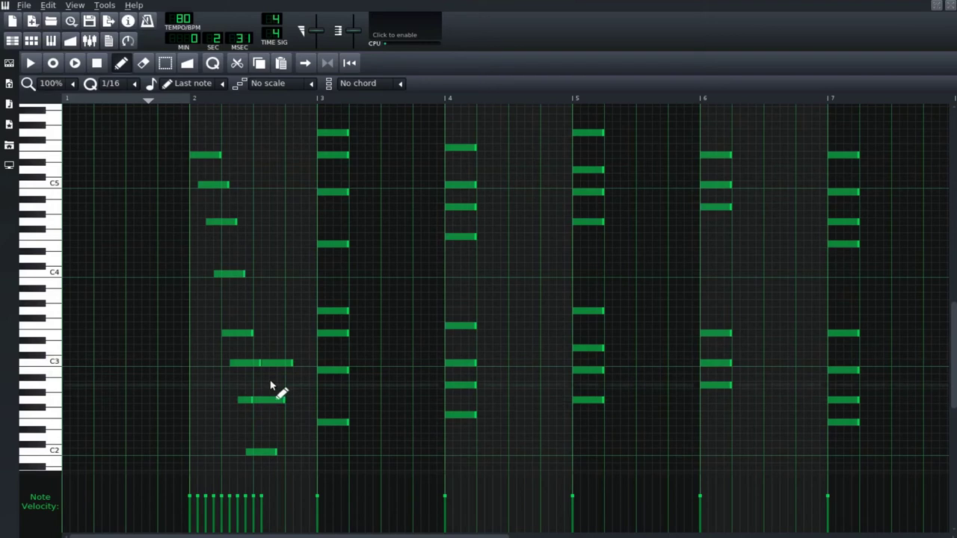
left_click(267, 336)
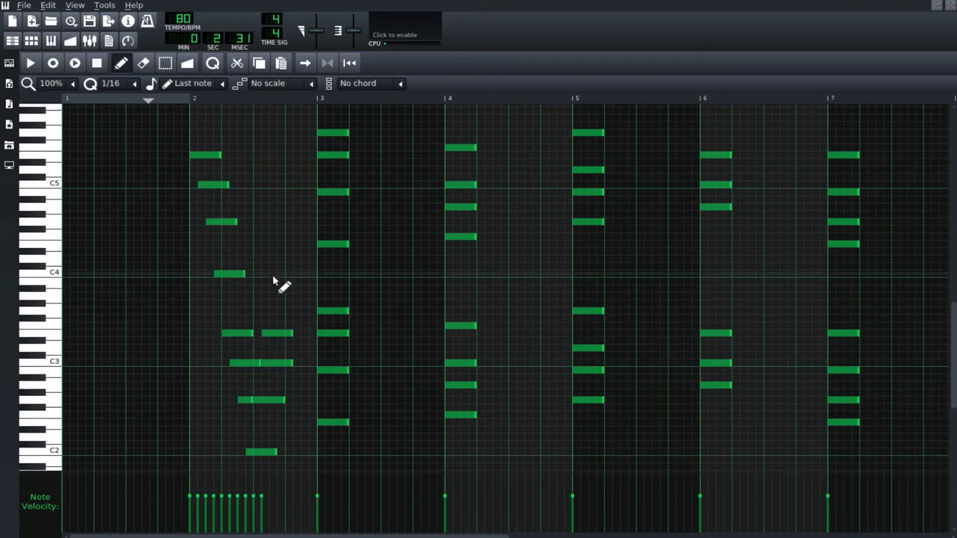
left_click(280, 335)
left_click_drag(279, 335, 288, 334)
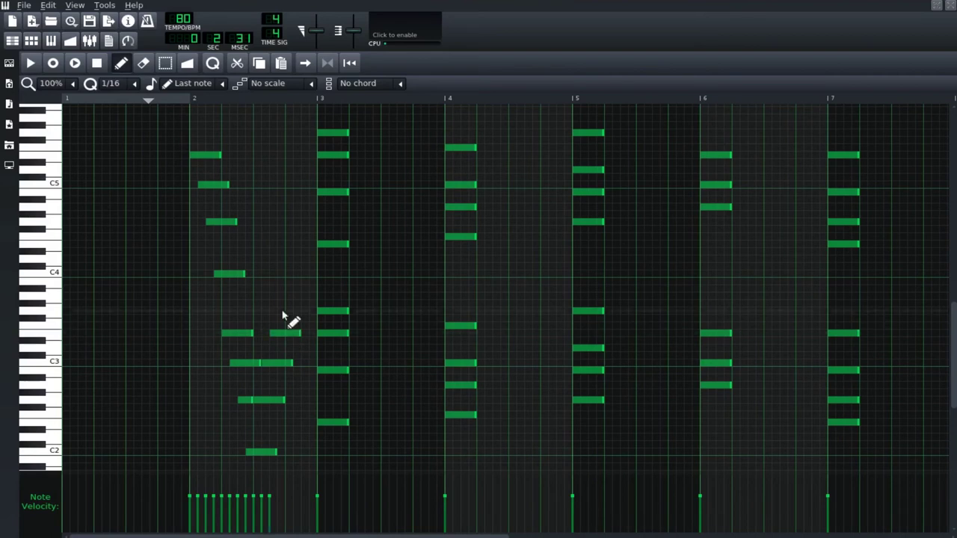
left_click(284, 274)
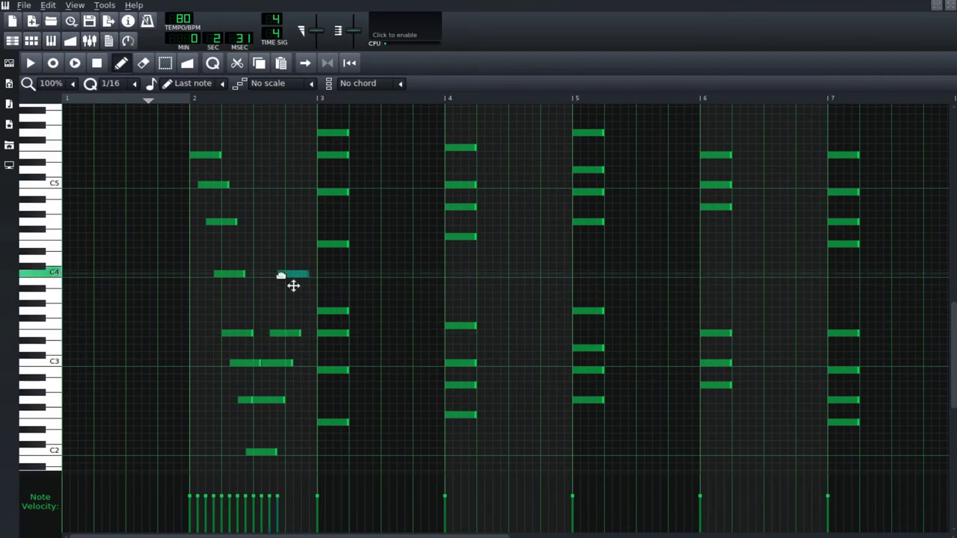
left_click(288, 221)
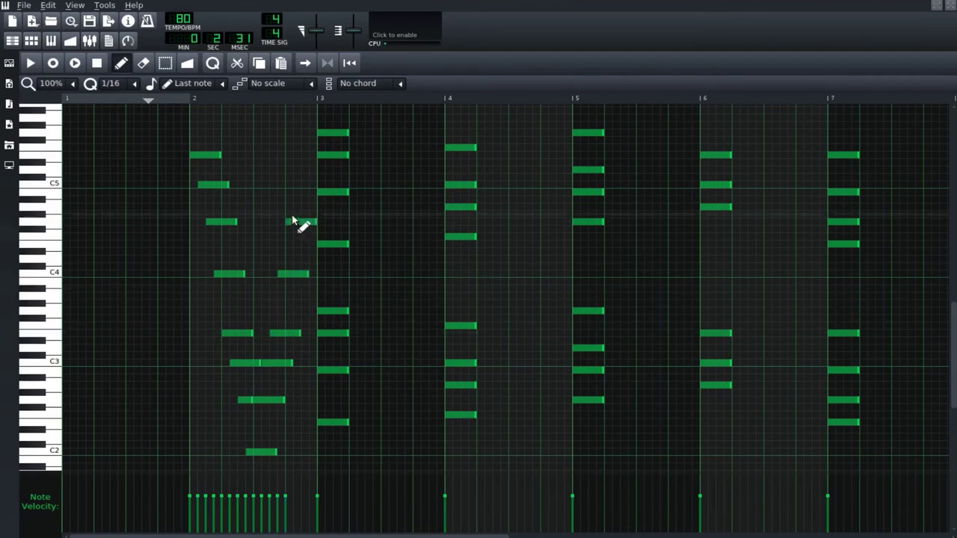
left_click(296, 185)
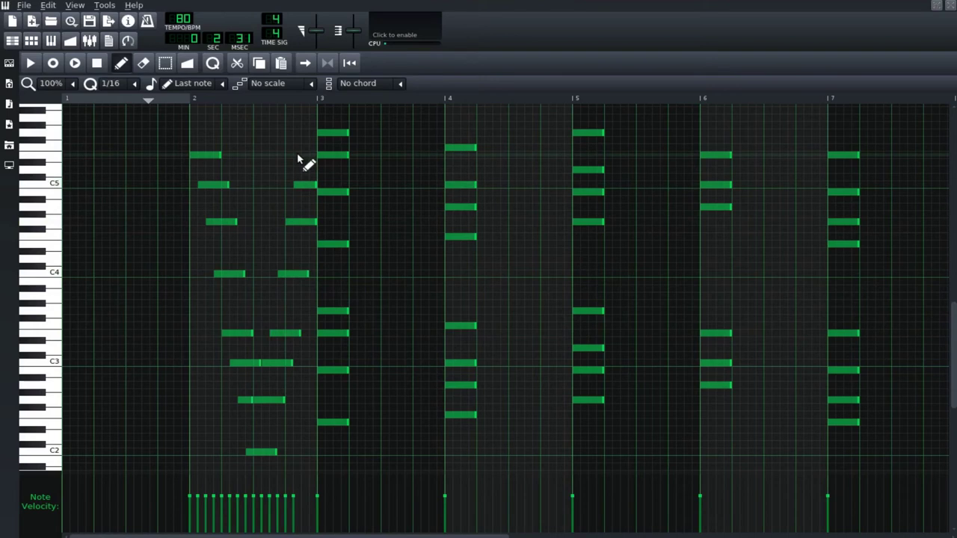
mouse_move(306, 156)
left_mouse_down()
mouse_move(322, 148)
mouse_move(310, 155)
left_mouse_up()
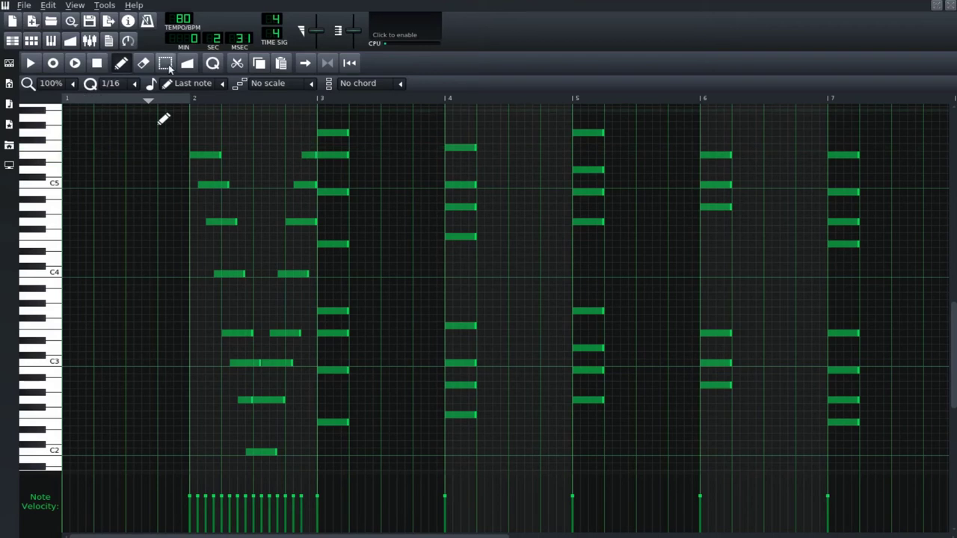
- Play back the bar 2 arpeggio and stop playback
left_click(30, 62)
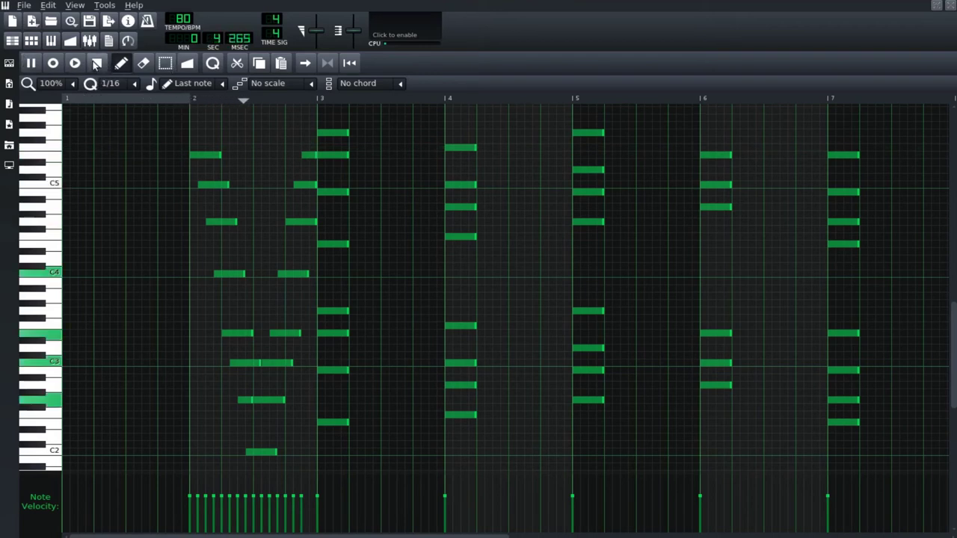
left_click(97, 63)
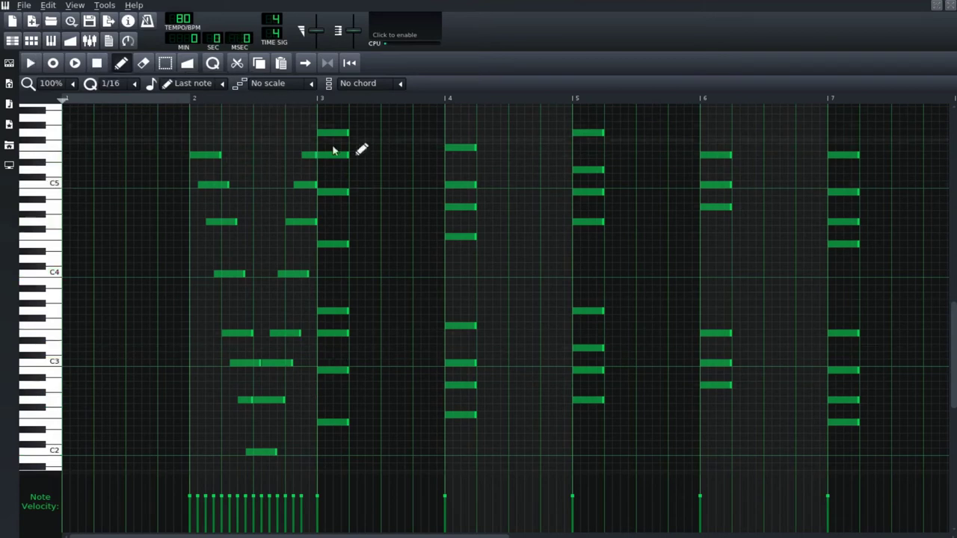
mouse_move(335, 535)
left_mouse_down()
mouse_move(466, 535)
mouse_move(324, 535)
left_mouse_up()
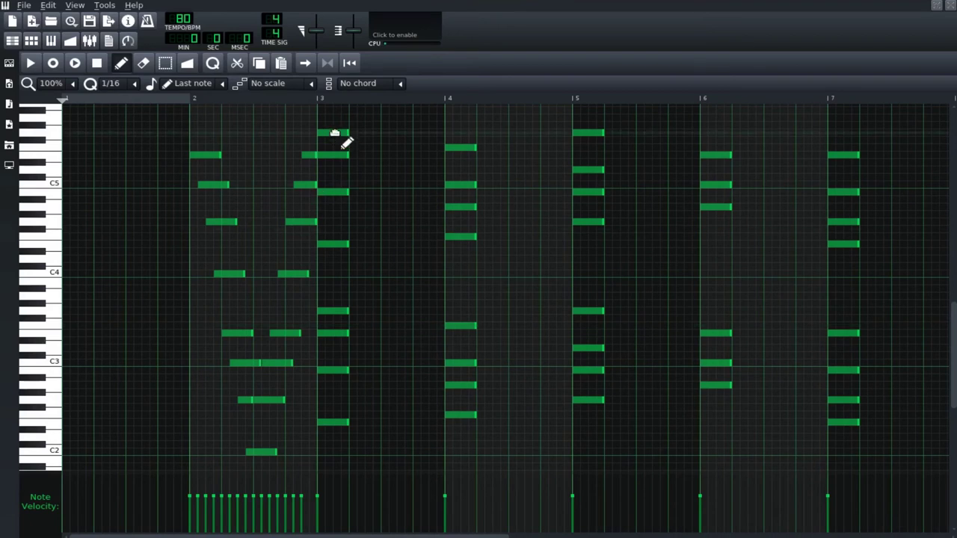
- Stagger the bar 3 chord notes into a descending arpeggio from G5 to E2, each starting one sixteenth after the previous
left_click_drag(331, 155, 339, 155)
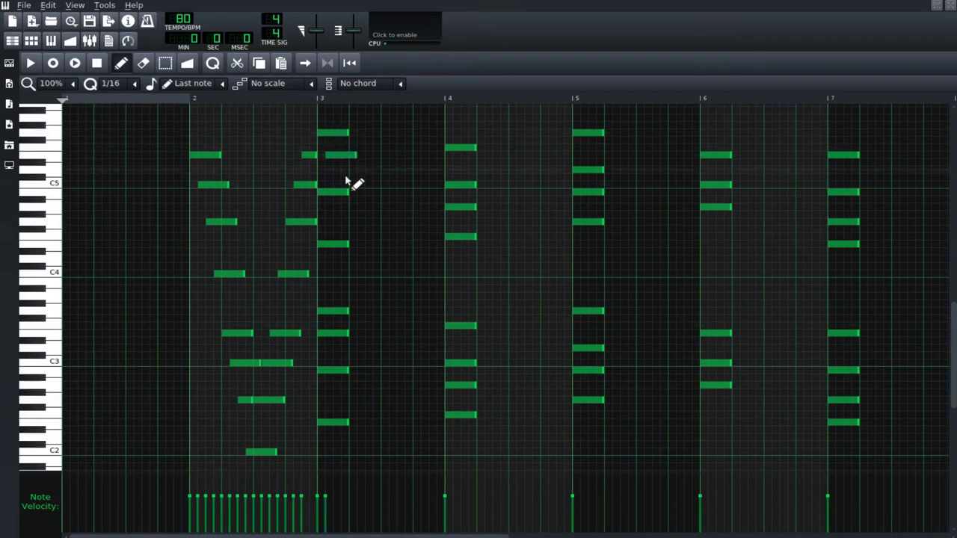
left_click_drag(335, 192, 360, 193)
left_click_drag(337, 245, 361, 244)
left_click_drag(340, 311, 378, 333)
left_click_drag(330, 372, 377, 371)
left_click_drag(348, 422, 396, 427)
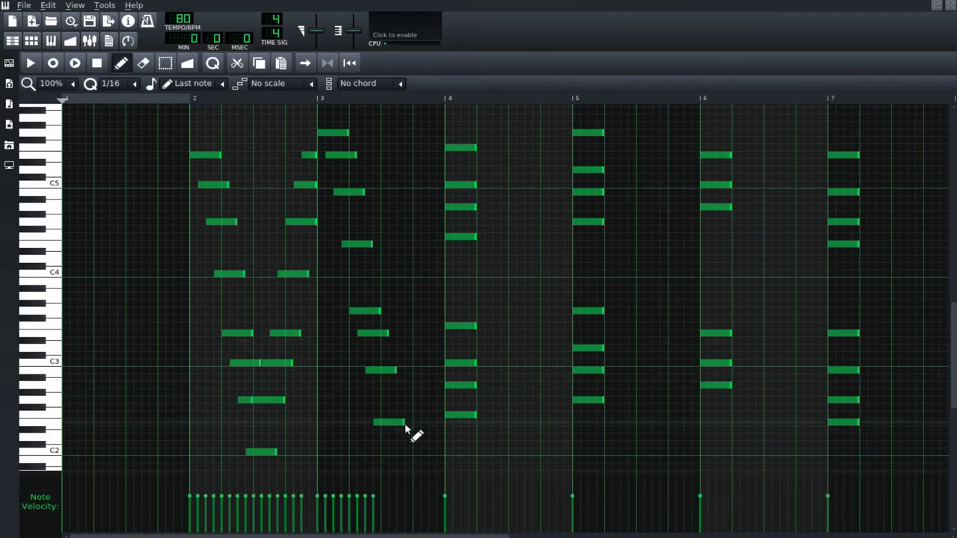
left_click_drag(382, 423, 405, 424)
- Add an ascending run B2, E3, G3, E4, B4, E5, G5 in bar 3 at sixteenth intervals, trimming overlaps and ending by bar 4
left_click_drag(396, 370, 380, 371)
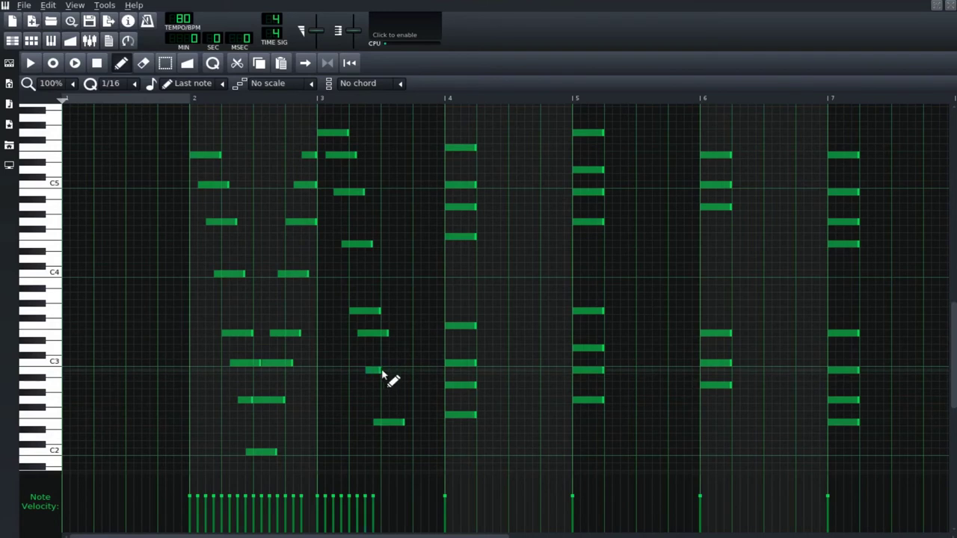
left_click(384, 370)
left_click_drag(397, 371, 414, 371)
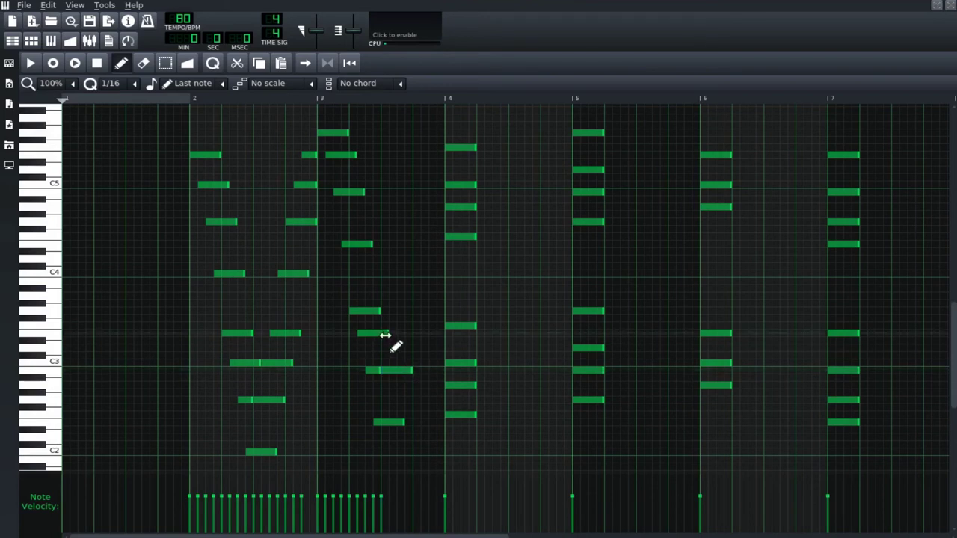
left_click(393, 334)
left_click(400, 311)
left_click(410, 244)
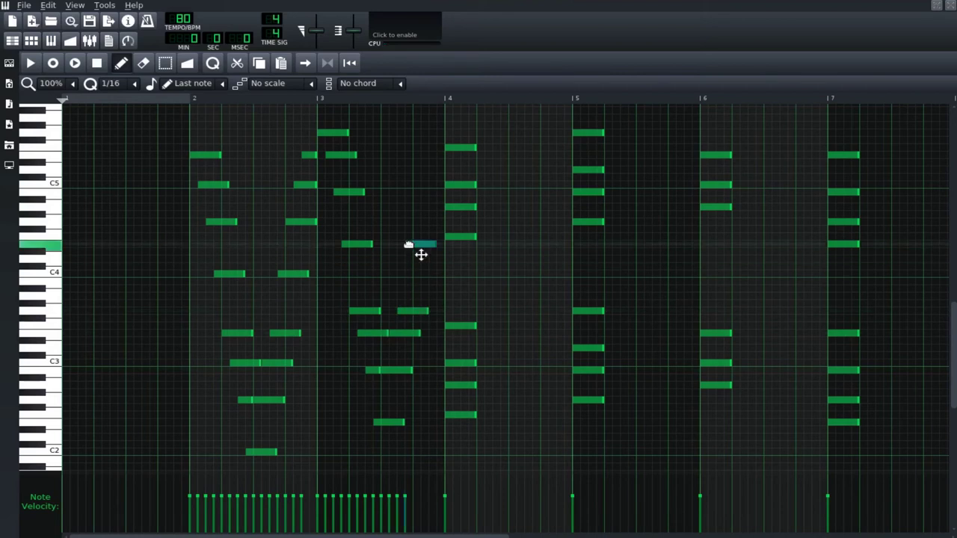
left_click(415, 193)
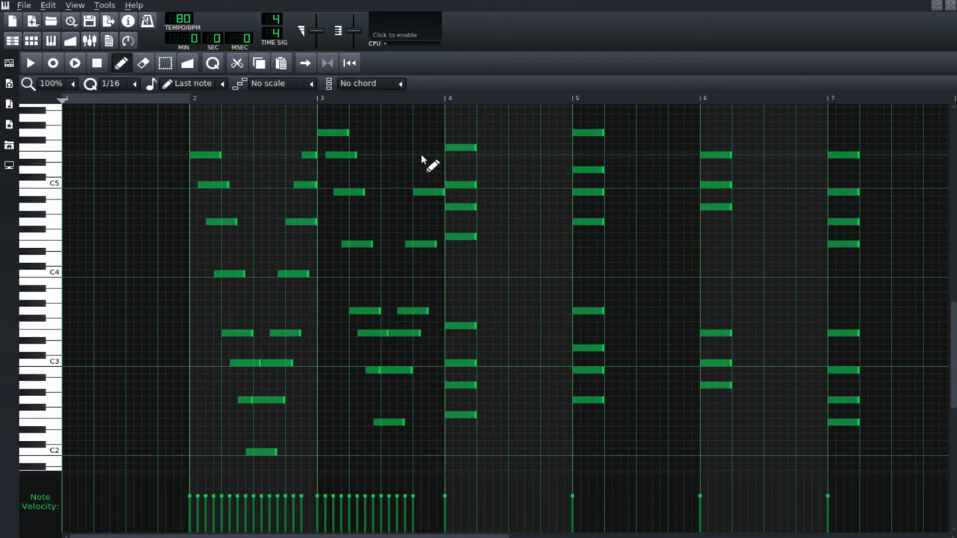
left_click(423, 155)
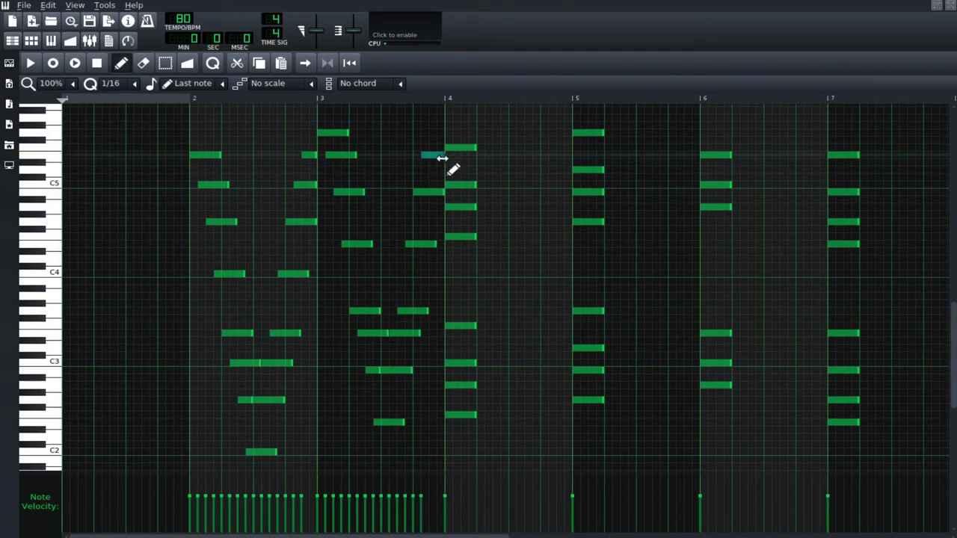
left_click(432, 133)
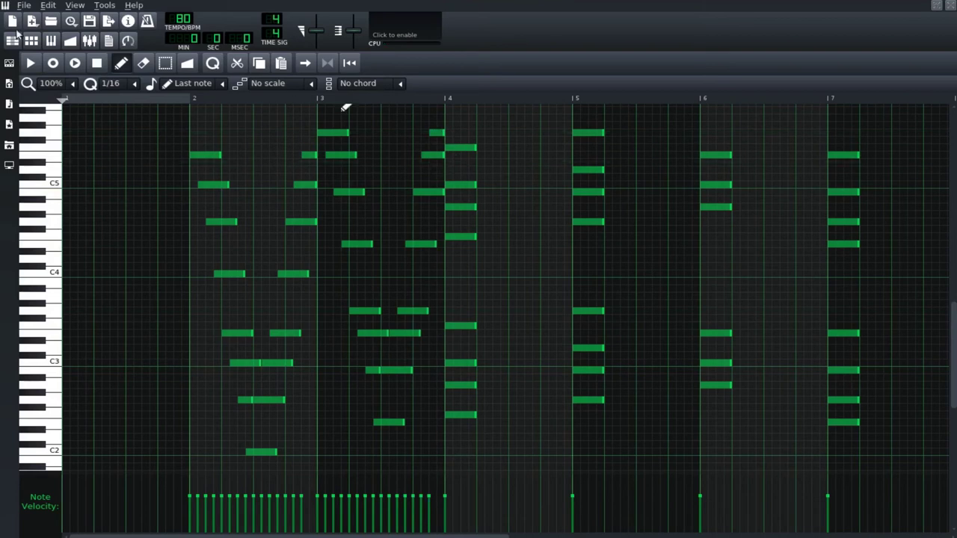
- Play back the piano arpeggios, close the piano roll, and listen to them with the oboe melody before stopping playback
left_click(30, 65)
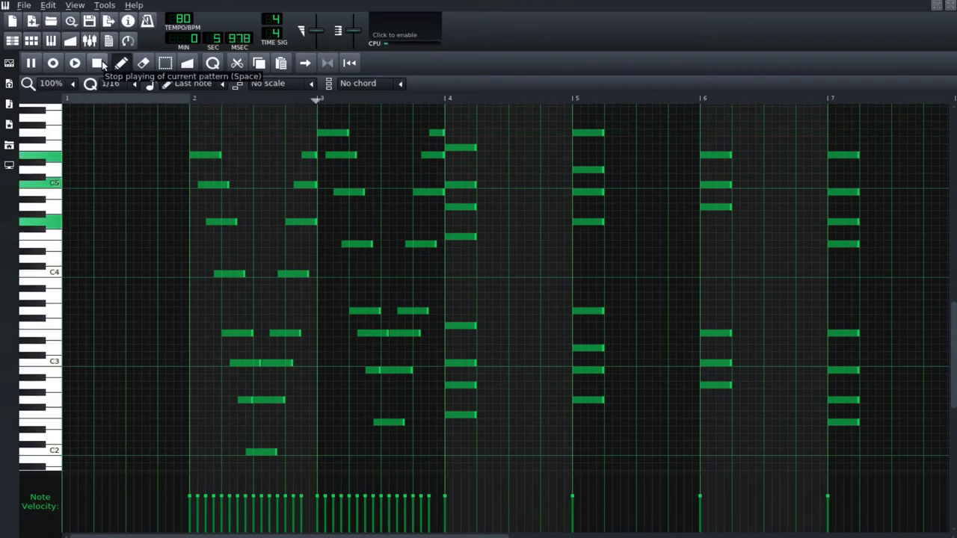
left_click(101, 65)
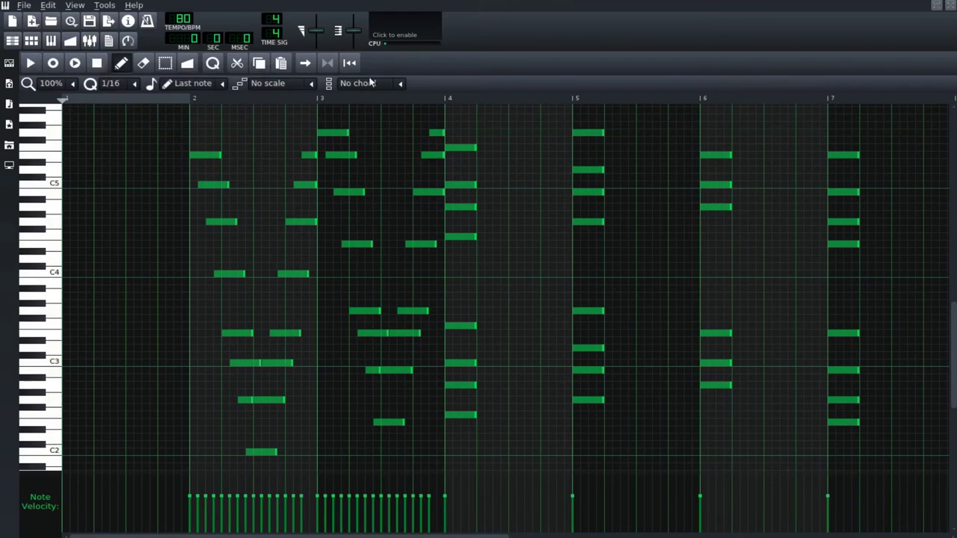
left_click(952, 6)
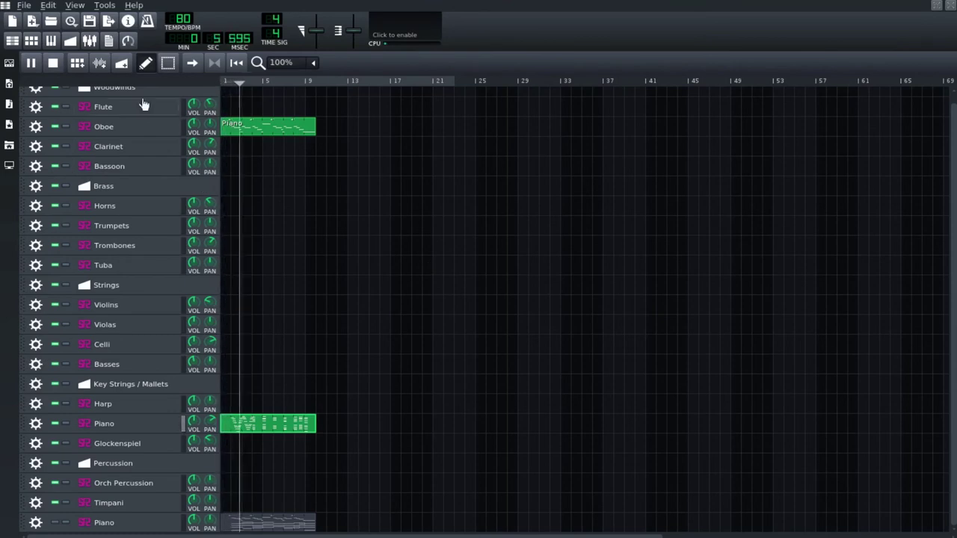
left_click(53, 64)
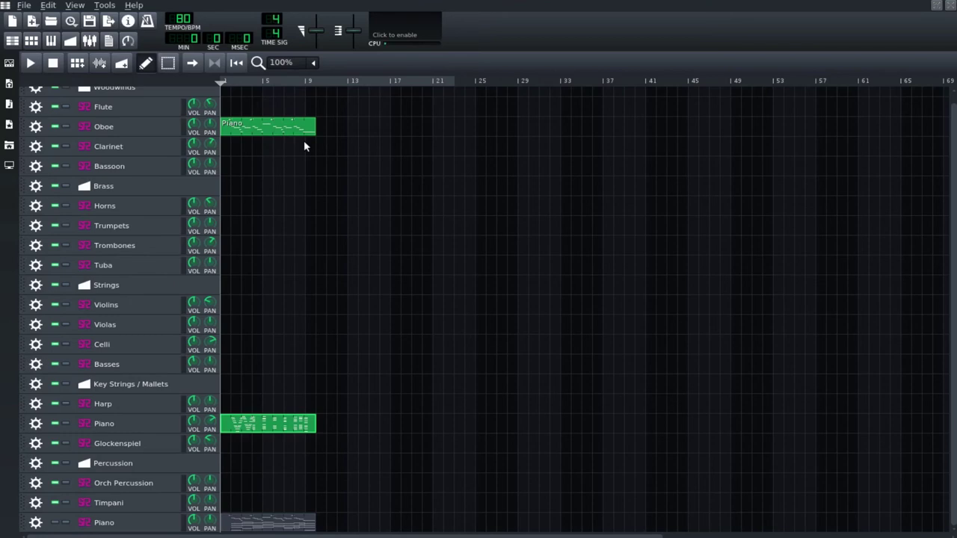
- Open the recent project Space Music/Theme1b.mmpz, discarding the unsaved changes to the current project
left_click(24, 5)
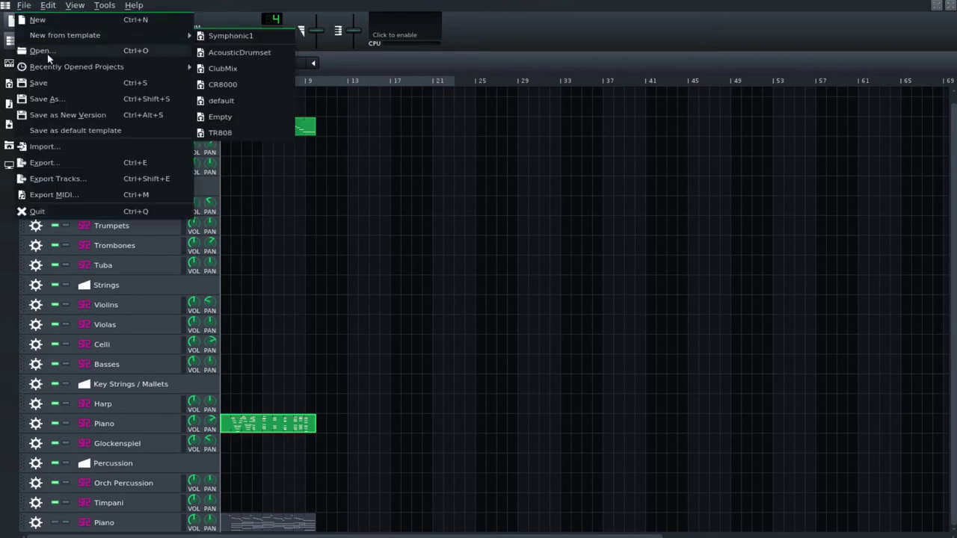
mouse_move(44, 73)
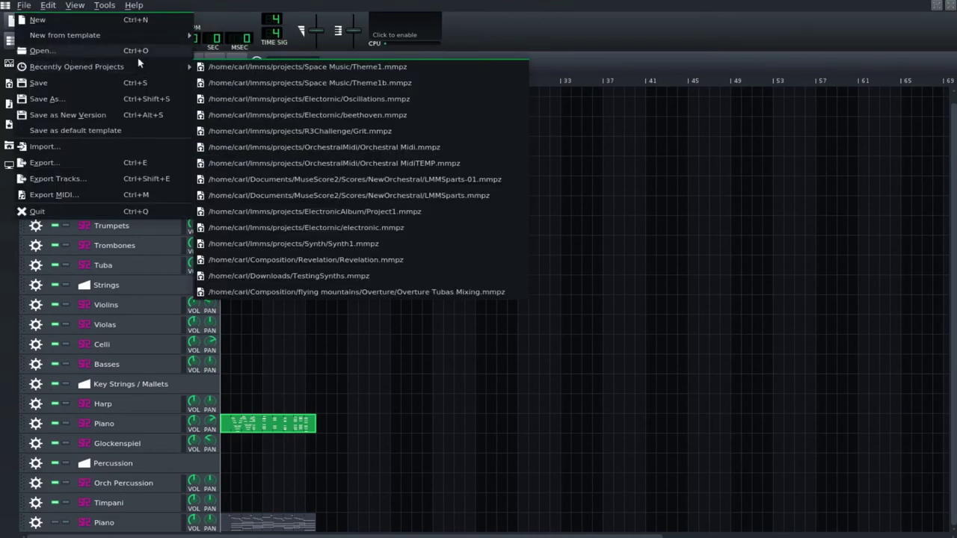
left_click(307, 79)
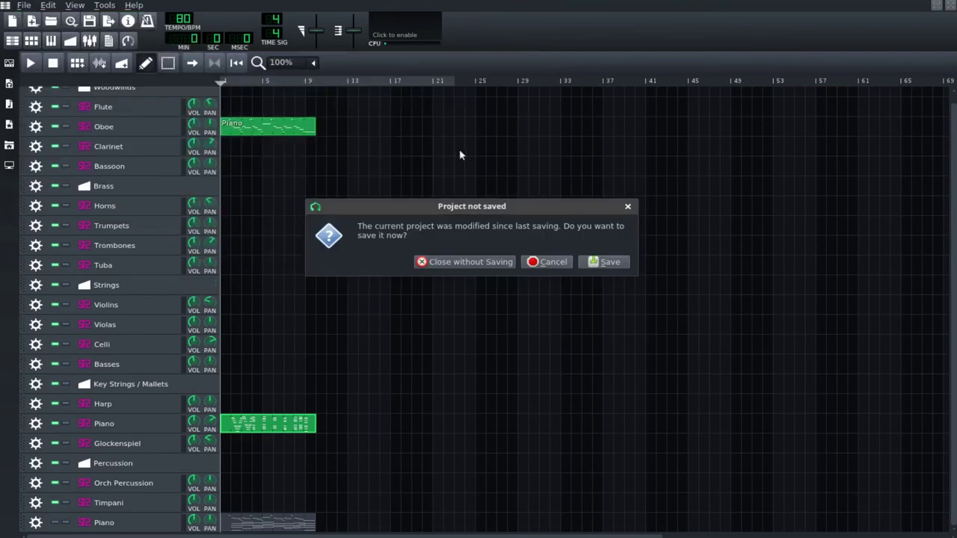
left_click(484, 263)
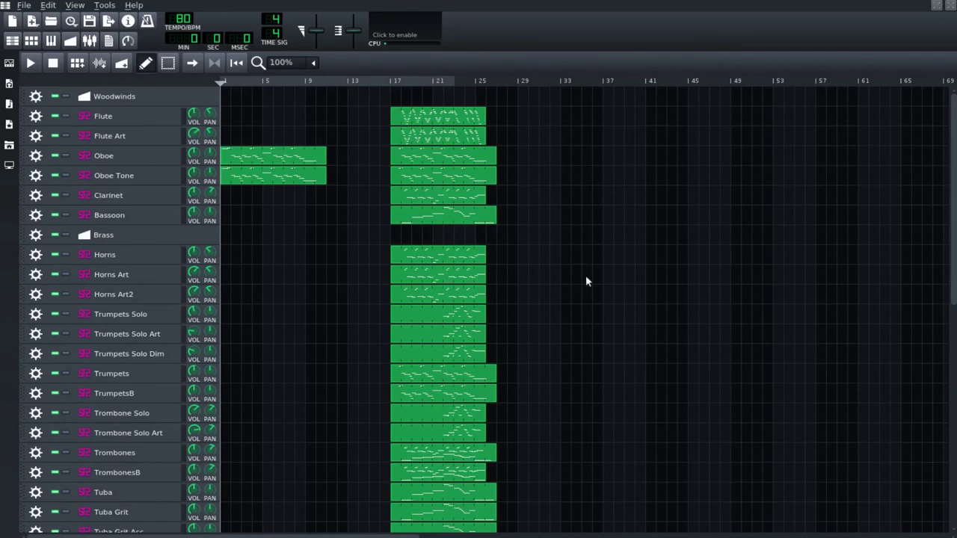
- Look over the full orchestral arrangement at 200% zoom and start playing the song from the beginning
scroll(590, 278, "down", 6)
scroll(591, 280, "up", 3)
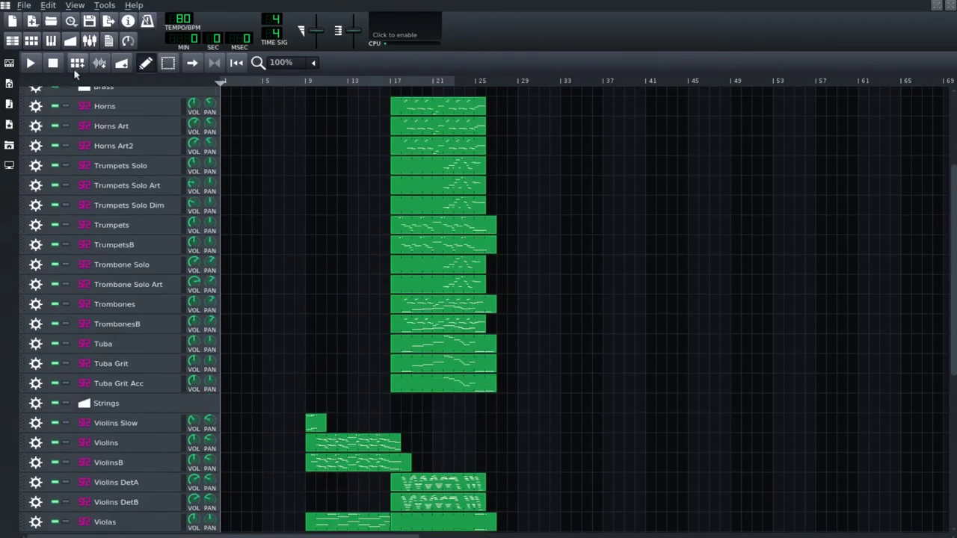
scroll(300, 63, "down", 1)
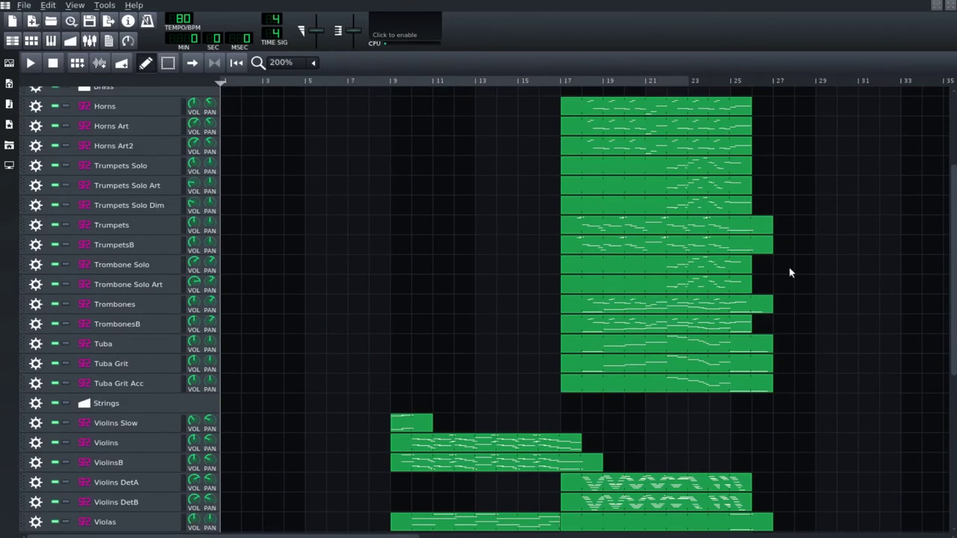
scroll(839, 254, "up", 3)
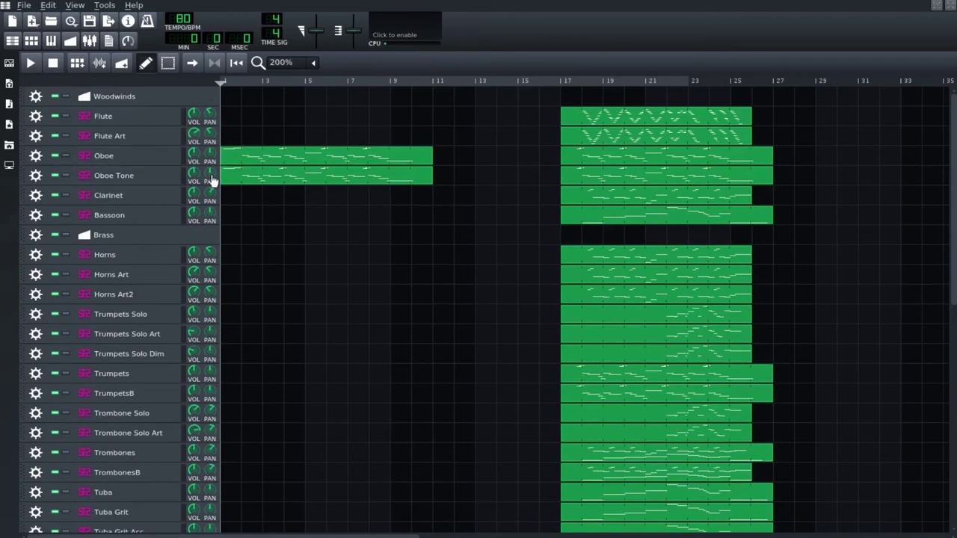
scroll(838, 262, "down", 10)
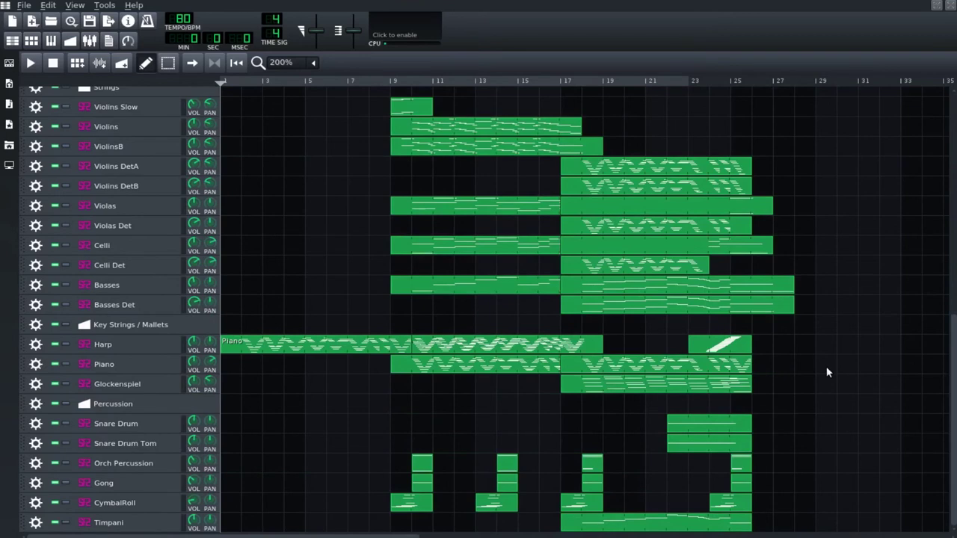
left_click(32, 62)
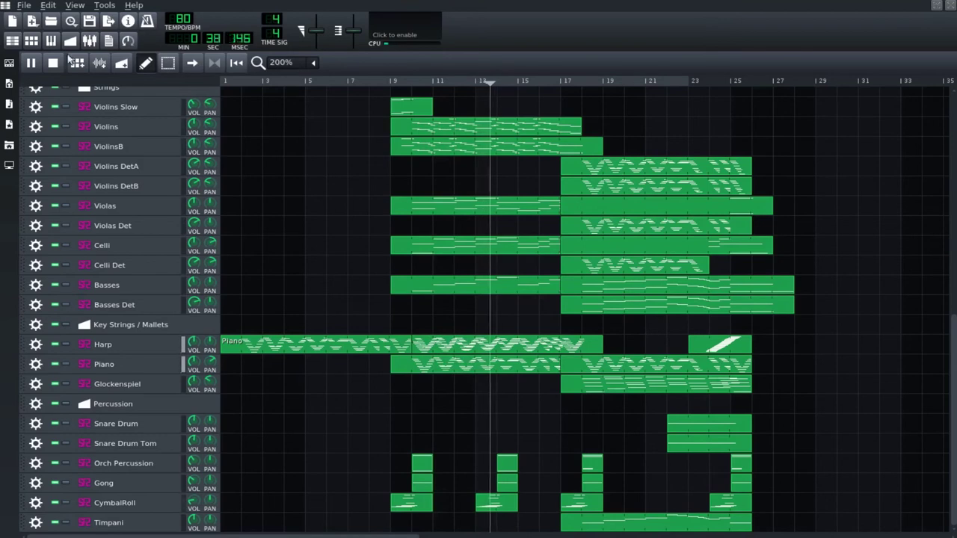
- Show the FX-Mixer below the string tracks while the song plays through, then stop playback and close the mixer
left_click(89, 41)
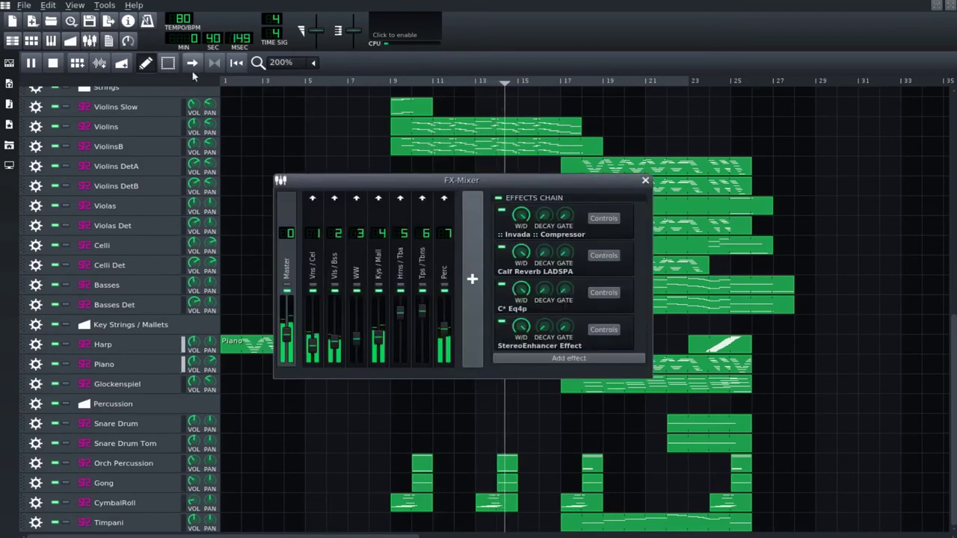
left_click_drag(338, 180, 291, 326)
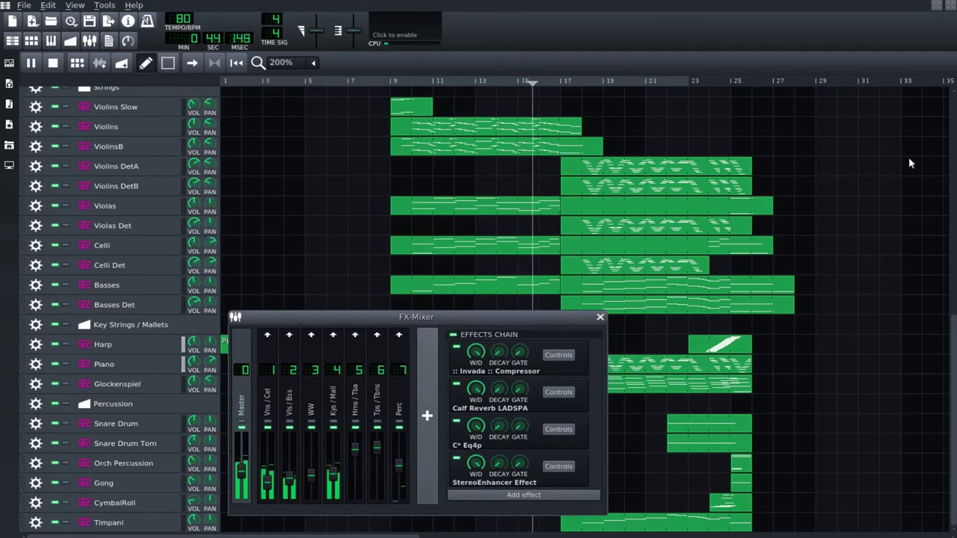
scroll(892, 259, "up", 4)
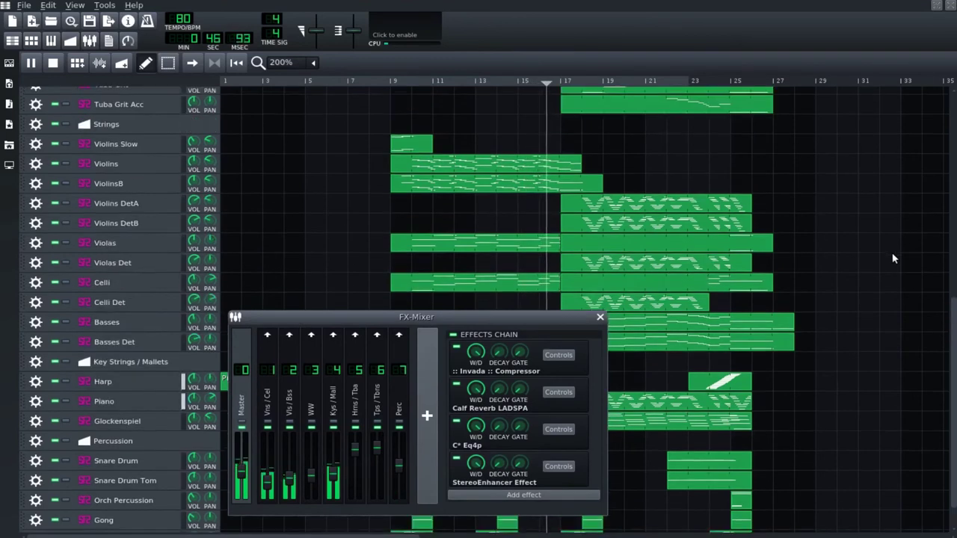
scroll(891, 258, "up", 3)
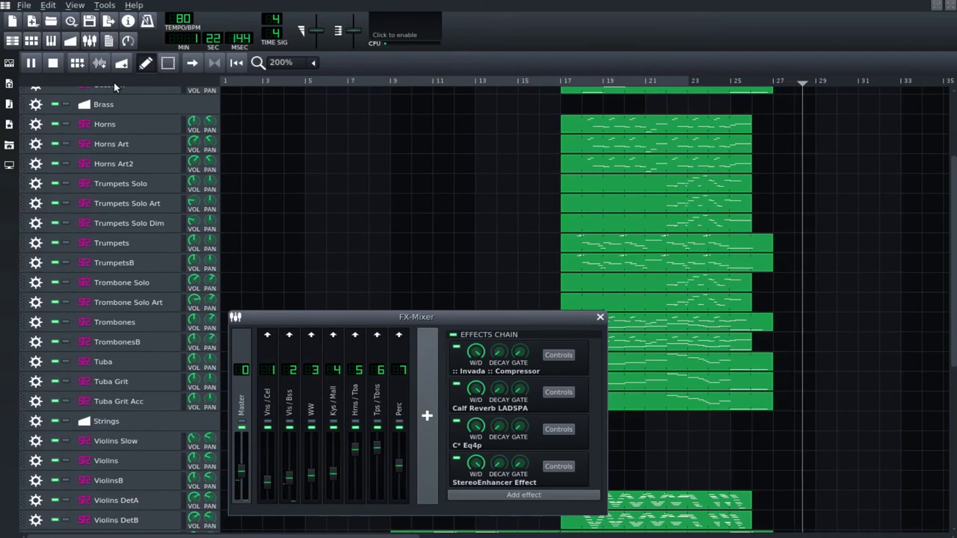
left_click(57, 66)
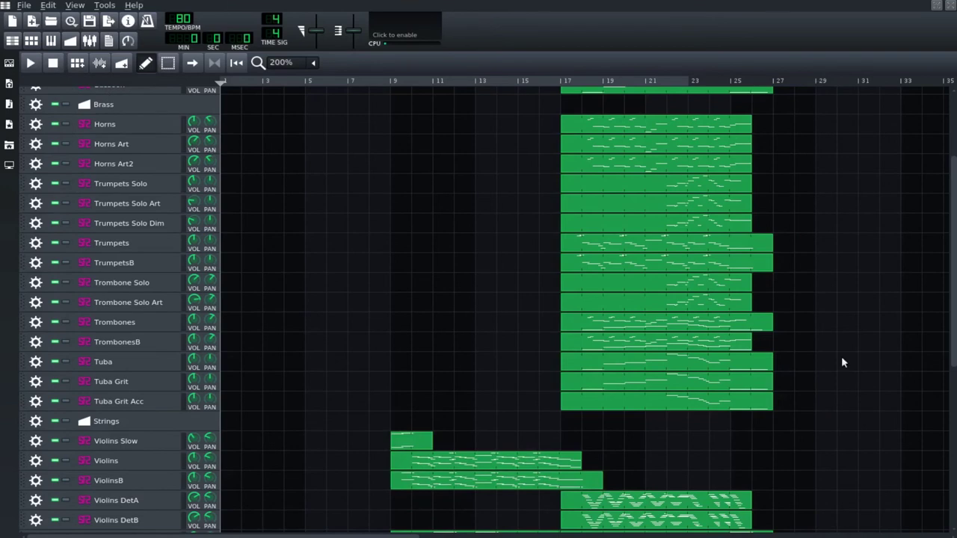
- Review how the clips are layered across the percussion, strings, brass and woodwind tracks
scroll(831, 378, "down", 6)
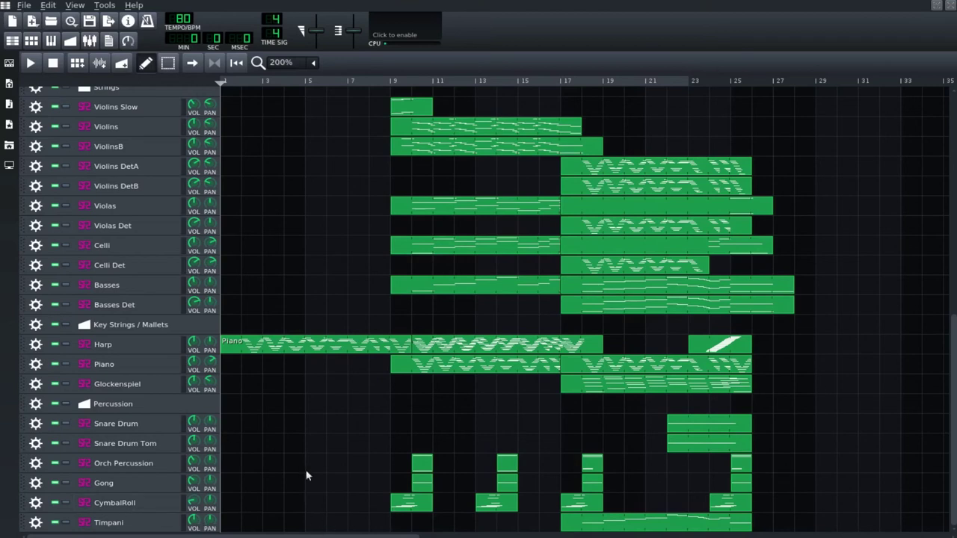
scroll(314, 486, "up", 5)
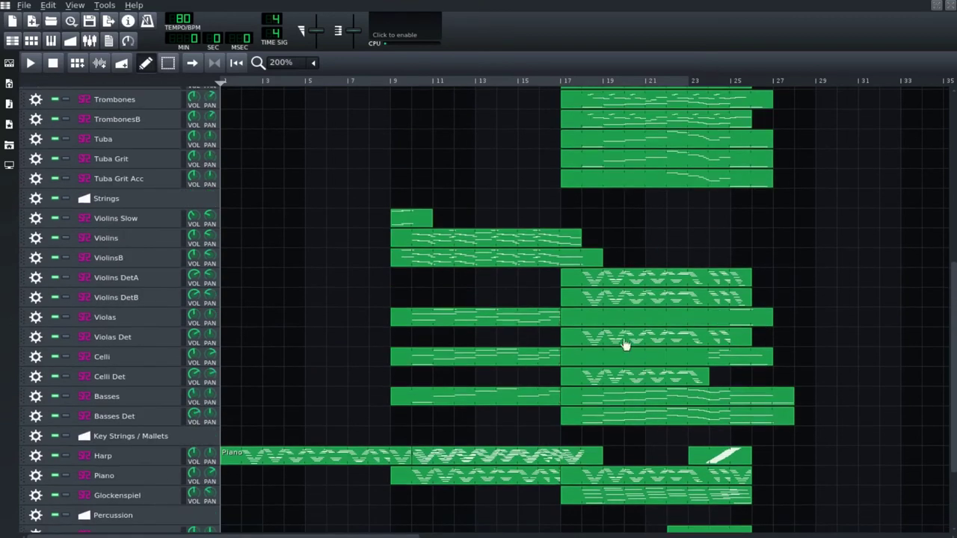
scroll(467, 376, "up", 6)
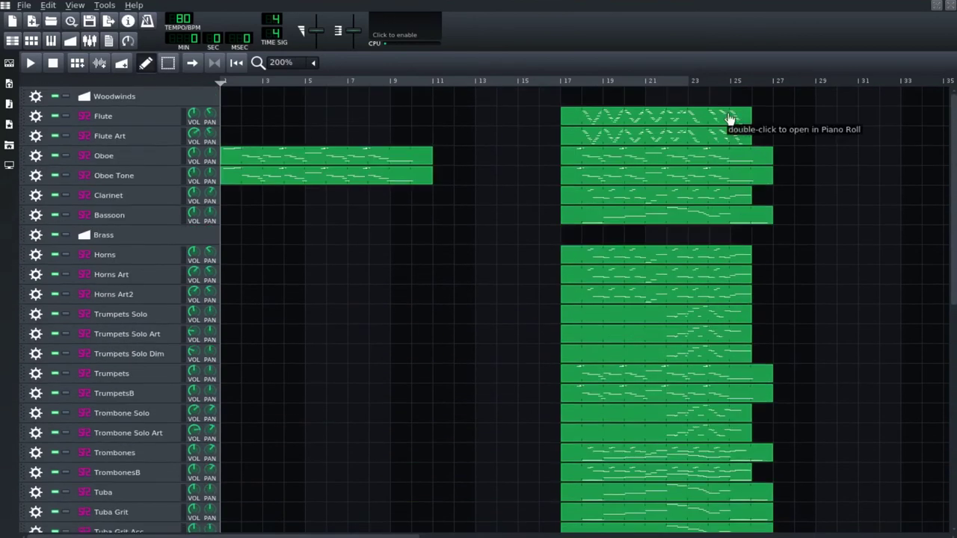
scroll(824, 372, "down", 1)
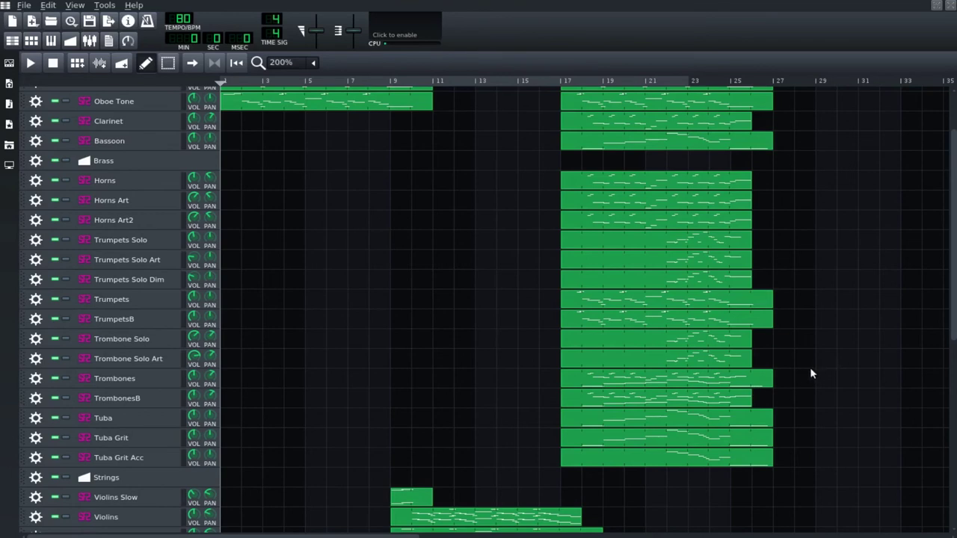
scroll(807, 371, "up", 3)
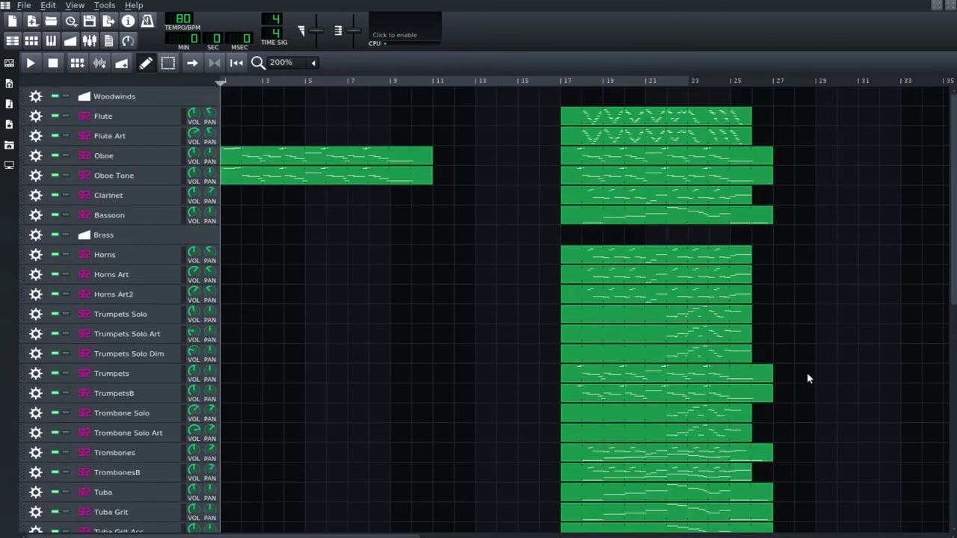
- Examine the arpeggio notes and note velocities of the first Harp clip in the piano roll, then return to the song
scroll(417, 351, "down", 10)
scroll(424, 387, "down", 5)
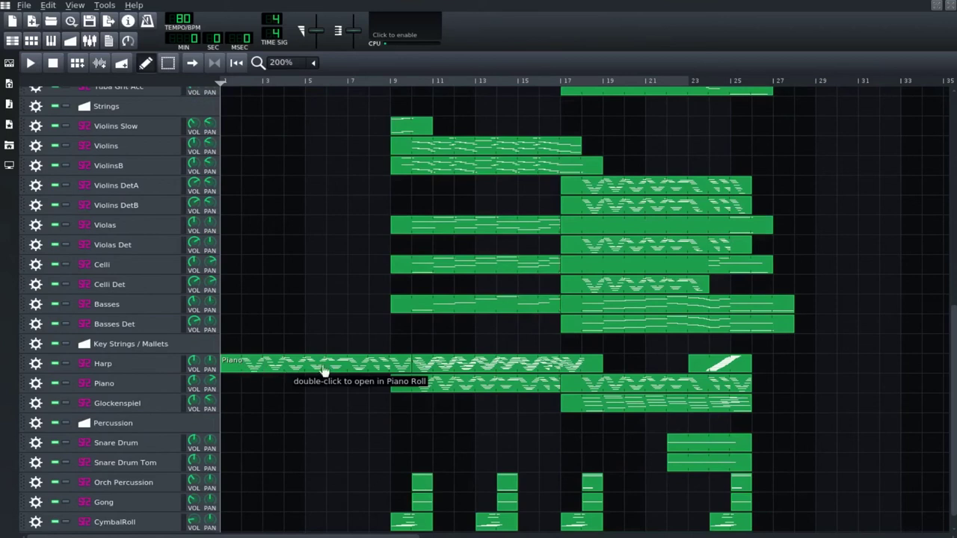
double_click(262, 370)
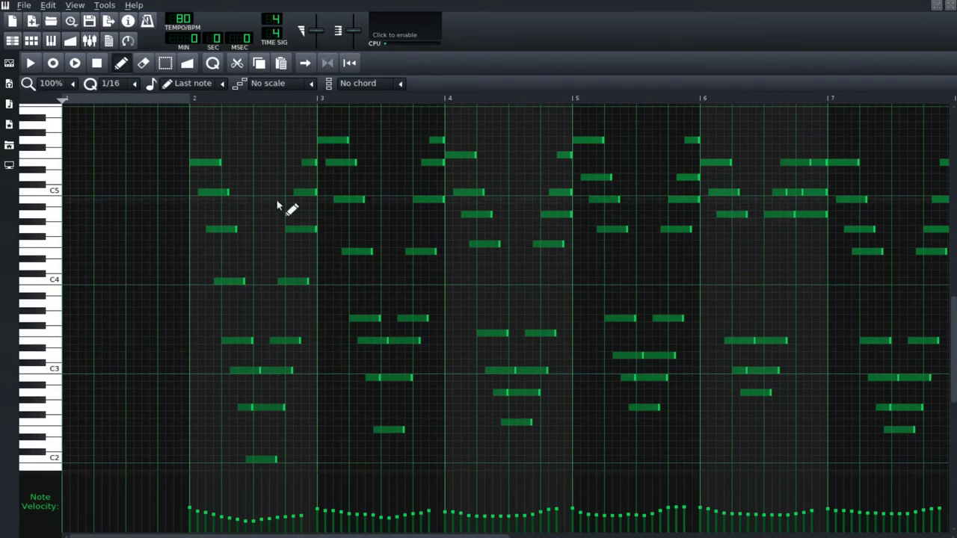
left_click(950, 6)
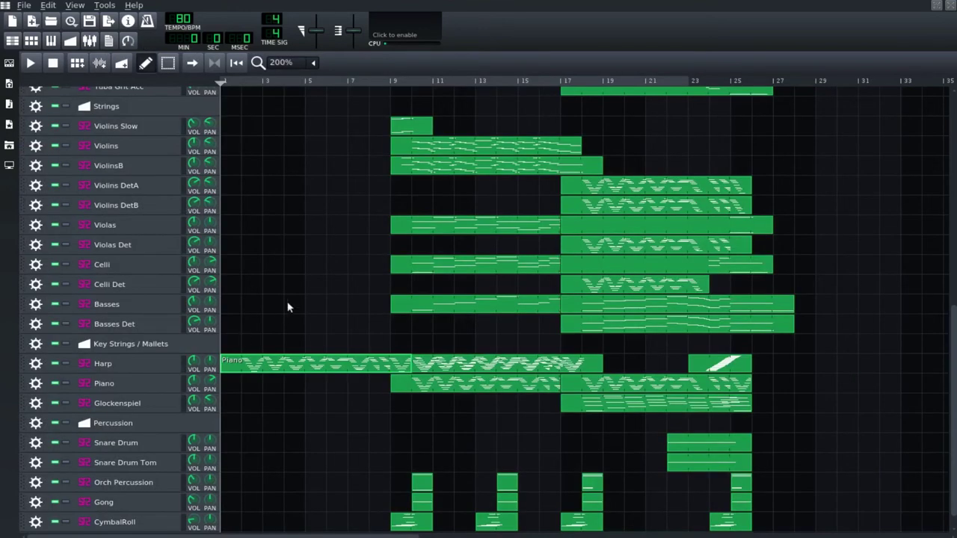
scroll(286, 299, "up", 4)
left_click(283, 435)
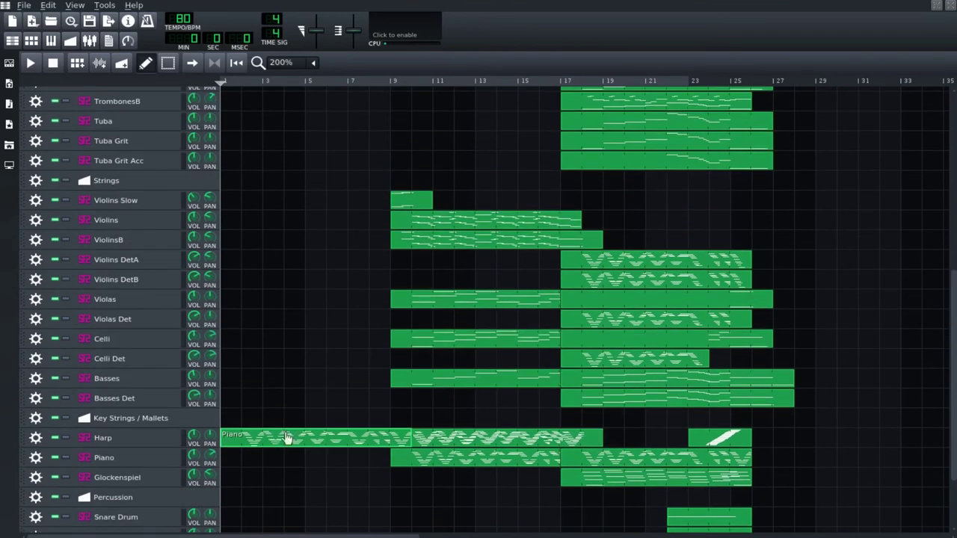
double_click(282, 435)
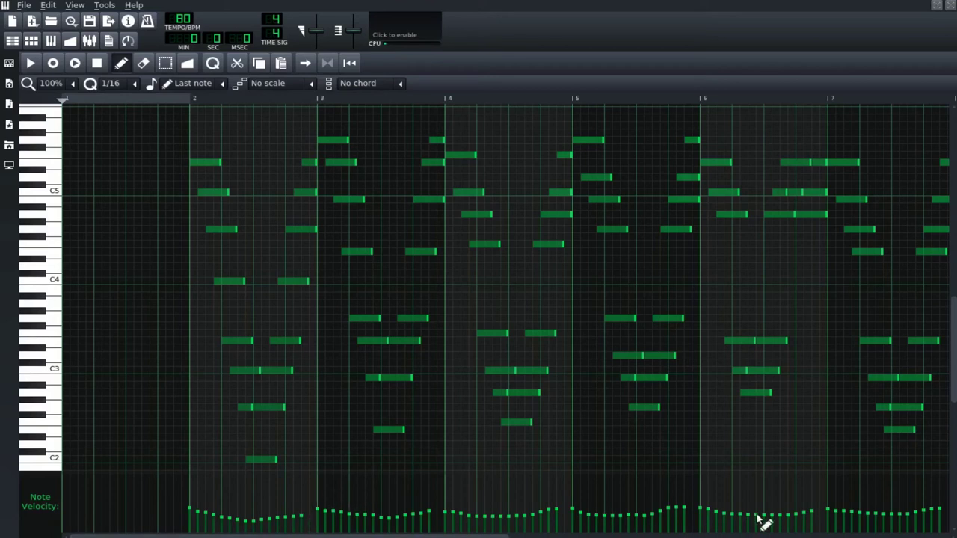
left_click(950, 6)
scroll(549, 269, "up", 5)
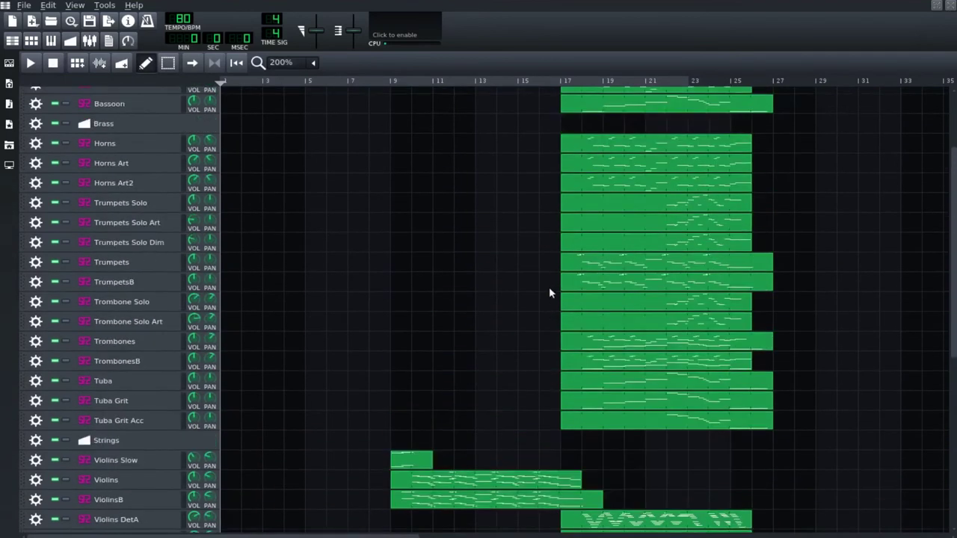
- Isolate the Harp, Piano and Glockenspiel tracks by soloing Harp and unmuting the other two, play them through, then stop playback
scroll(550, 291, "up", 3)
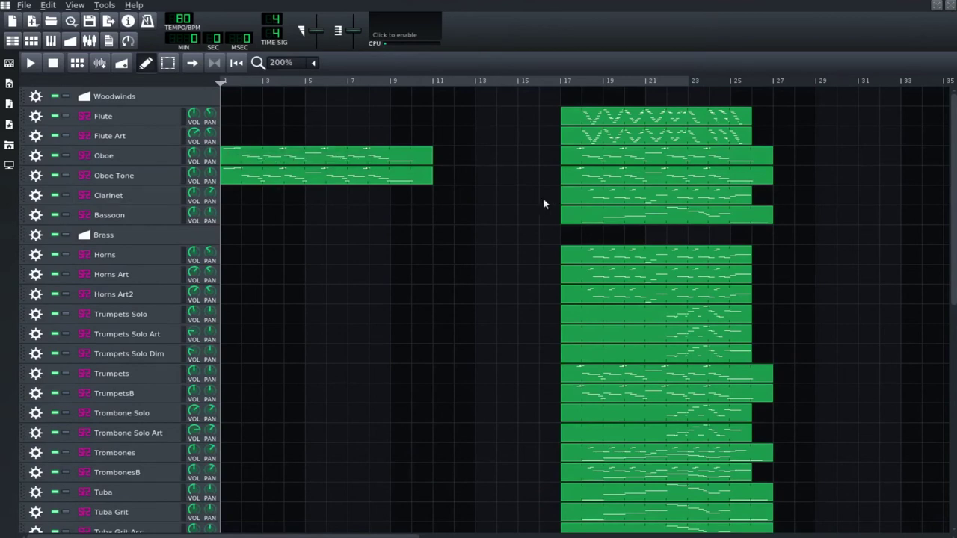
scroll(548, 207, "down", 10)
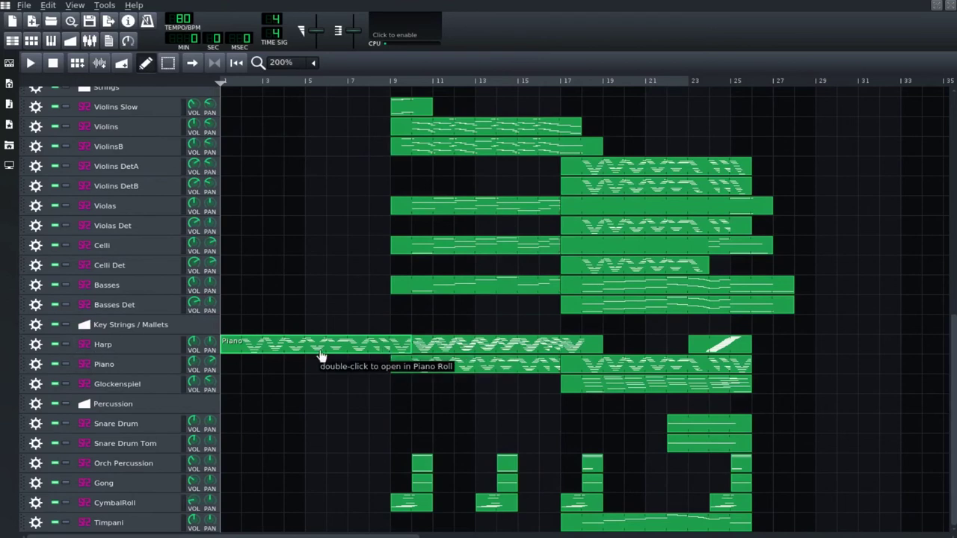
left_click(65, 349)
left_click(56, 364)
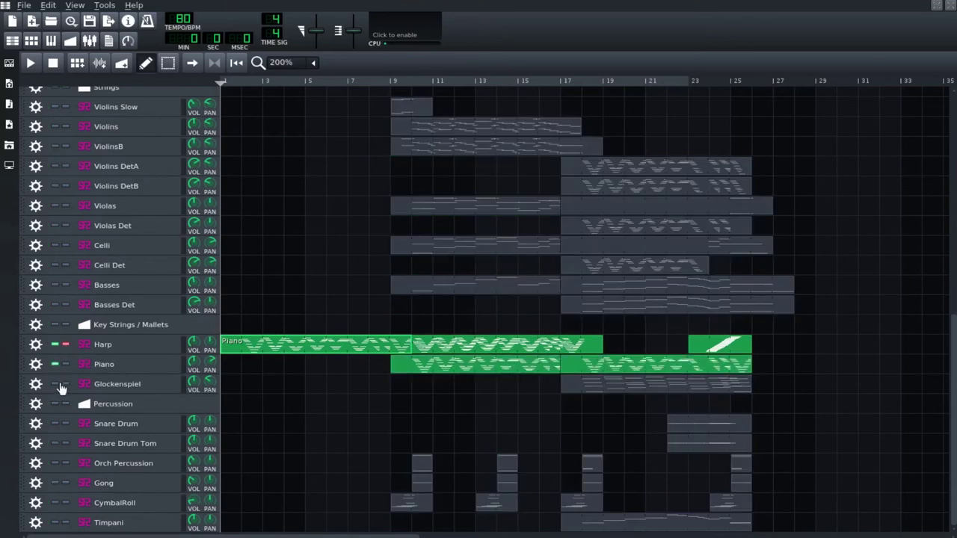
left_click(56, 384)
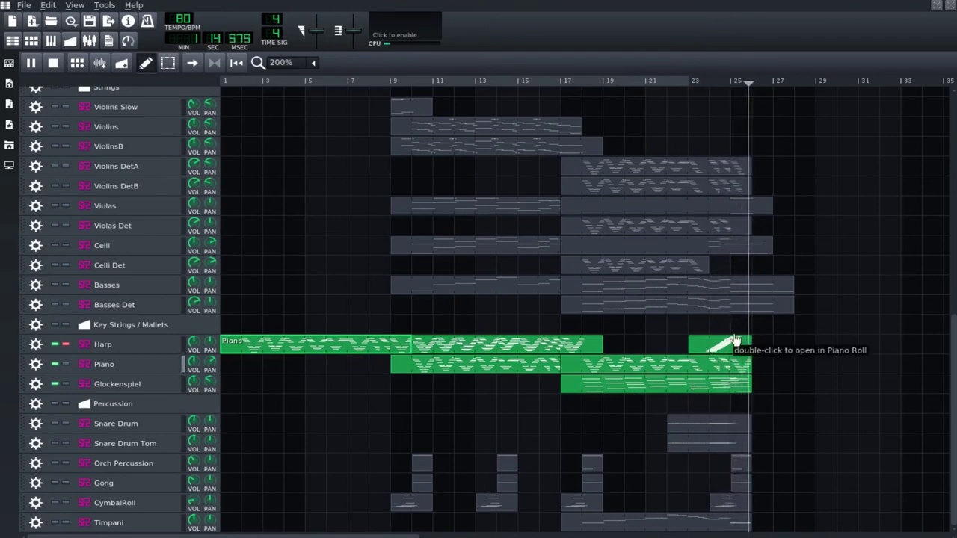
key("space")
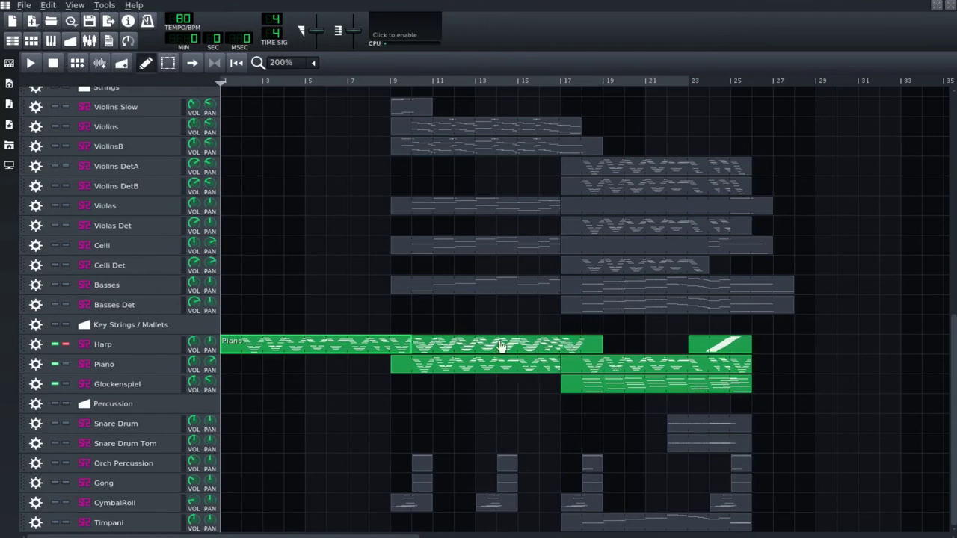
- Examine the second Harp clip in the piano roll, play its opening bars, then stop and return to the song
double_click(449, 348)
scroll(378, 264, "up", 3)
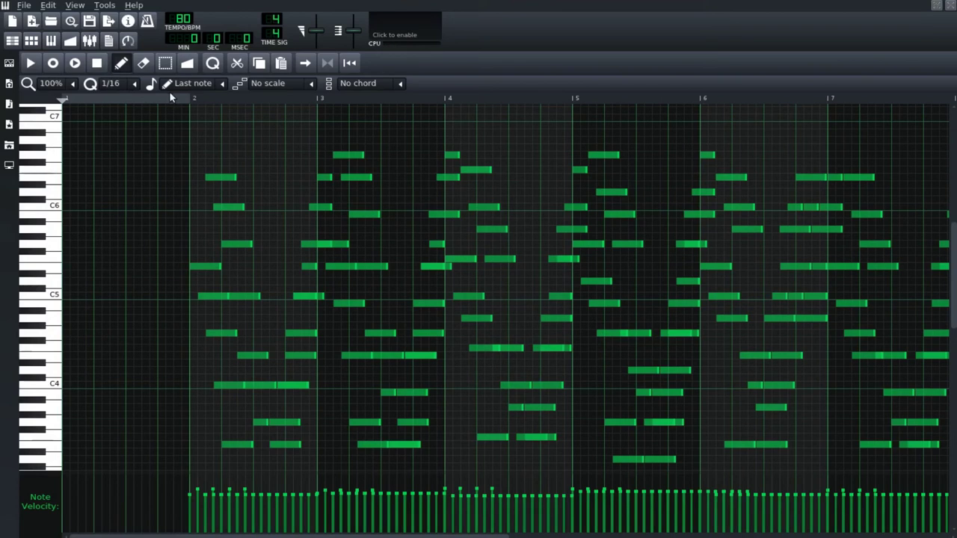
left_click(30, 64)
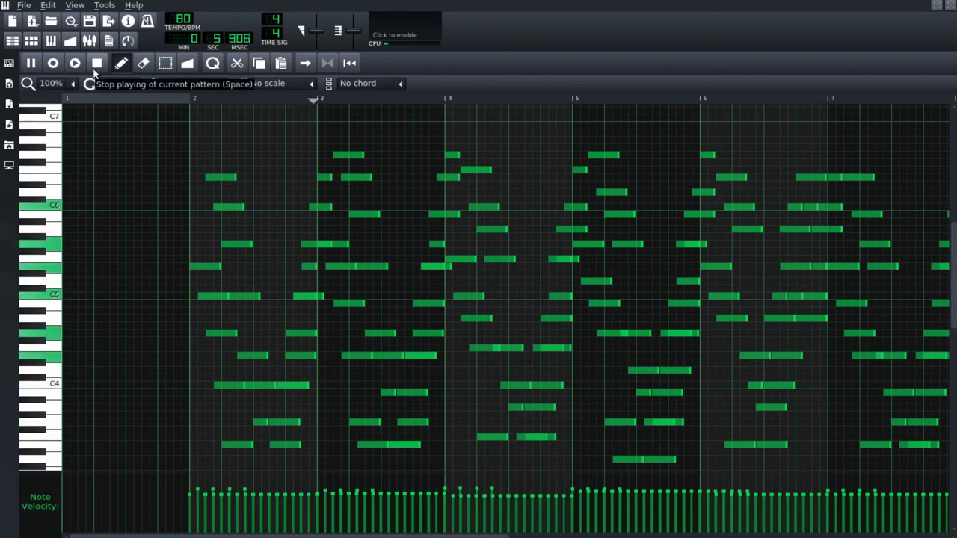
left_click(96, 65)
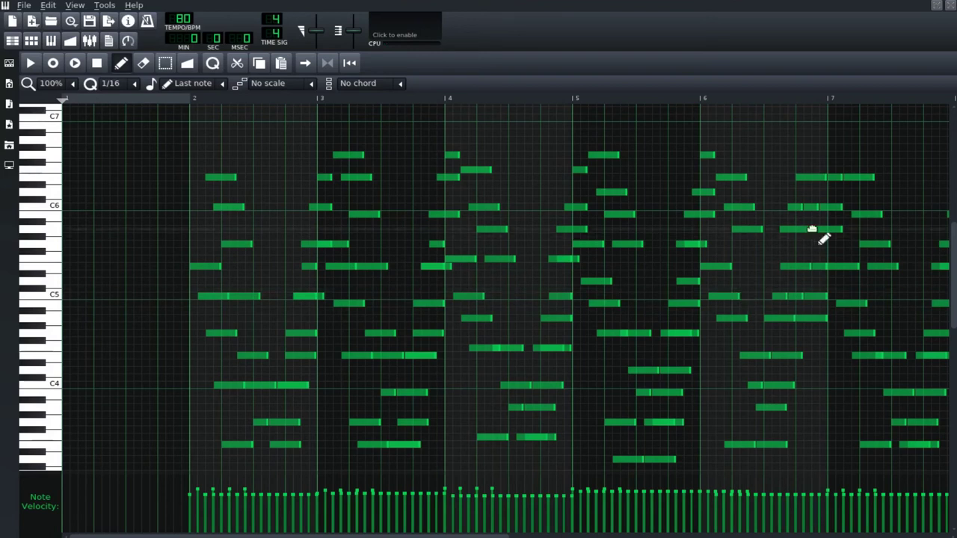
left_click(950, 6)
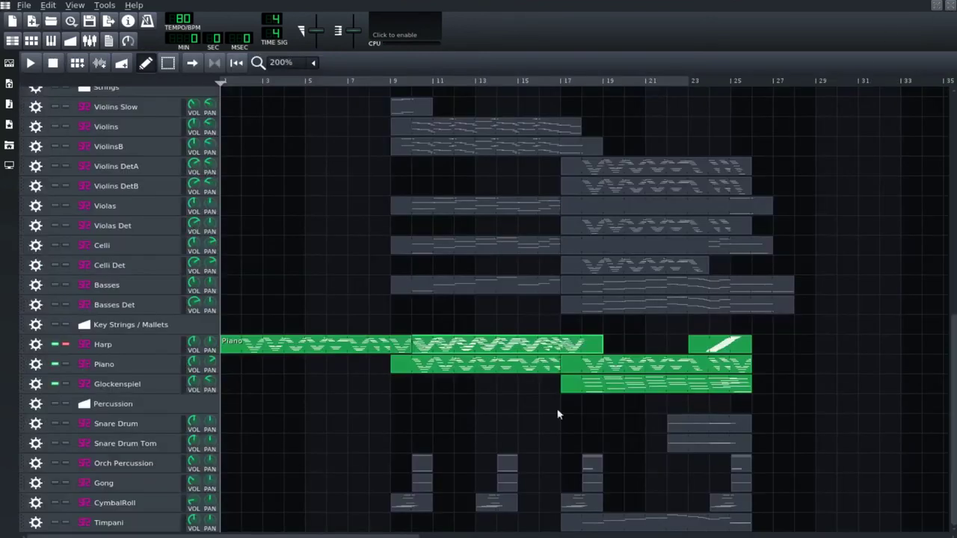
- Turn off the Harp solo and open the last Harp clip, starting at bar 23, in the piano roll
left_click(67, 346)
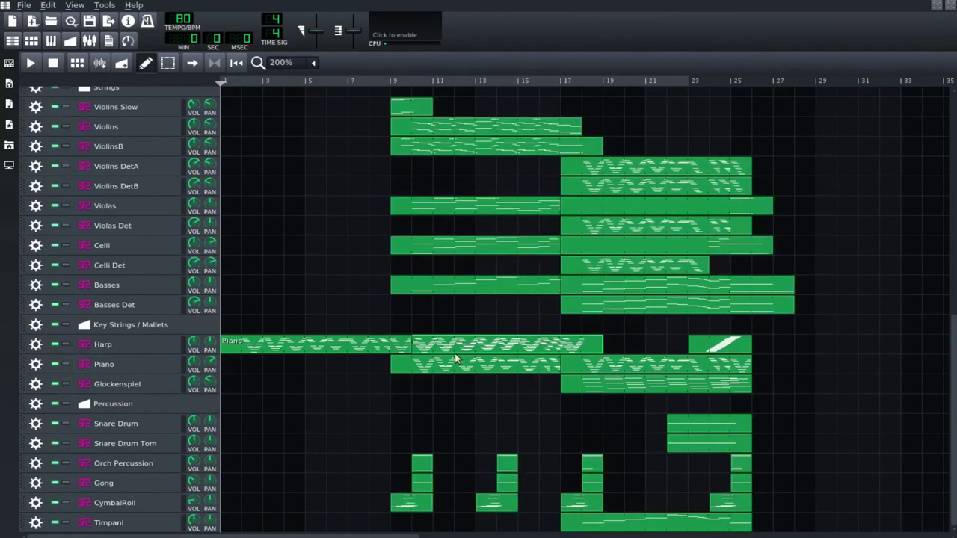
double_click(715, 346)
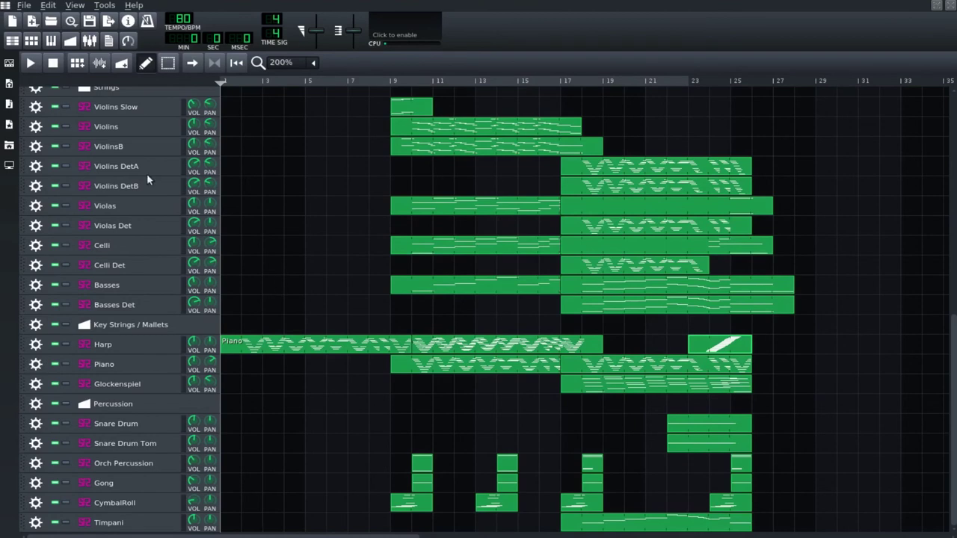
- Isolate the string section by soloing Violins Slow and unmuting every string track from Violins through Basses Det
scroll(212, 166, "up", 2)
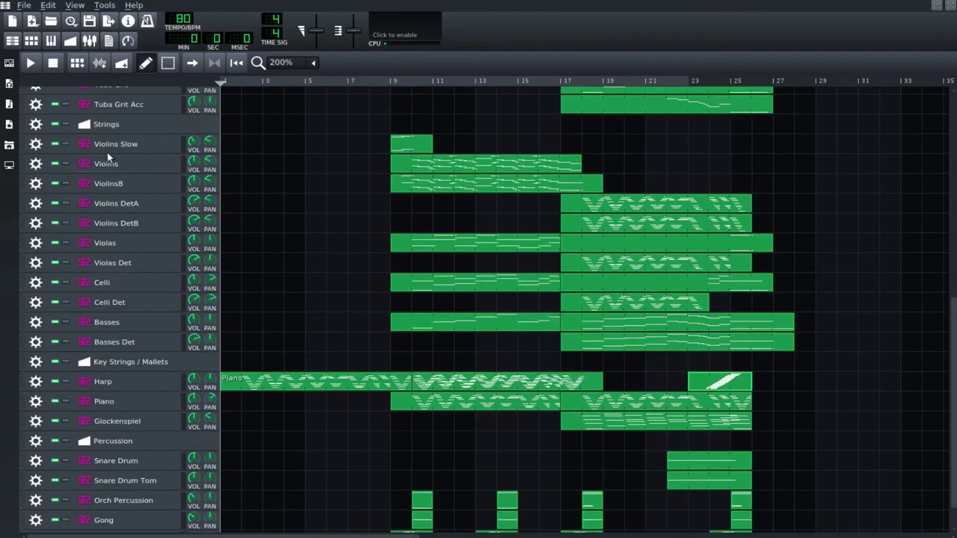
left_click(66, 145)
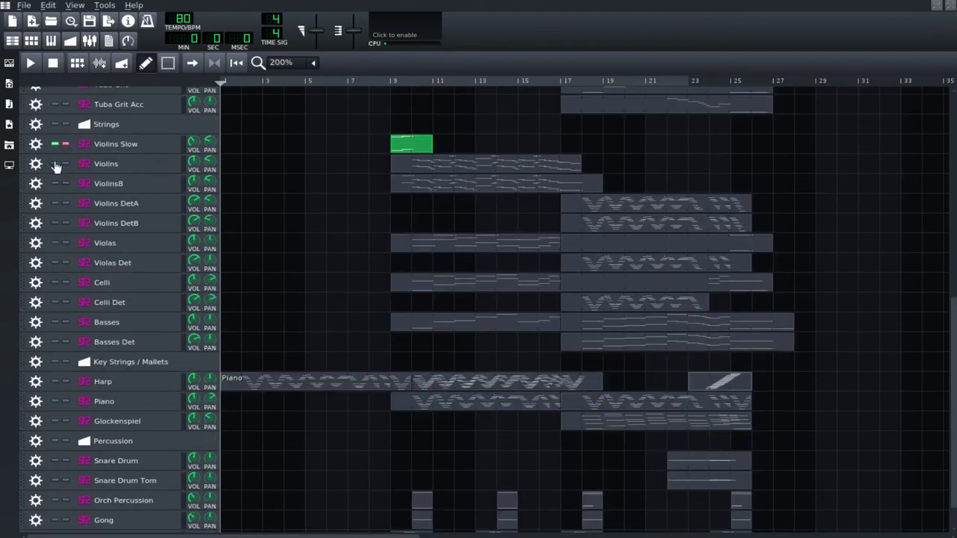
left_click(54, 164)
left_click(55, 183)
left_click(55, 203)
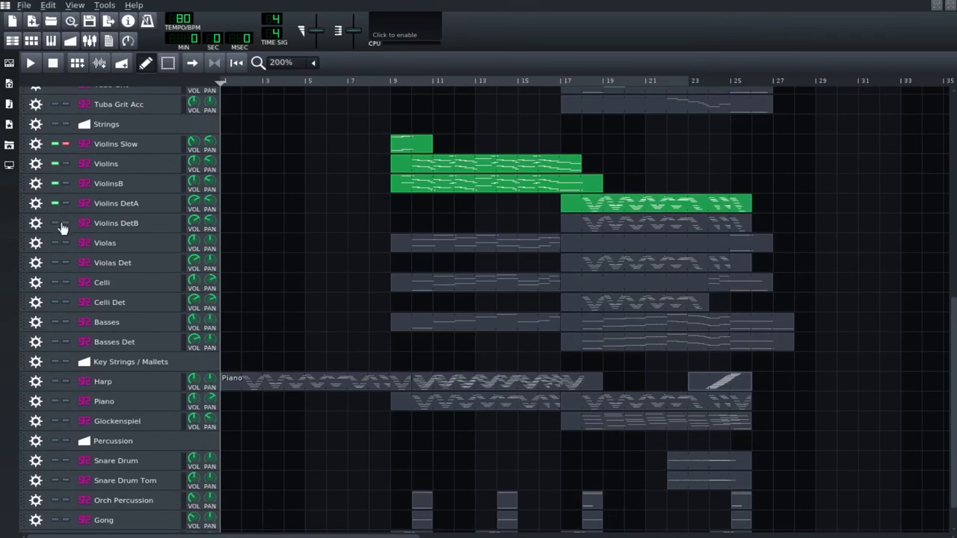
left_click(55, 222)
left_click(55, 243)
left_click(55, 262)
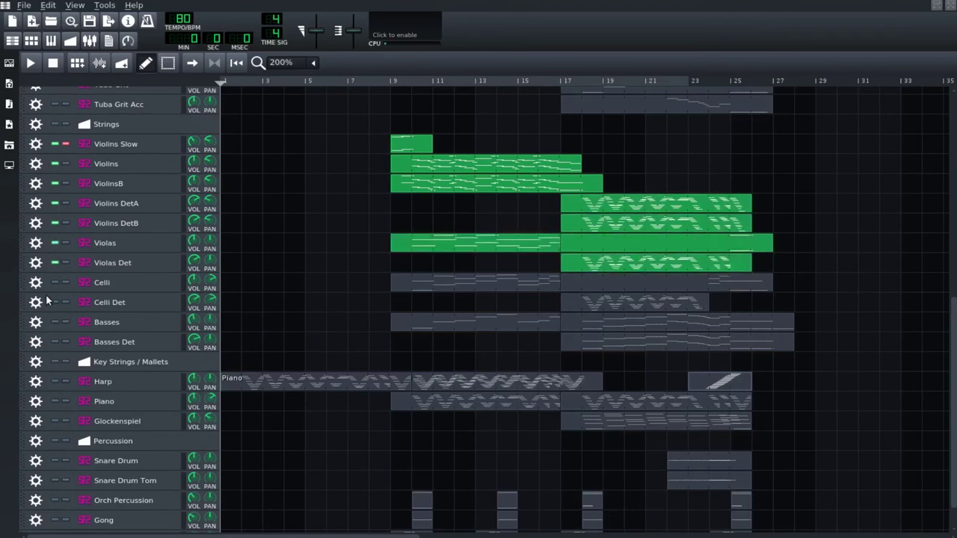
left_click(55, 283)
left_click(54, 302)
left_click(54, 322)
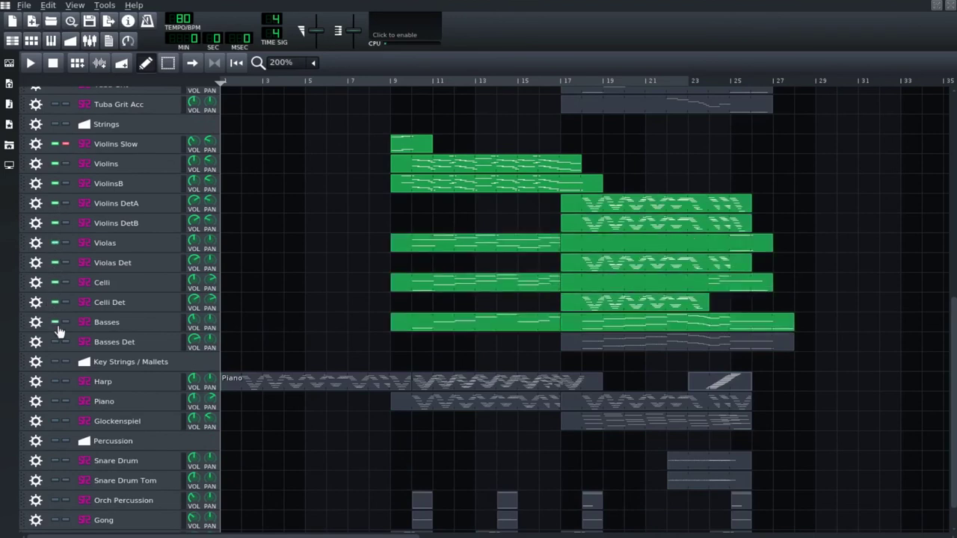
left_click(55, 342)
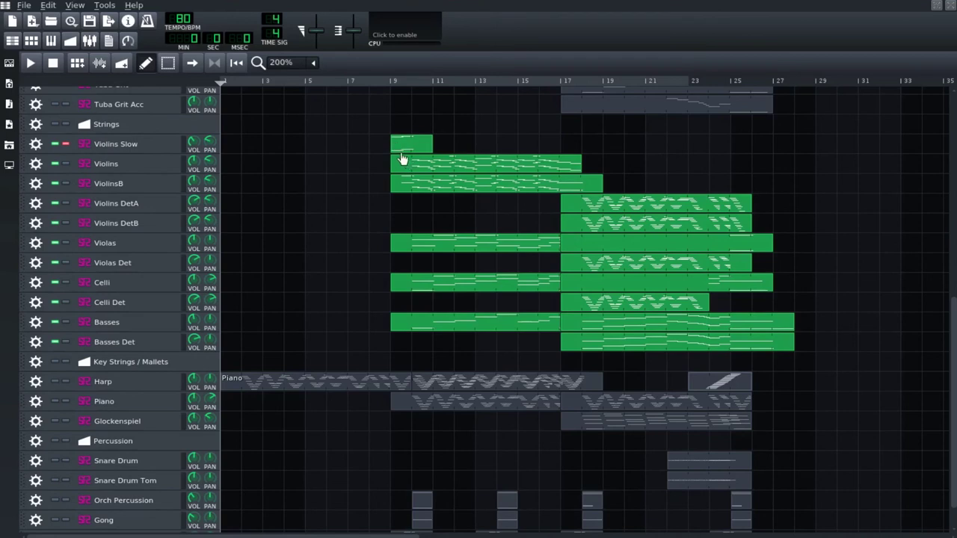
- Check the instrument settings of ViolinsB, then play the isolated strings from bar 9 to the end and stop
left_click(160, 184)
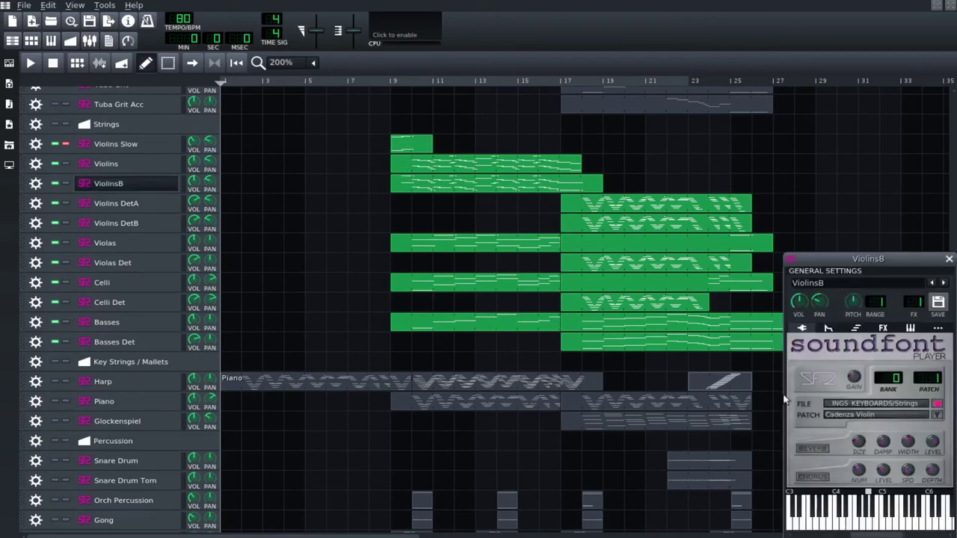
left_click(947, 260)
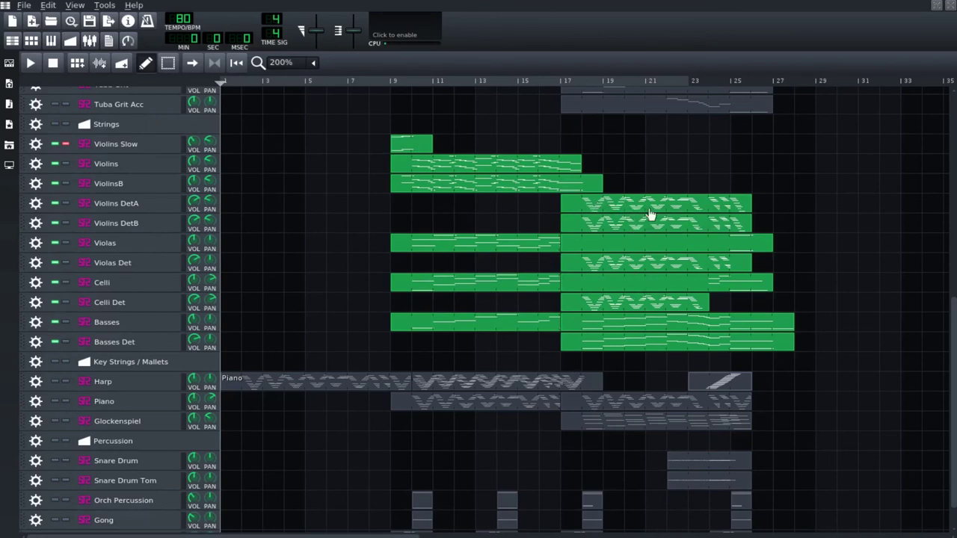
left_click(386, 78)
left_click(31, 62)
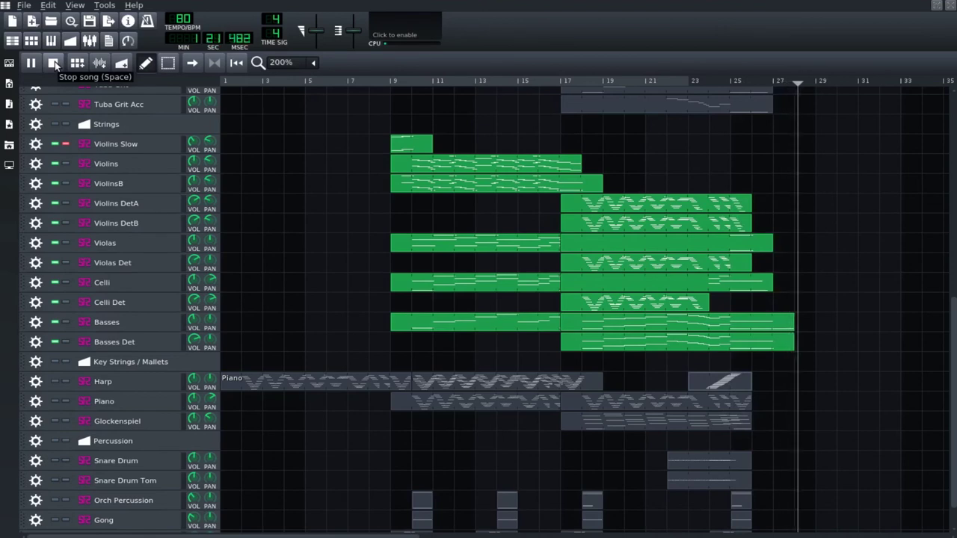
left_click(53, 62)
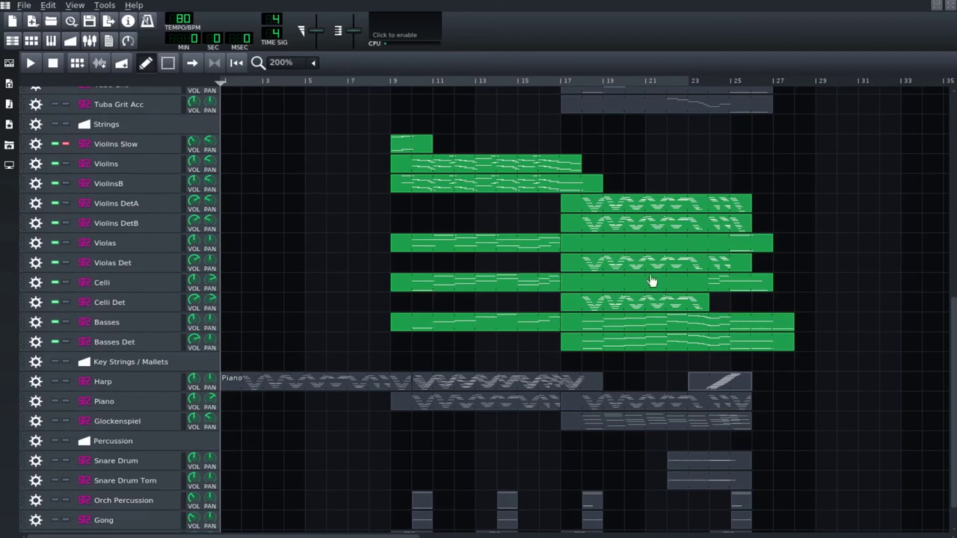
- Open the Violins clip in the piano roll and audition the octave-doubled closing notes in bar 9
scroll(685, 167, "up", 2)
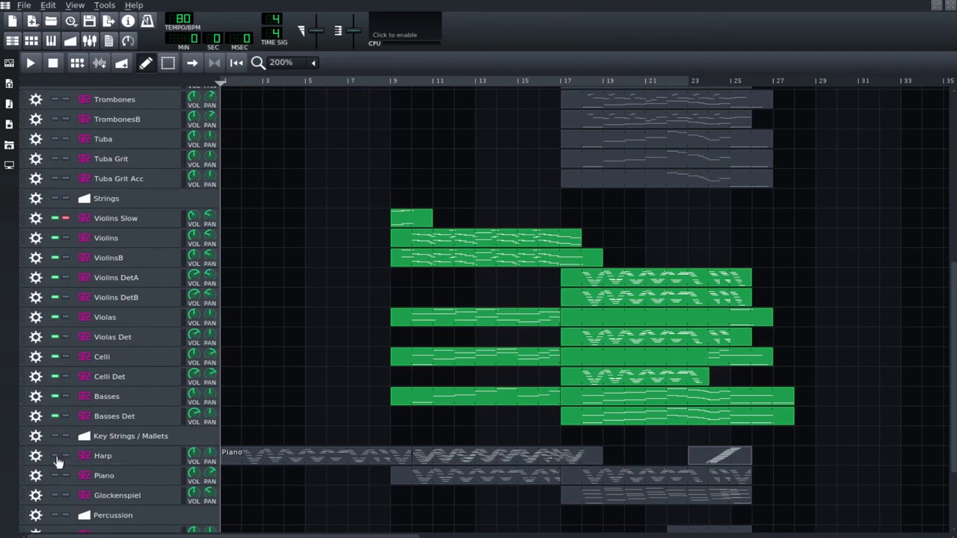
double_click(541, 242)
left_click_drag(338, 536, 529, 537)
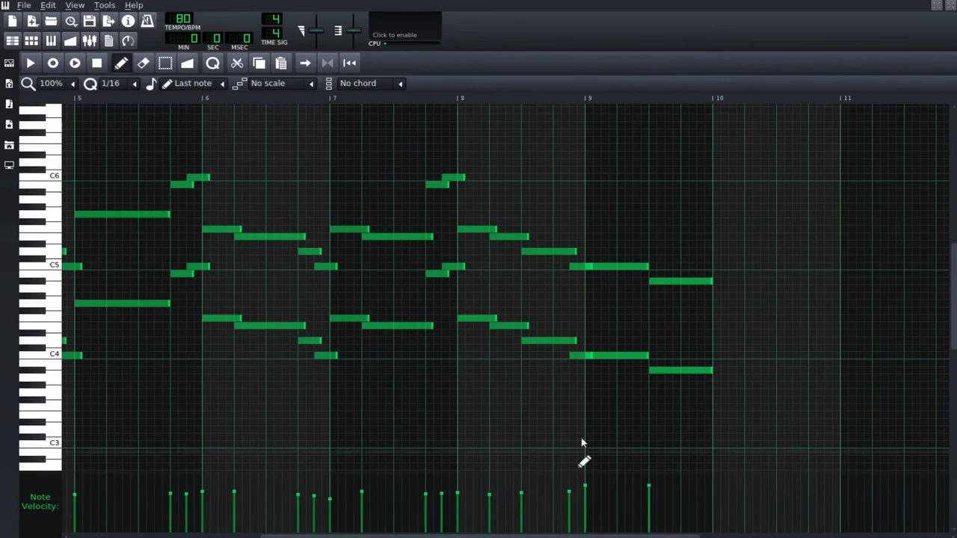
left_click(661, 282)
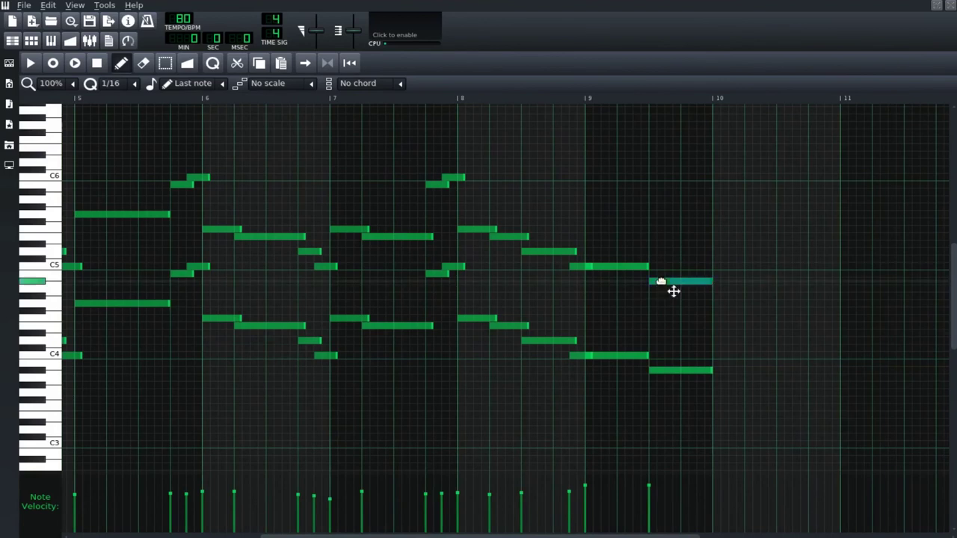
left_click(662, 370)
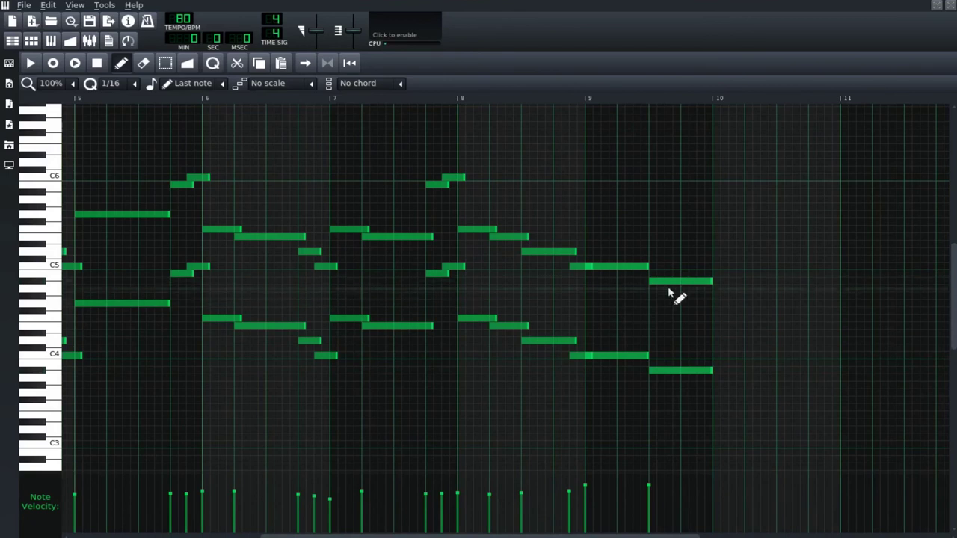
left_click(628, 267)
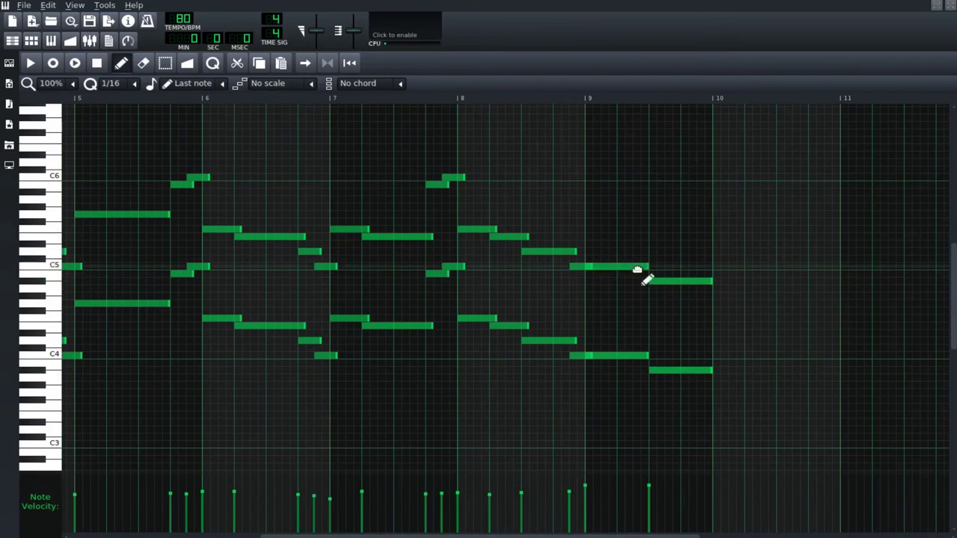
left_click(675, 281)
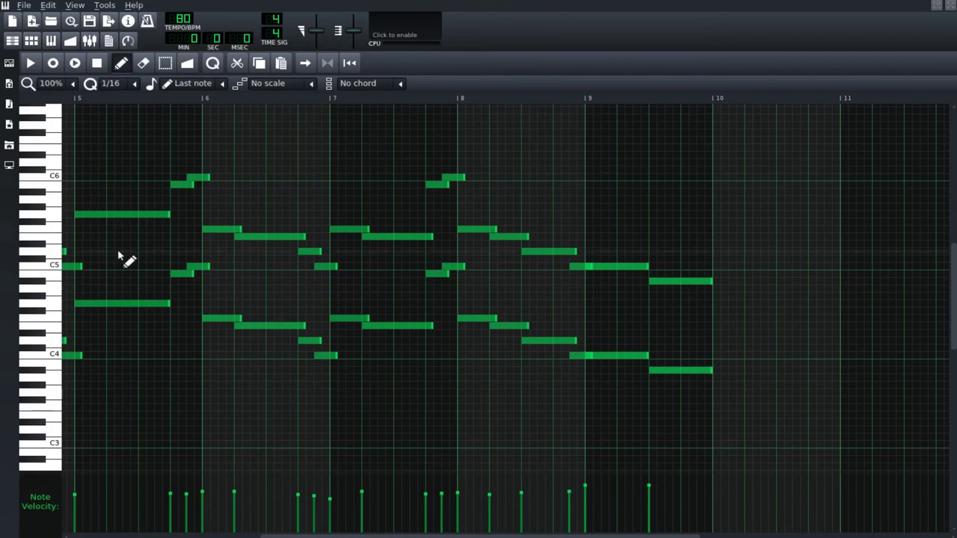
- Sound individual keys between C5 and C6 on the piano roll keyboard, then return to the song
left_click(52, 268)
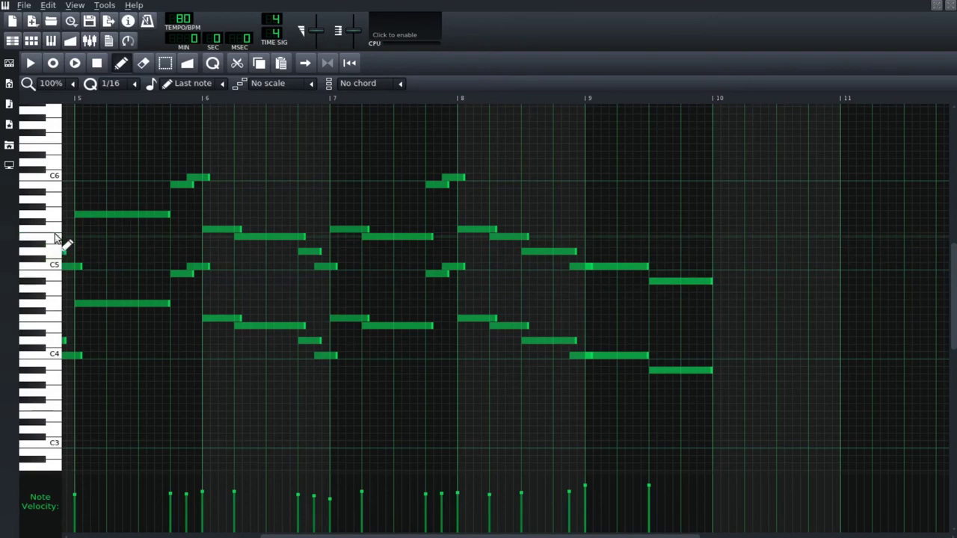
left_click(55, 213)
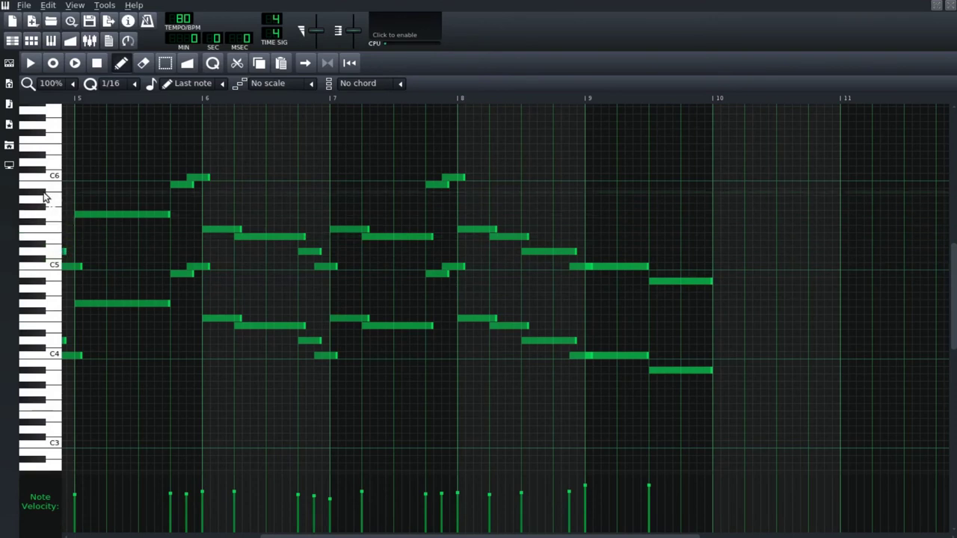
left_click(43, 196)
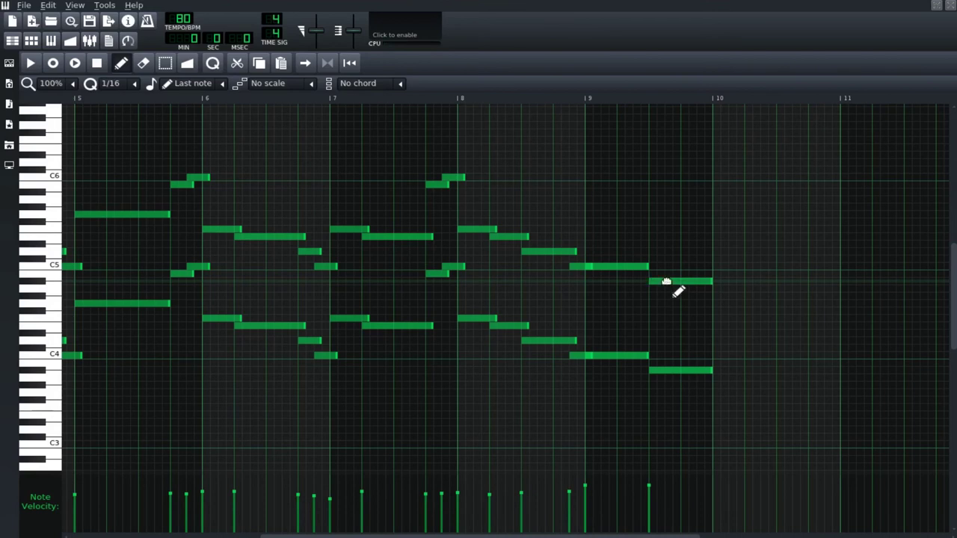
left_click(951, 5)
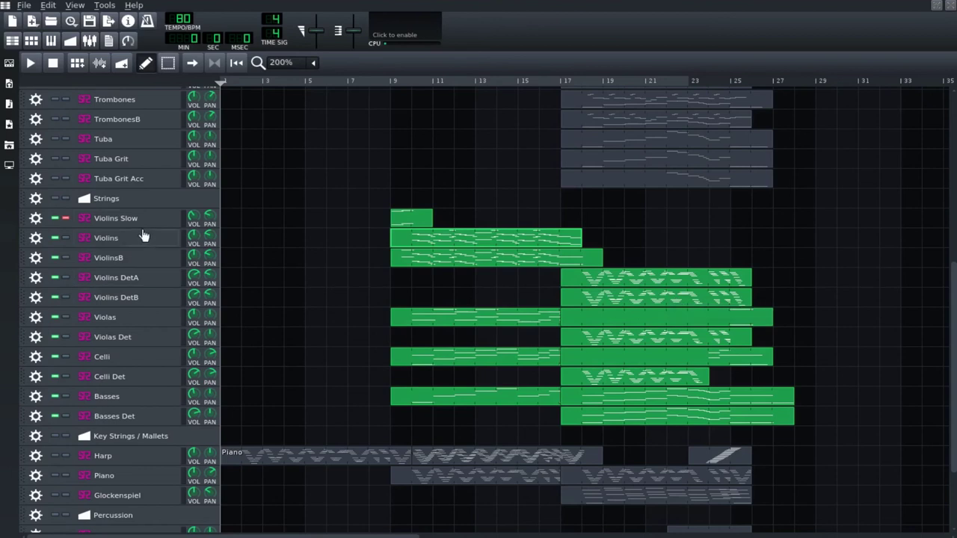
- Isolate the brass section by unsoloing Violins Slow, soloing Horns, and unmuting every brass track from Horns Art through Tuba Grit Acc
left_click(65, 218)
scroll(474, 265, "up", 5)
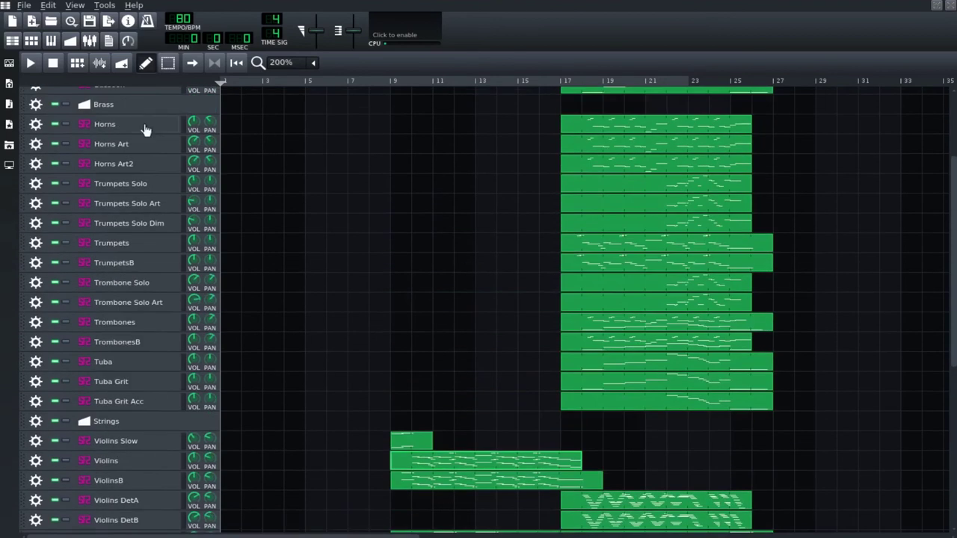
left_click(65, 124)
left_click(54, 143)
left_click(55, 164)
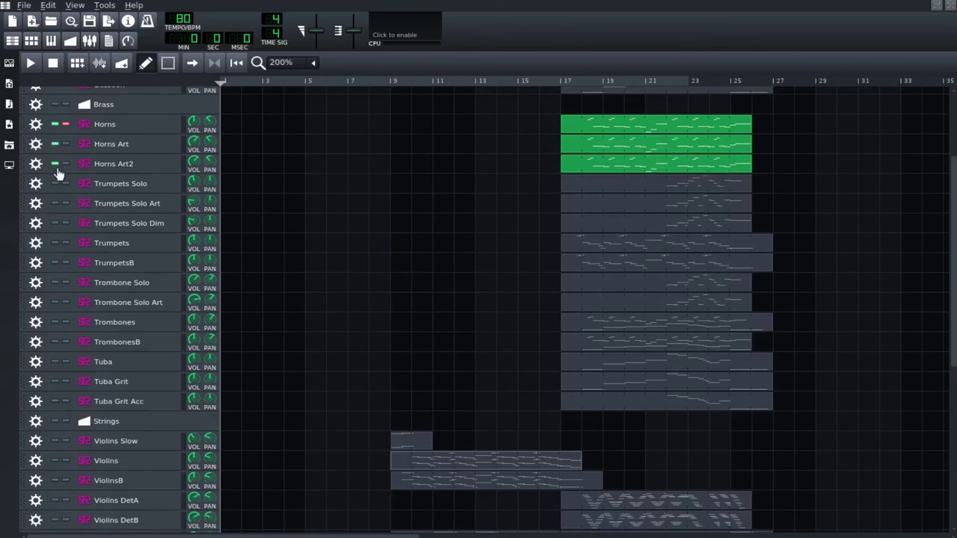
left_click(55, 183)
left_click(54, 203)
left_click(54, 223)
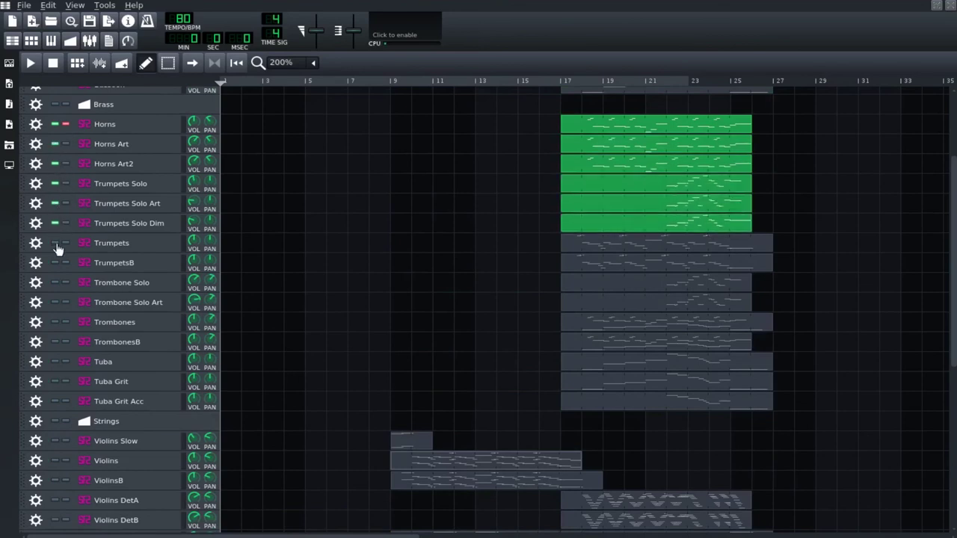
left_click(55, 243)
left_click(55, 262)
left_click(55, 282)
left_click(54, 302)
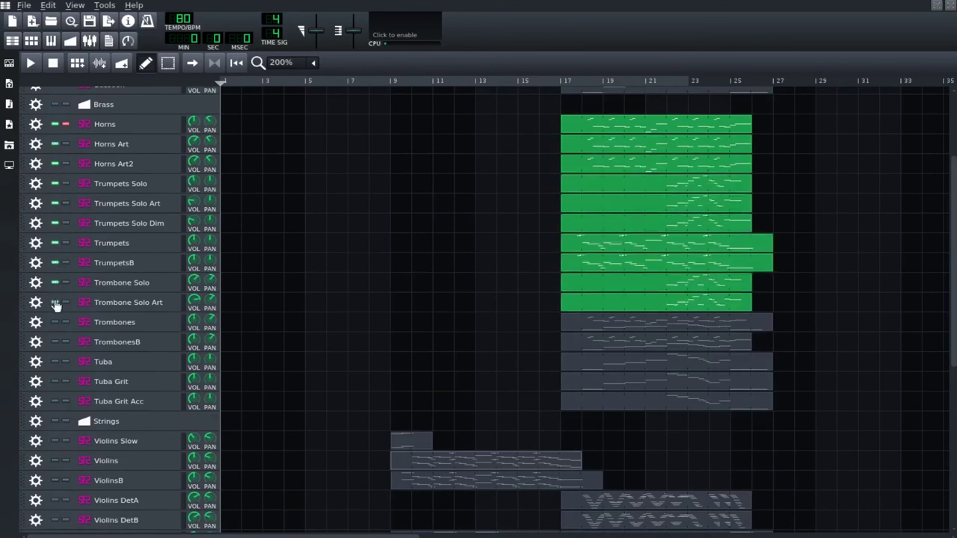
left_click(55, 323)
left_click(54, 341)
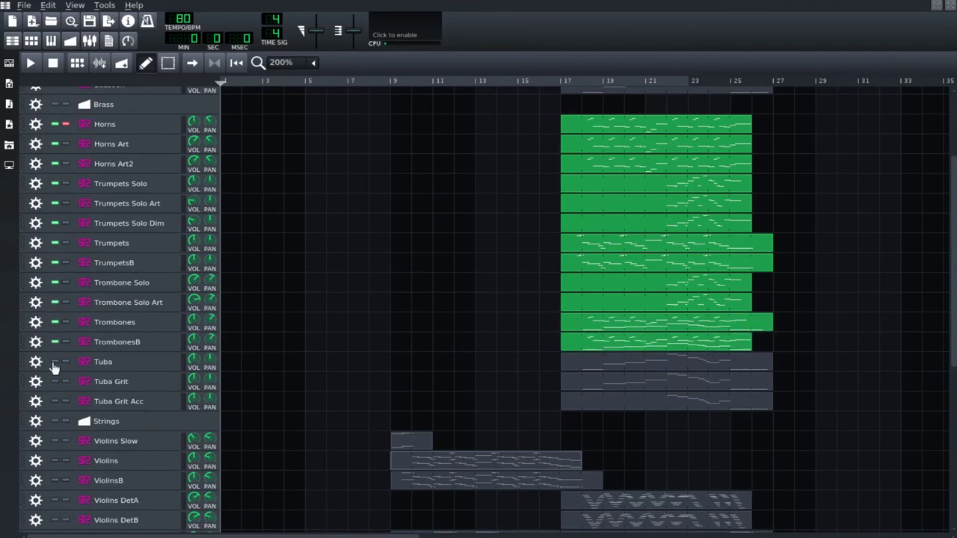
left_click(55, 362)
left_click(55, 381)
left_click(55, 401)
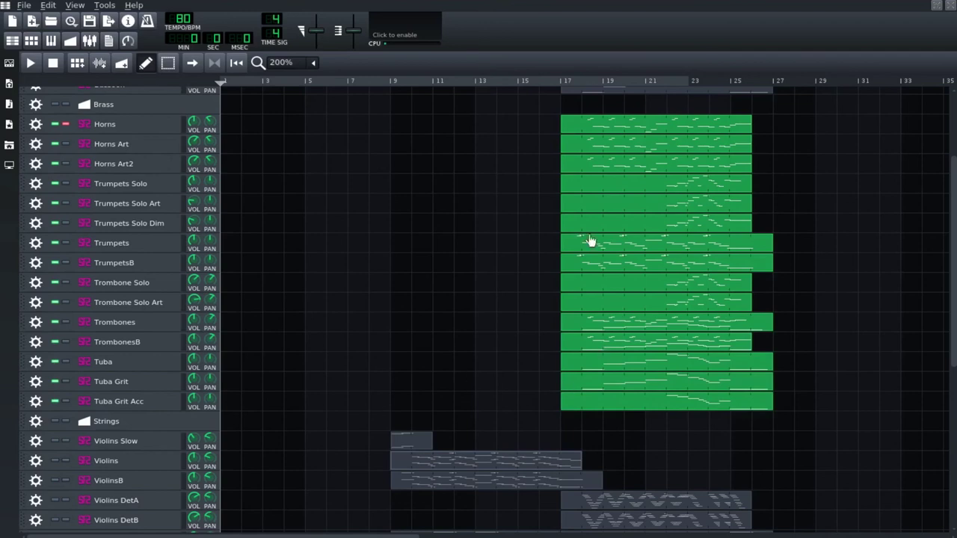
- Play the isolated brass section from just before bar 17 through the end of its clips, and stop
left_click(556, 79)
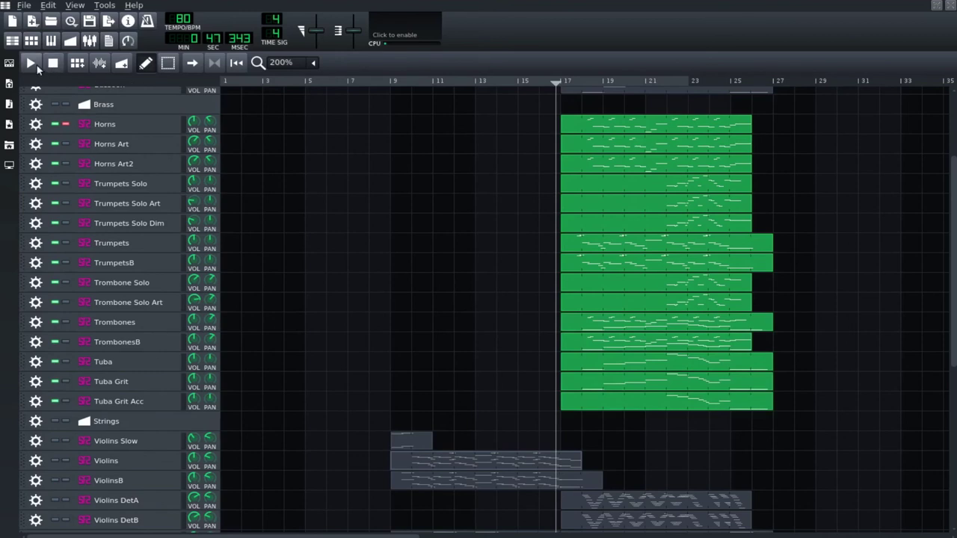
left_click(35, 65)
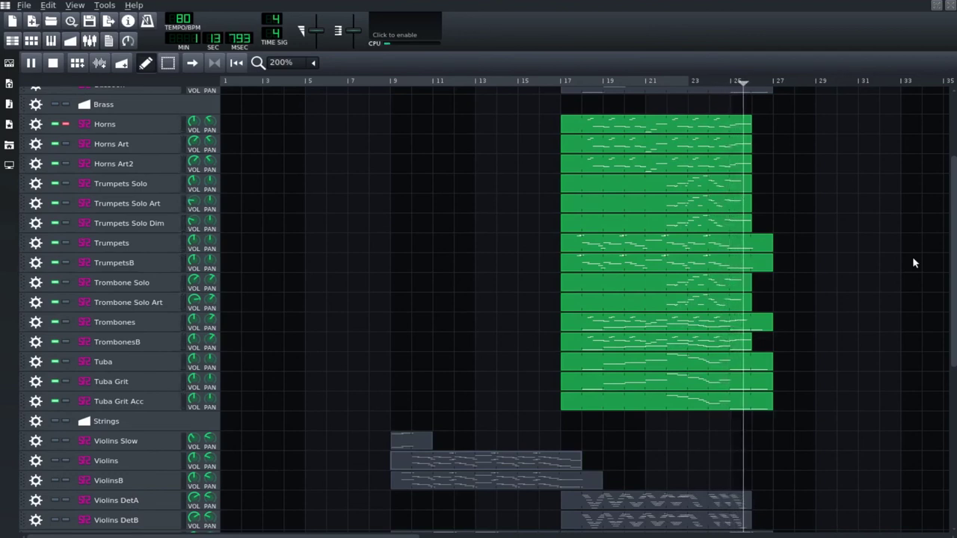
left_click(55, 66)
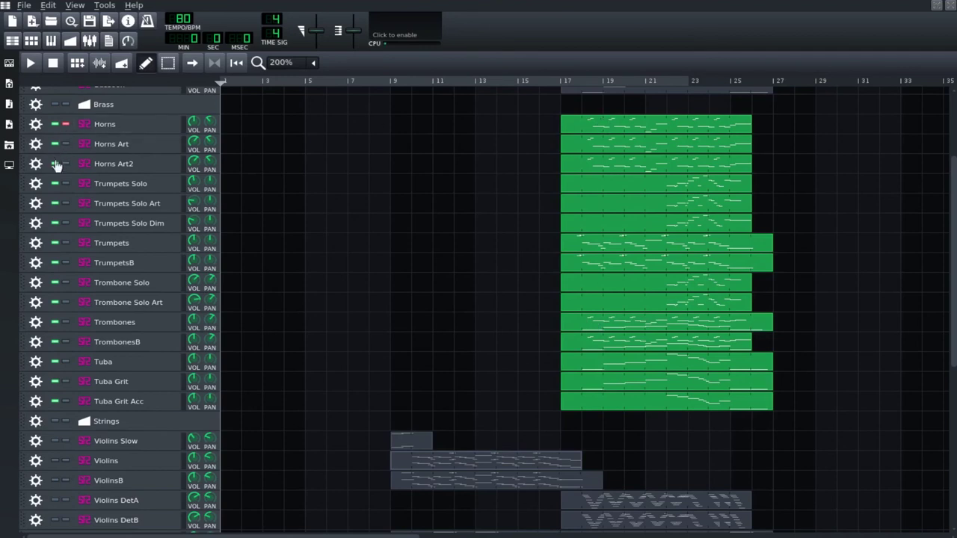
- Mute all brass tracks from Trumpets Solo through Tuba Grit Acc, leaving only the three horn tracks active
left_click(55, 183)
left_click(54, 204)
left_click(55, 222)
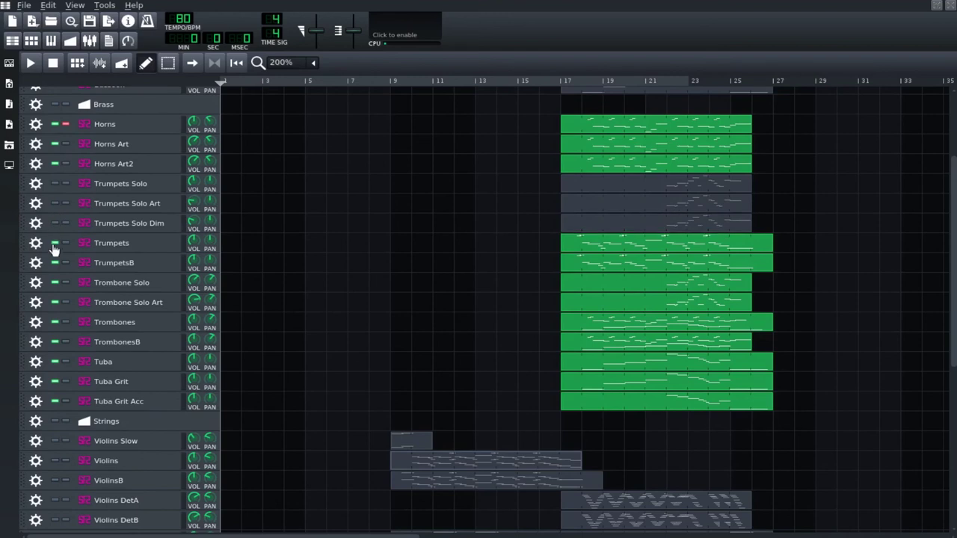
left_click(55, 243)
left_click(54, 263)
left_click(55, 283)
left_click(54, 302)
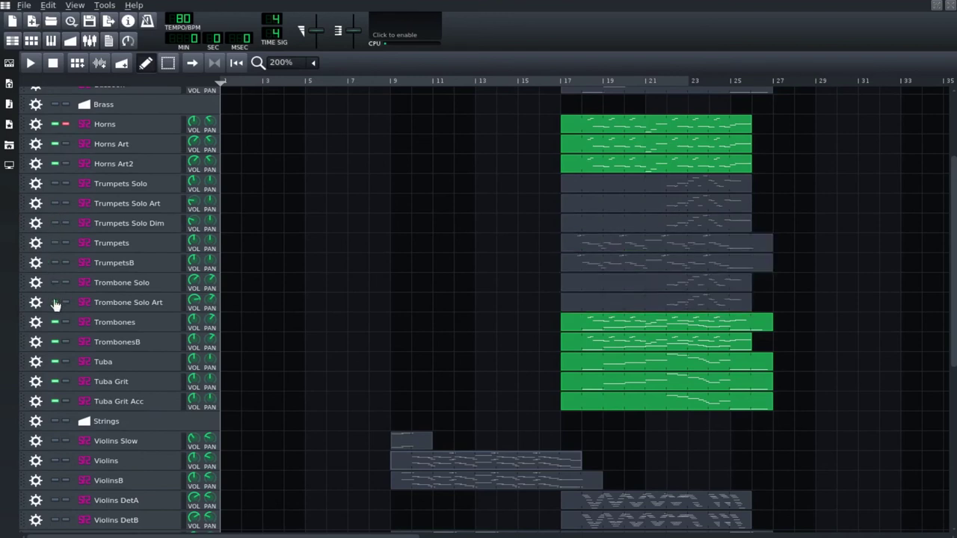
left_click(54, 322)
left_click(55, 342)
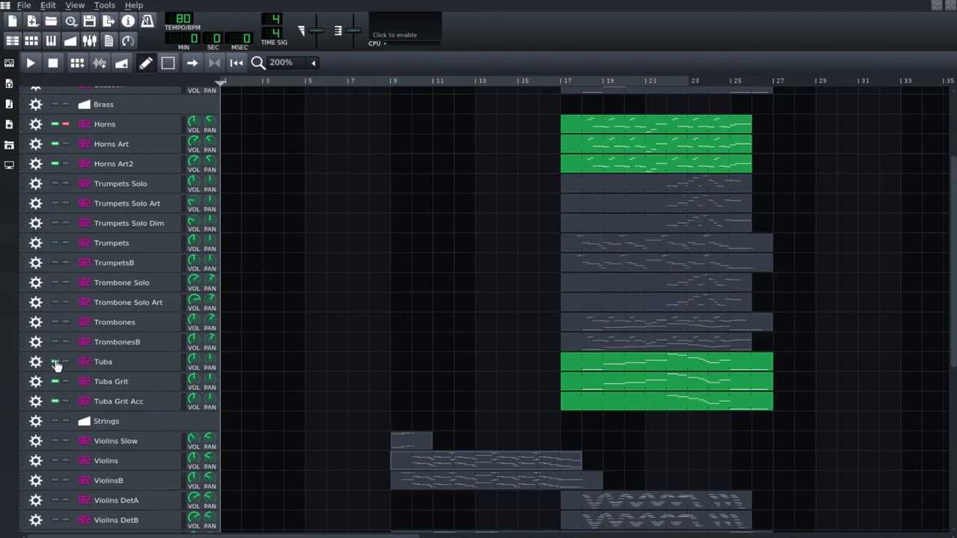
left_click(54, 362)
left_click(55, 381)
left_click(55, 402)
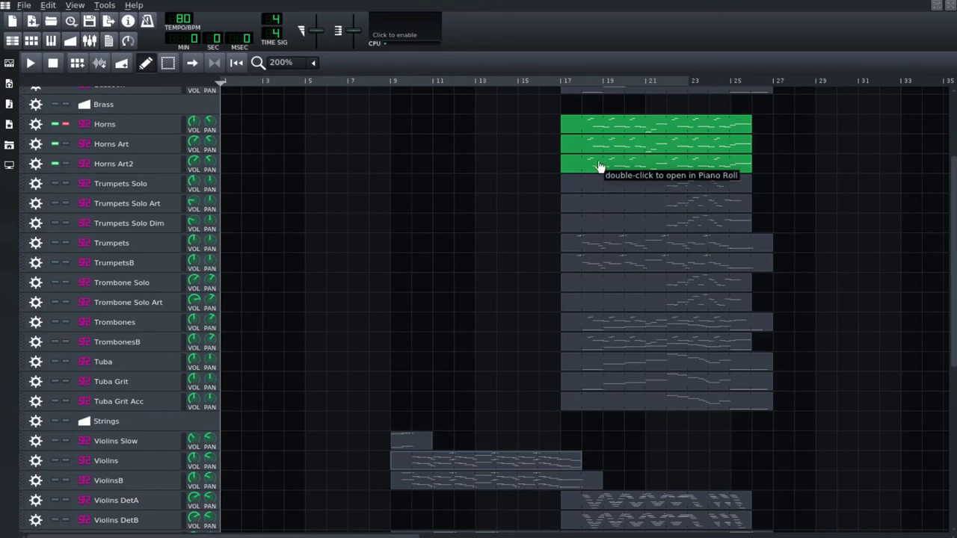
- Unmute Trumpets and TrumpetsB, play them with the horns from the middle of bar 17, and stop
left_click(573, 80)
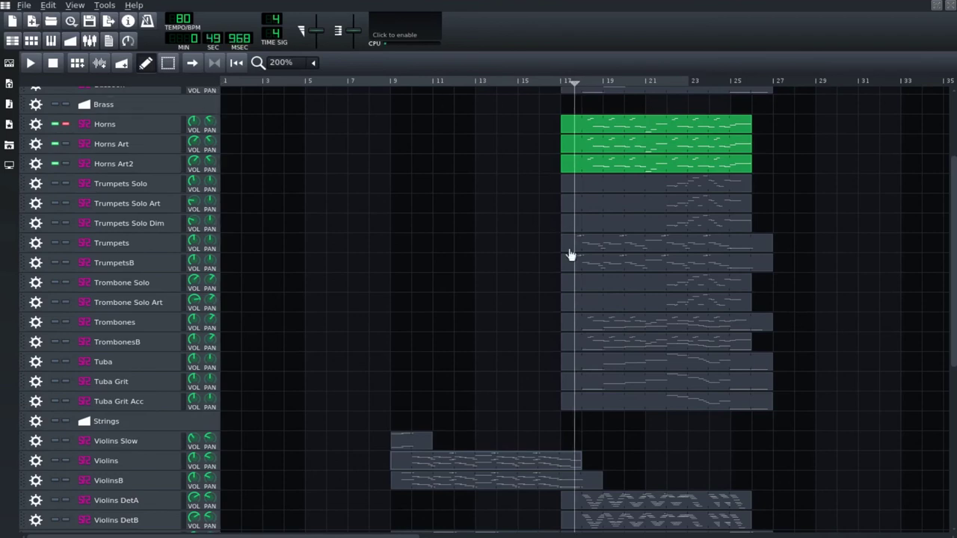
left_click(56, 244)
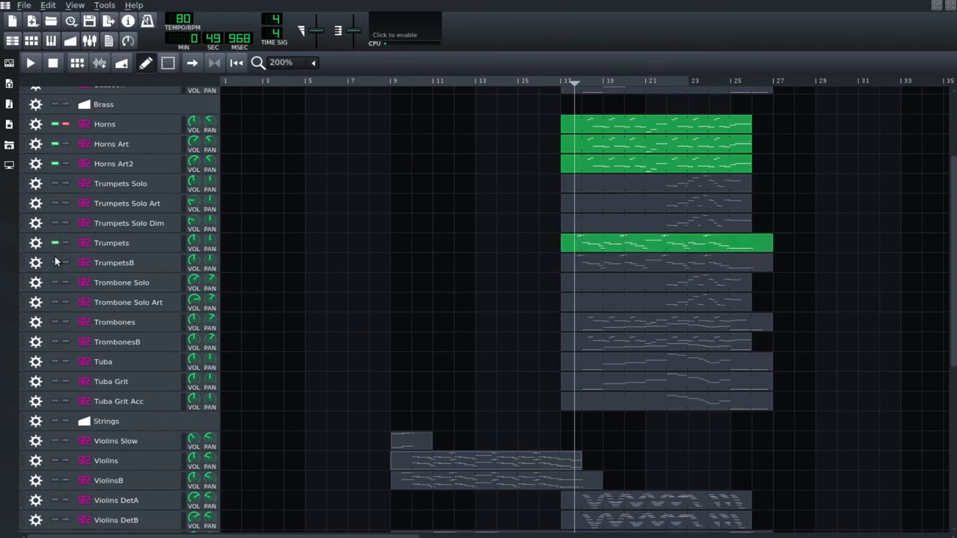
left_click(56, 263)
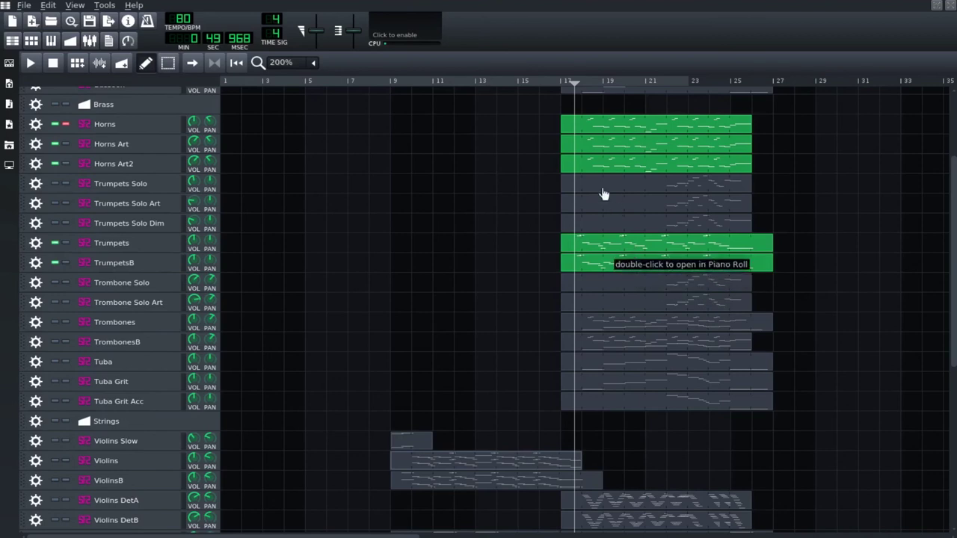
left_click(31, 62)
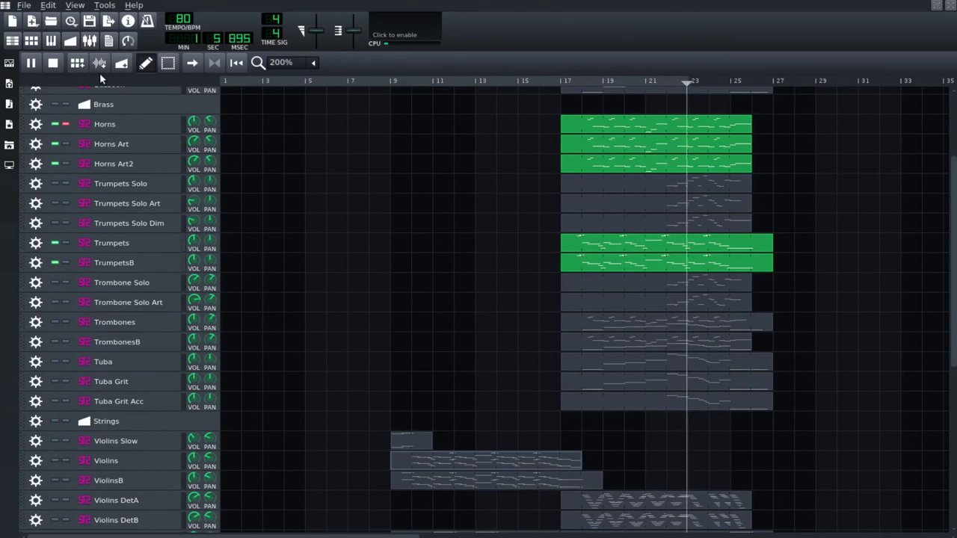
left_click(53, 63)
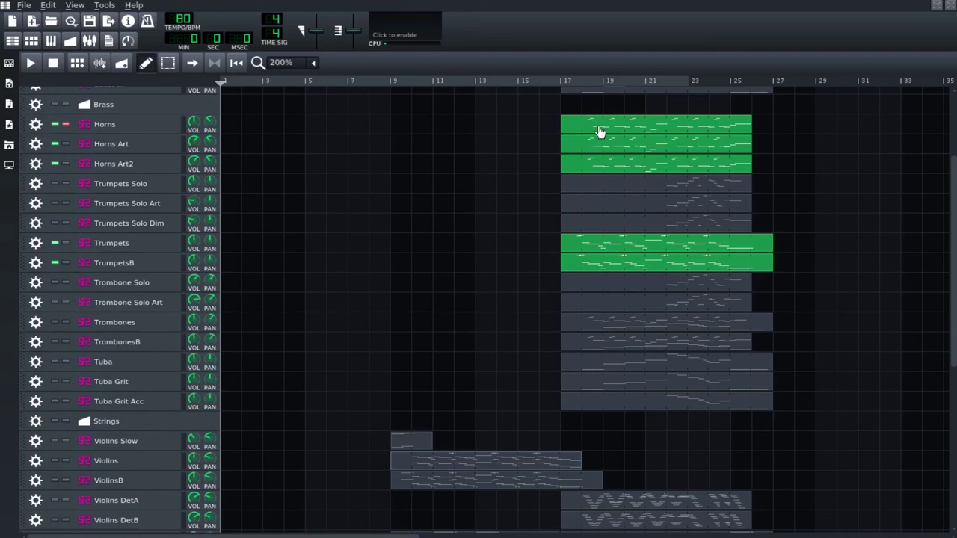
- Open the Horns clip in the piano roll and play its closing notes from just before bar 9
double_click(734, 125)
left_click_drag(387, 536, 607, 537)
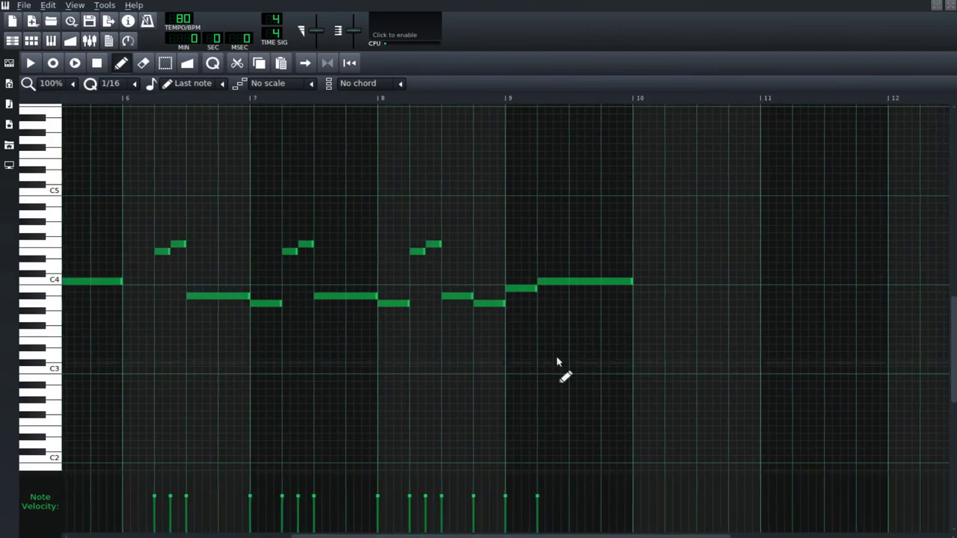
left_click(519, 289)
left_click(520, 289)
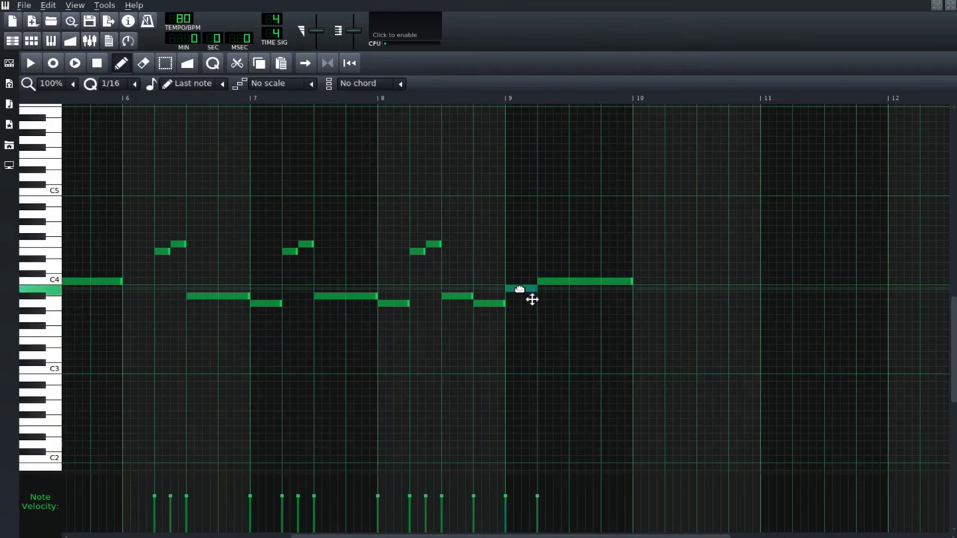
left_click(500, 97)
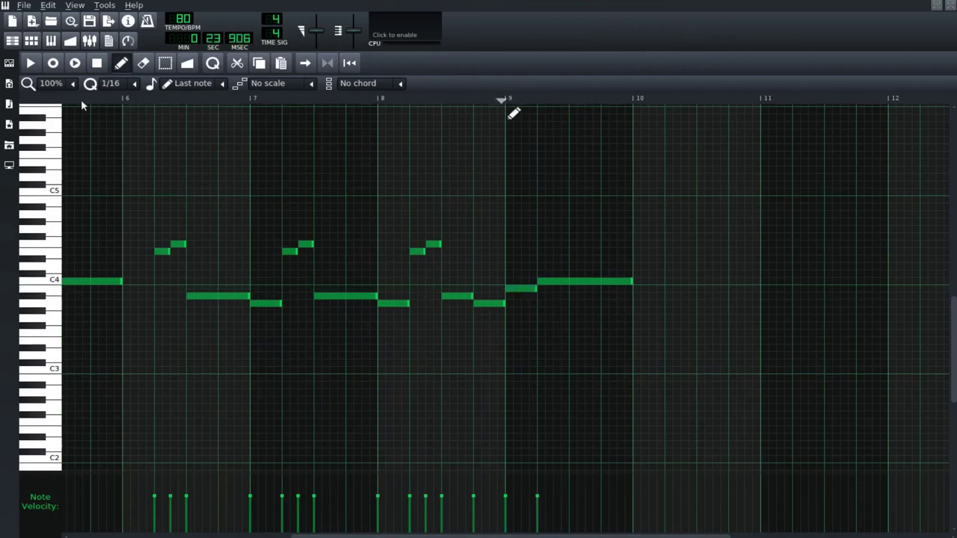
left_click(31, 63)
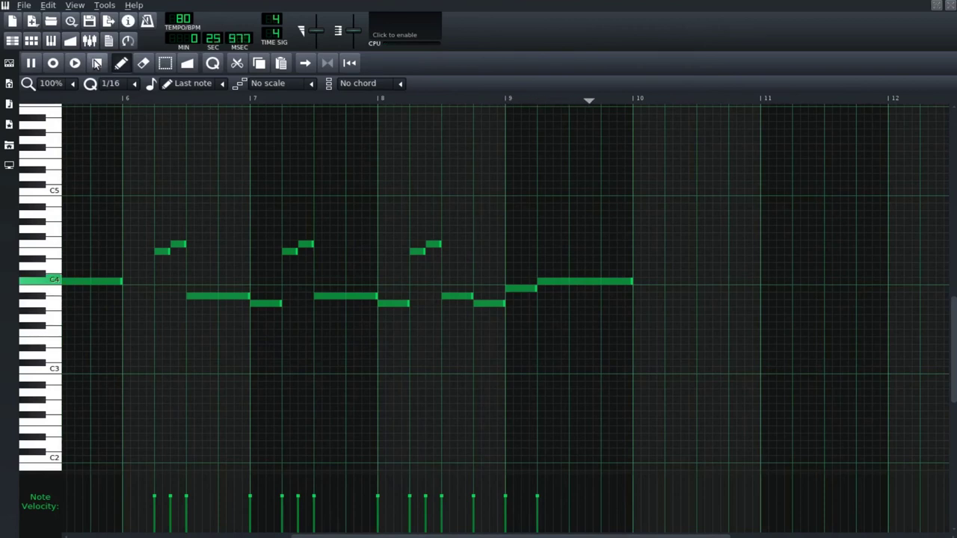
left_click(97, 63)
- Examine the final horn notes around bars 8 and 9 in the piano roll, and return to the song
left_click_drag(432, 536, 643, 526)
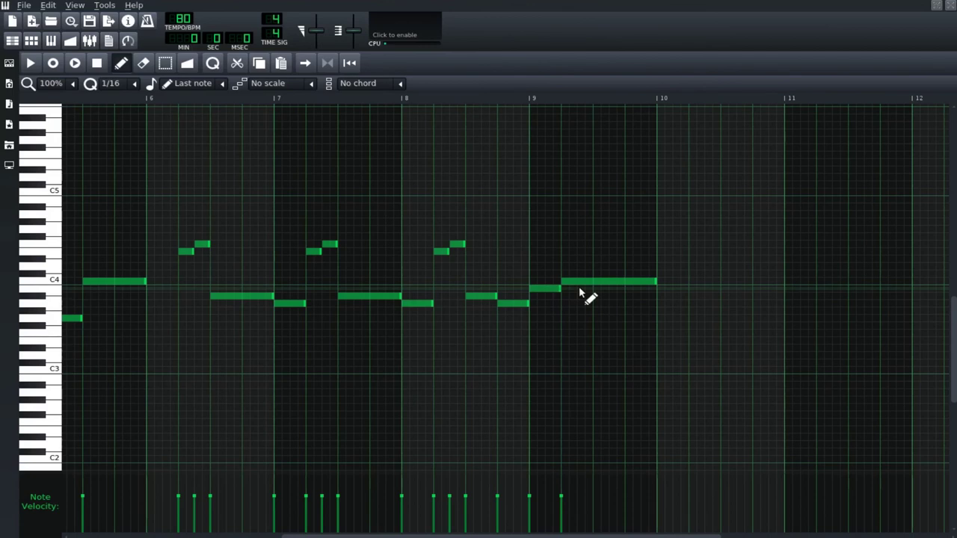
left_click(486, 305)
left_click(561, 301)
left_click(588, 293)
left_click(590, 292)
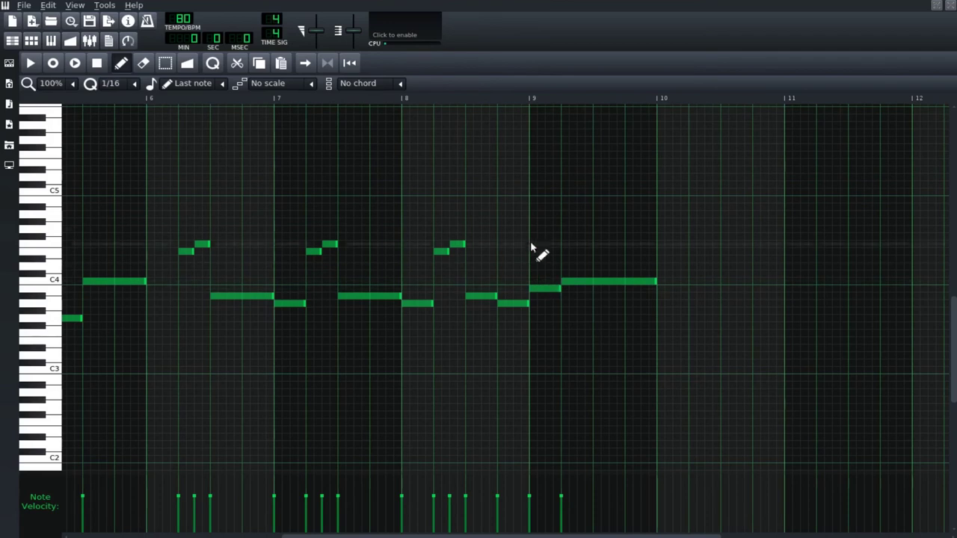
left_click(951, 6)
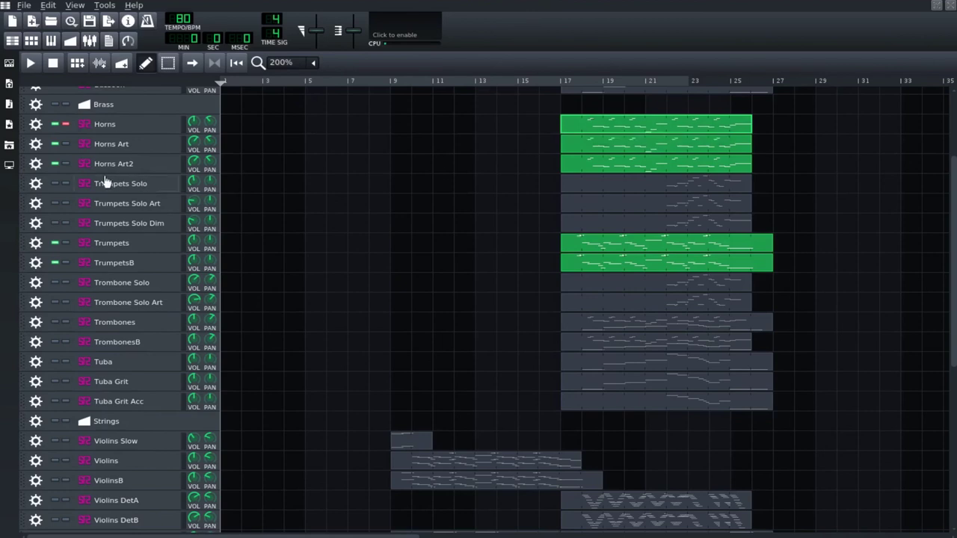
- Unmute the three Trumpets Solo tracks and both Trombone Solo tracks, and play the result from bar 17 to bar 26
left_click(55, 183)
left_click(55, 203)
left_click(55, 224)
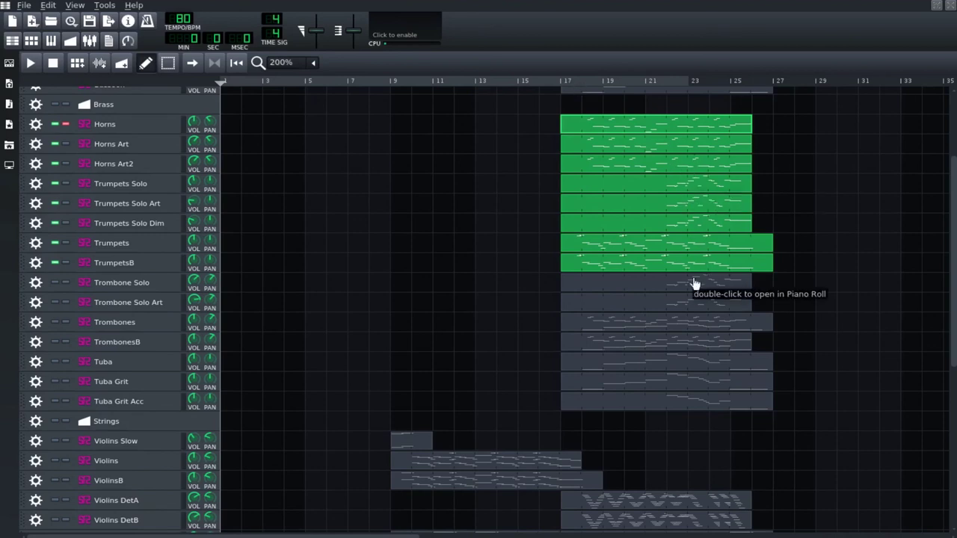
left_click(55, 282)
left_click(55, 302)
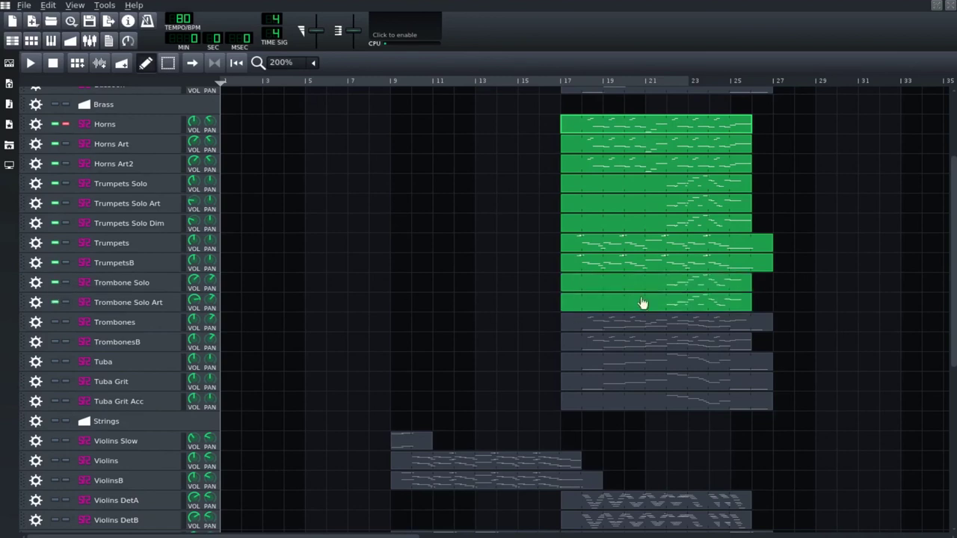
left_click(564, 82)
key("space")
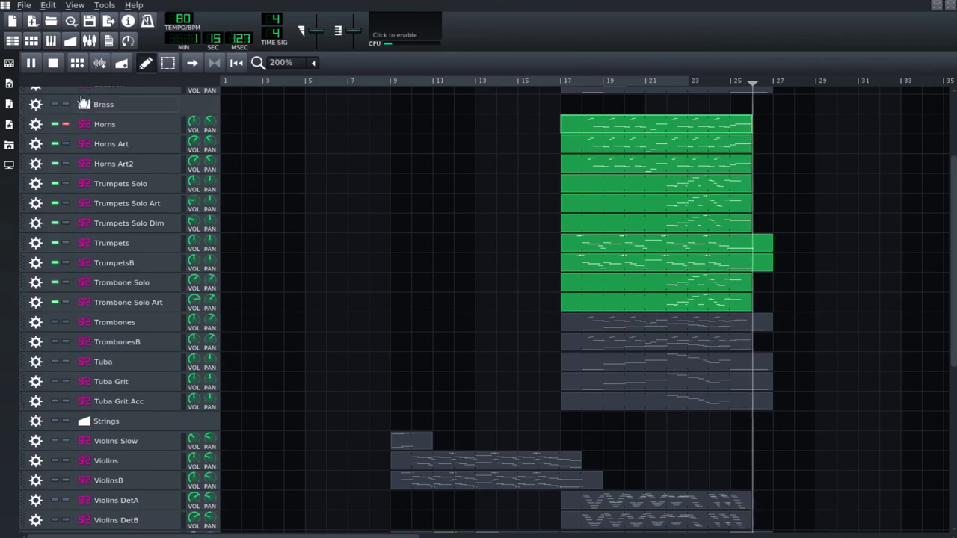
left_click(52, 62)
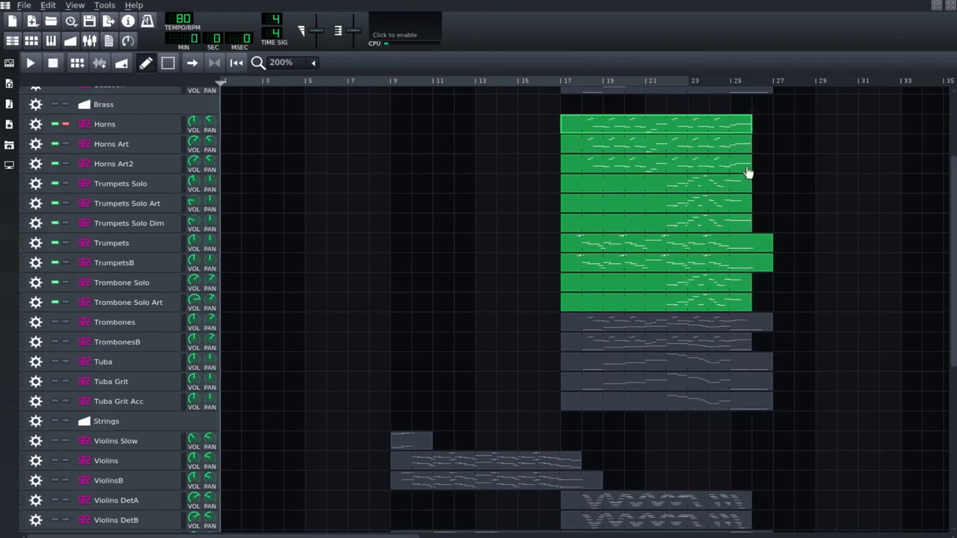
- Unmute Trombones, TrombonesB and all three tuba tracks, play the full brass from the middle of bar 21, and stop
left_click(56, 323)
left_click(54, 341)
left_click(56, 362)
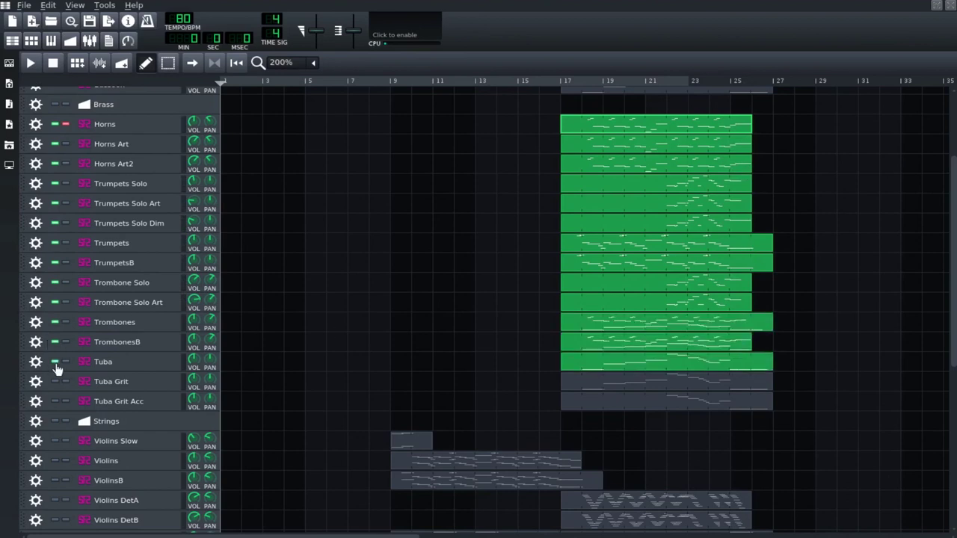
left_click(55, 382)
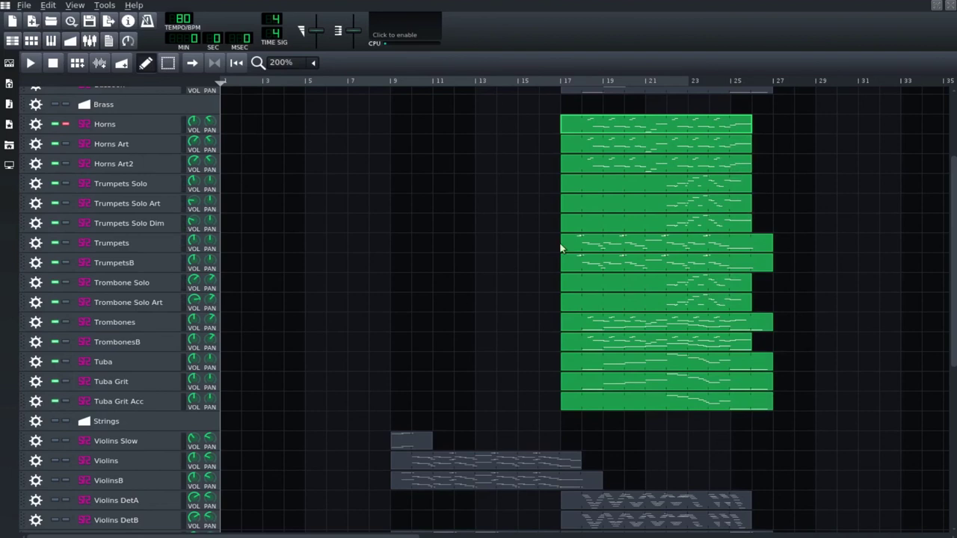
left_click(656, 84)
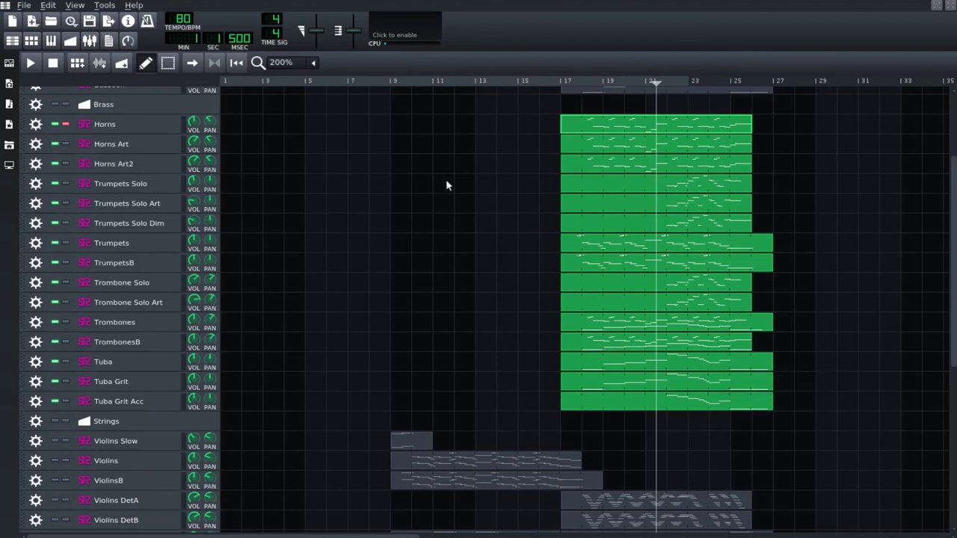
left_click(37, 59)
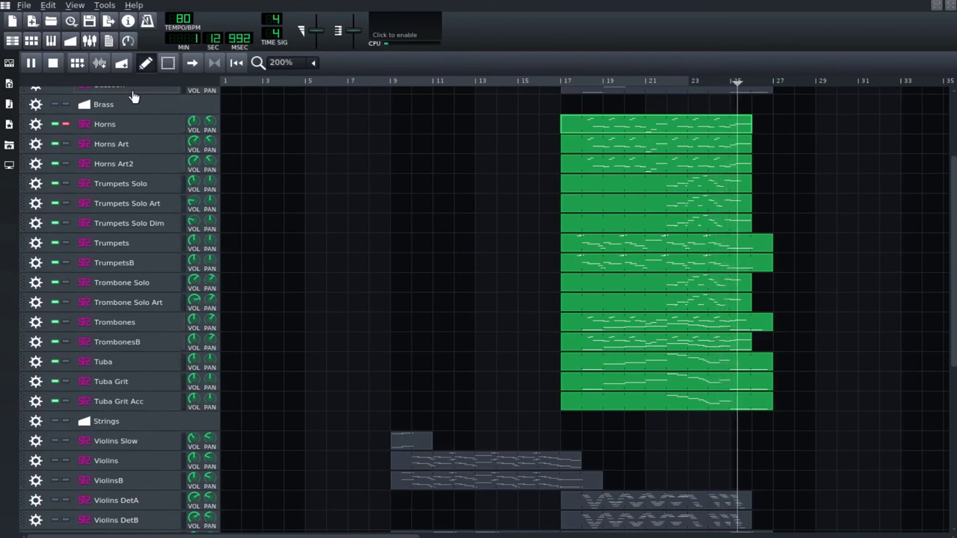
left_click(57, 63)
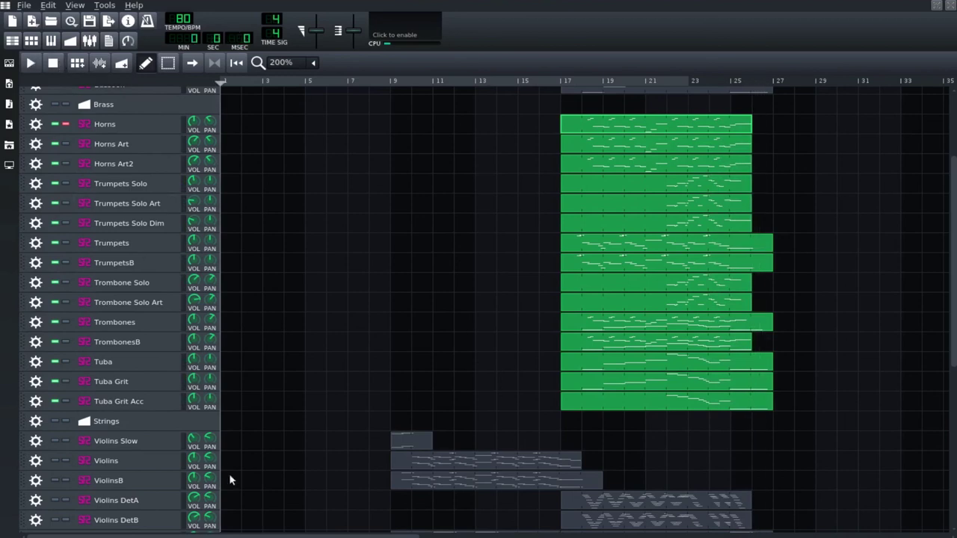
- Open the Tuba Grit instrument, check its soundfont patch and the low range of its keyboard, and close it
left_click(169, 383)
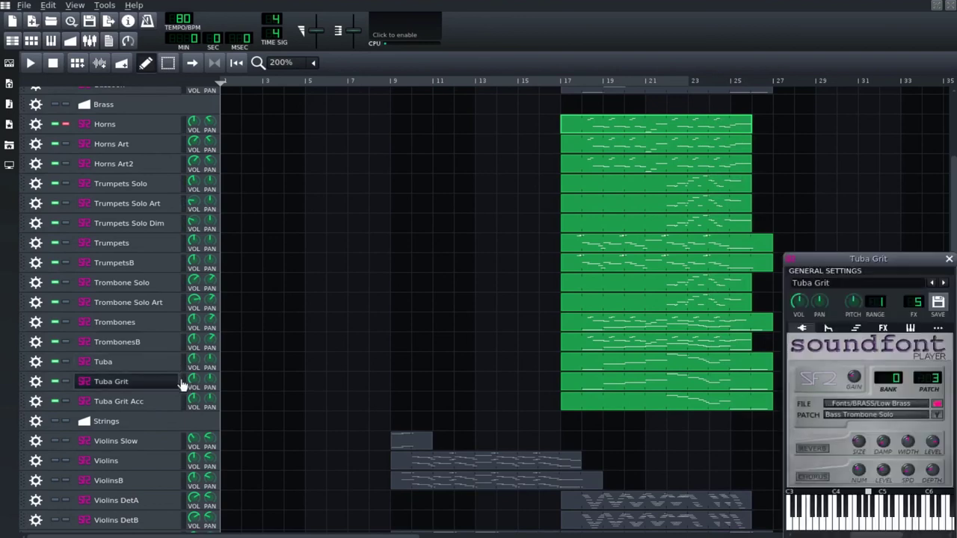
left_click_drag(899, 522, 812, 531)
left_click(814, 535)
left_click_drag(873, 525, 854, 523)
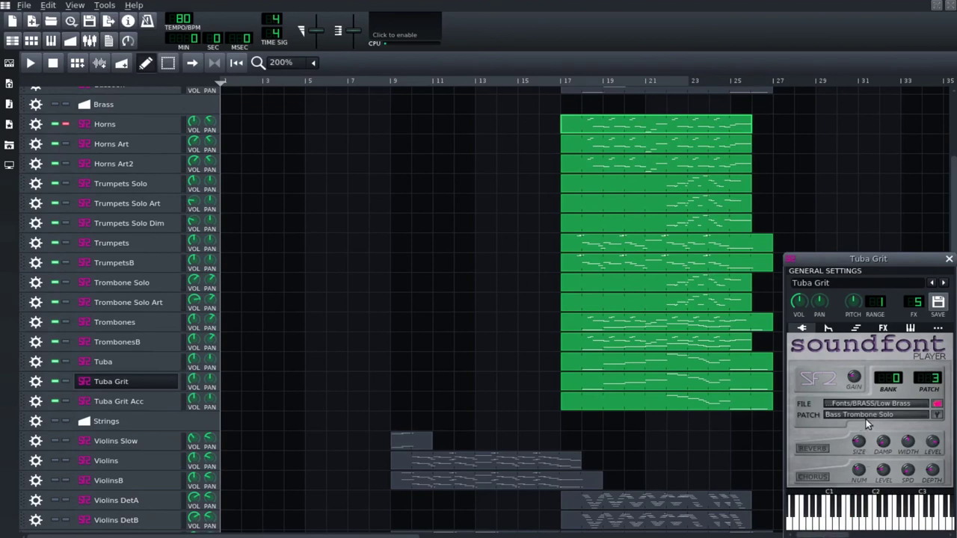
left_click(948, 260)
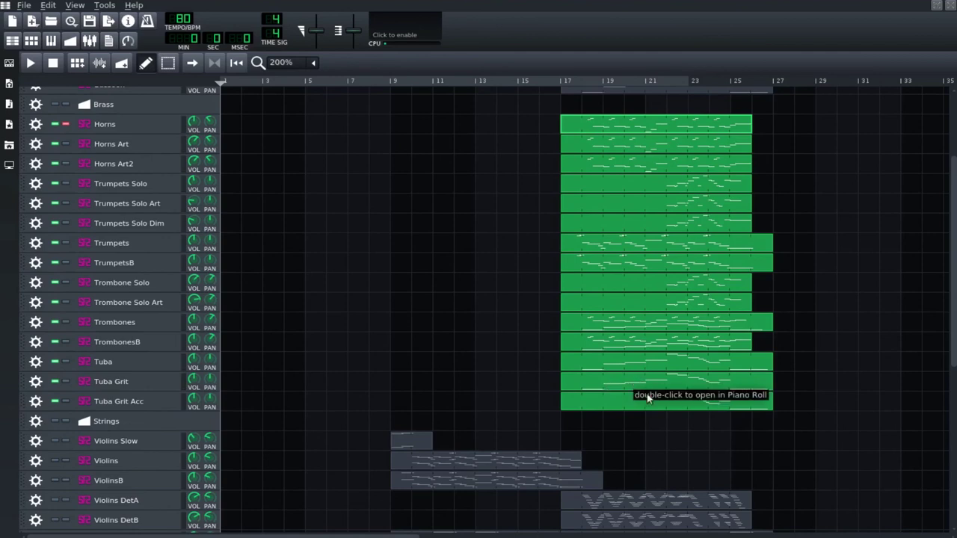
- End the Horns solo, solo Flute, and unmute Flute Art, Oboe, Oboe Tone, Clarinet and Bassoon
left_click(66, 124)
scroll(116, 215, "up", 5)
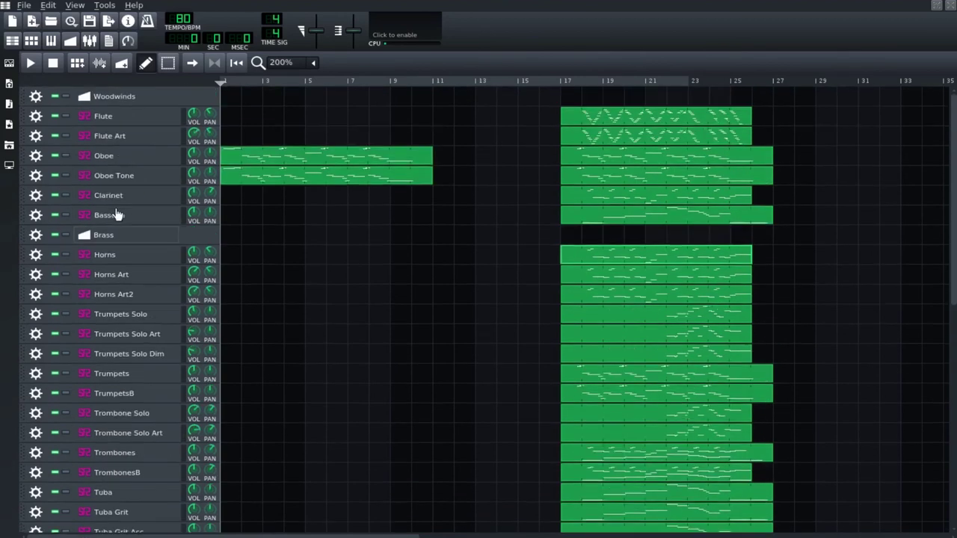
left_click(65, 117)
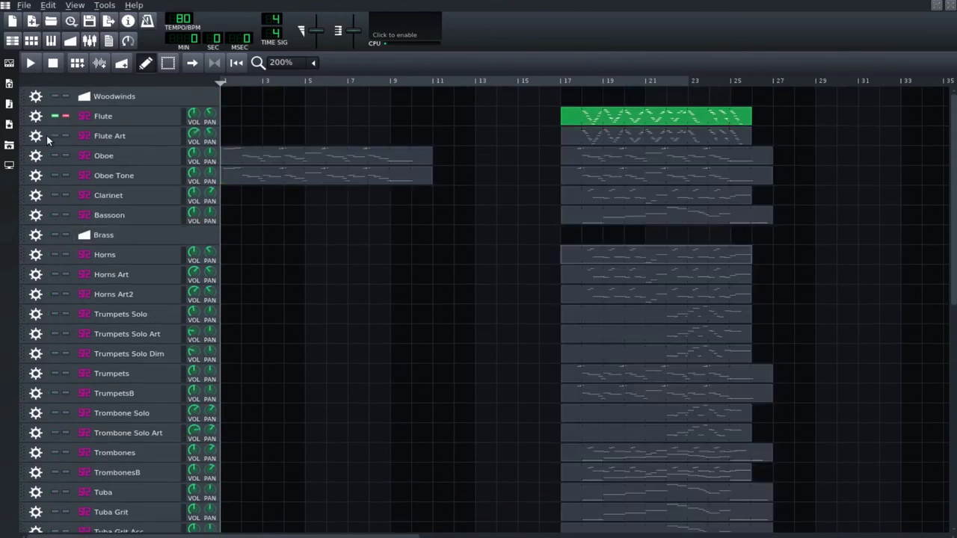
left_click(55, 137)
left_click(55, 155)
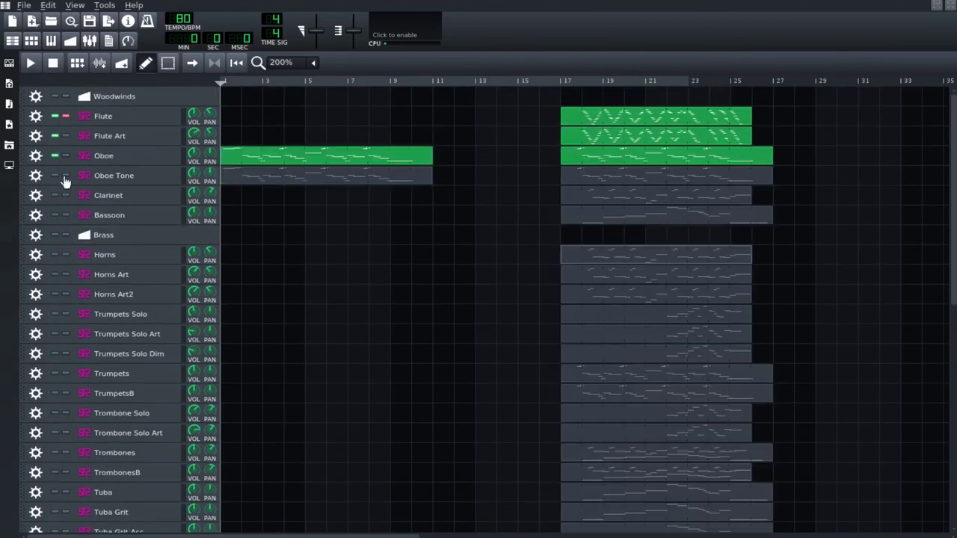
left_click(55, 176)
left_click(55, 196)
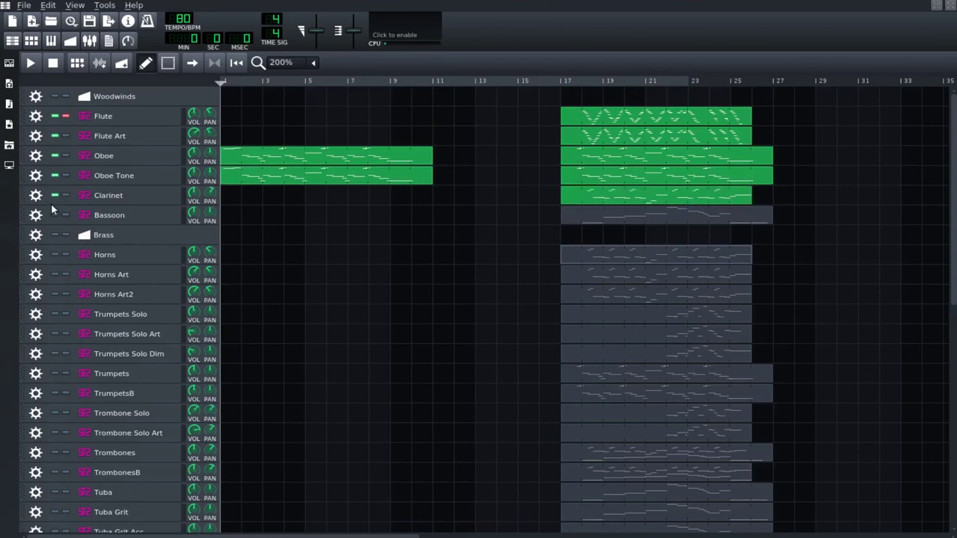
left_click(55, 216)
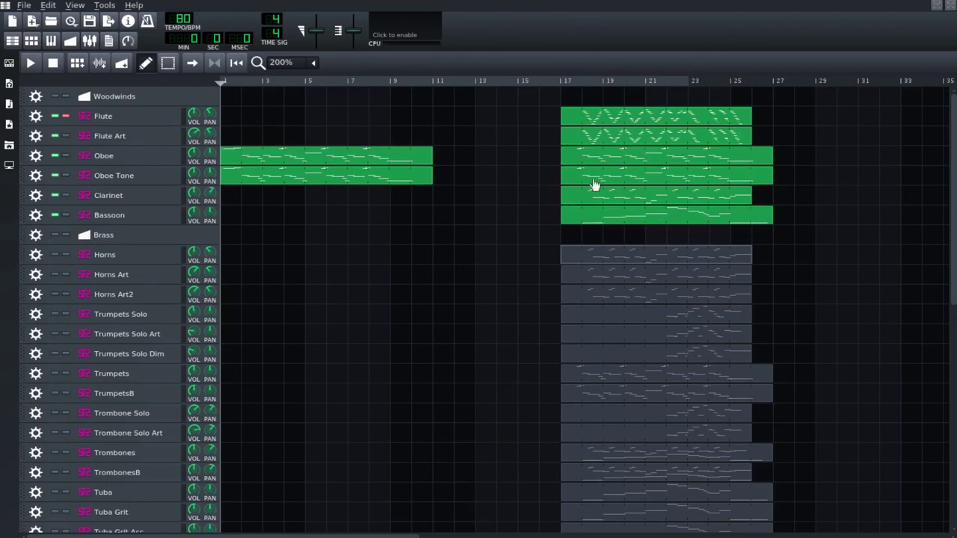
- Play the isolated woodwinds from bar 17 to just before bar 26, and stop
left_click(560, 82)
left_click(35, 62)
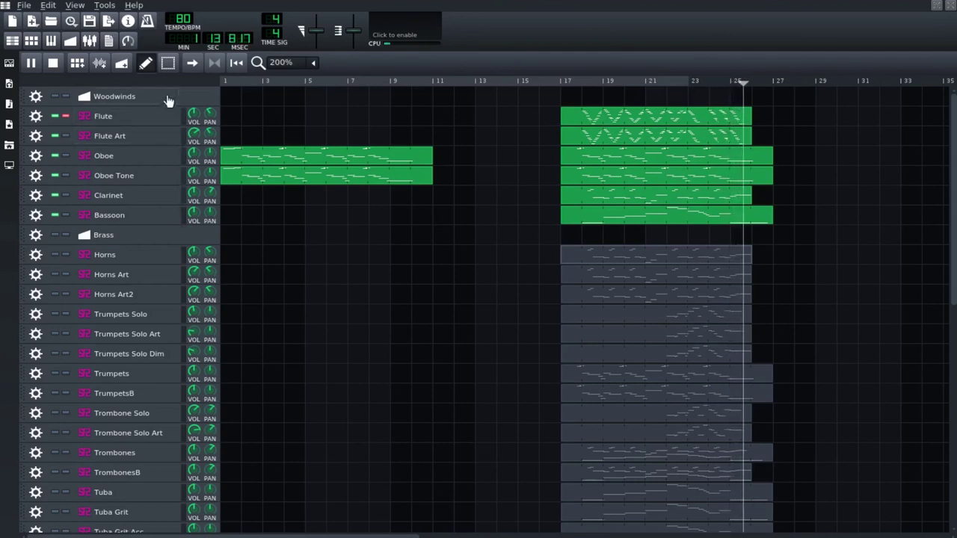
left_click(52, 63)
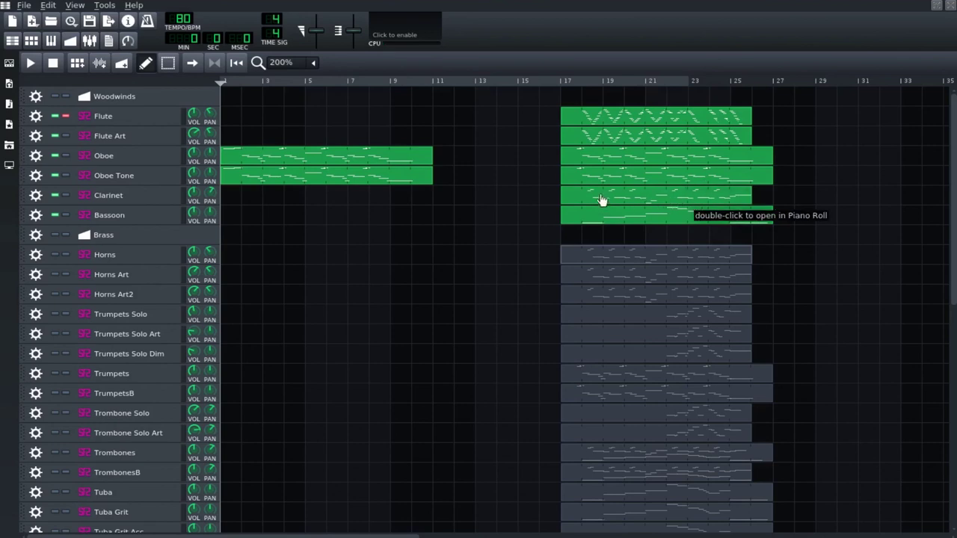
left_click(193, 197)
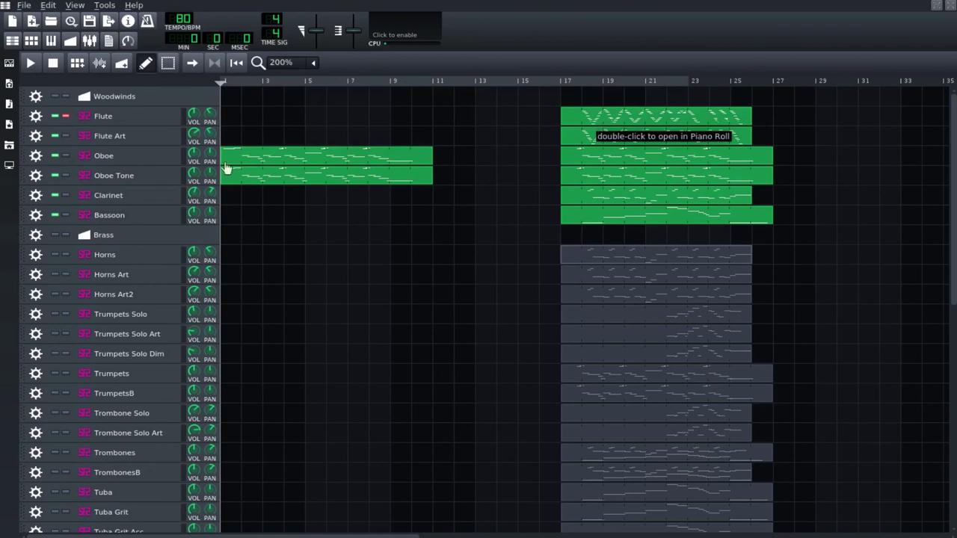
- Mute Oboe, Oboe Tone, Clarinet and Bassoon, and play only the two flute tracks from just after bar 17 to about bar 19
left_click(55, 156)
left_click(55, 176)
left_click(55, 195)
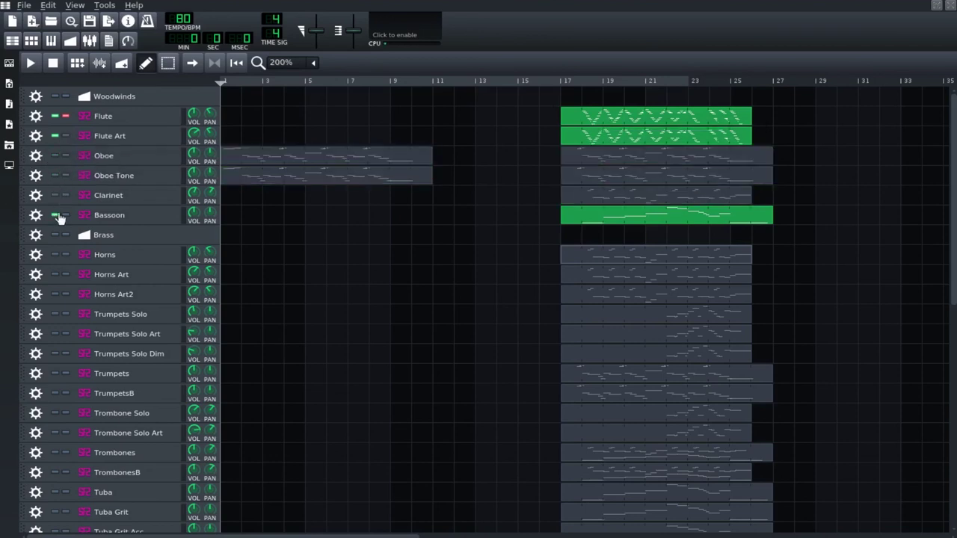
left_click(54, 215)
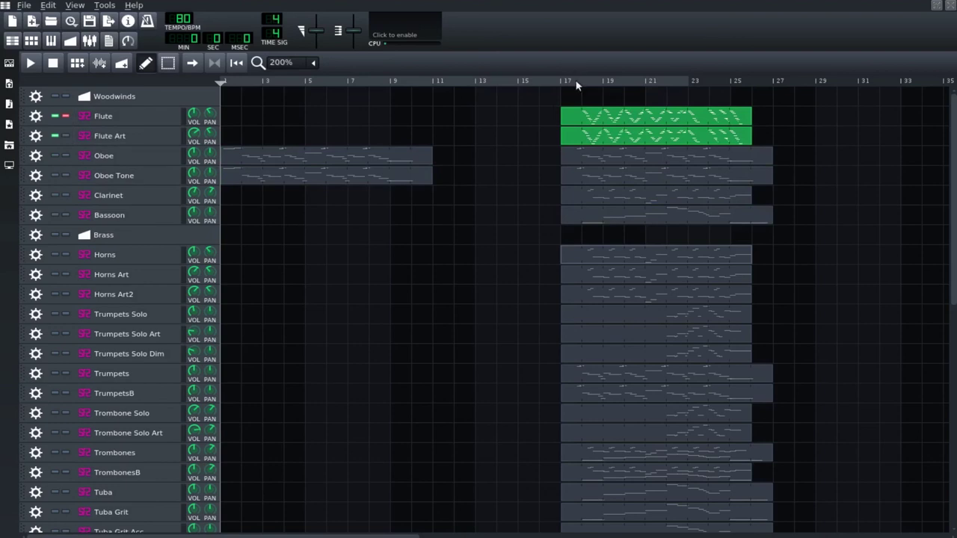
left_click(577, 76)
left_click(33, 63)
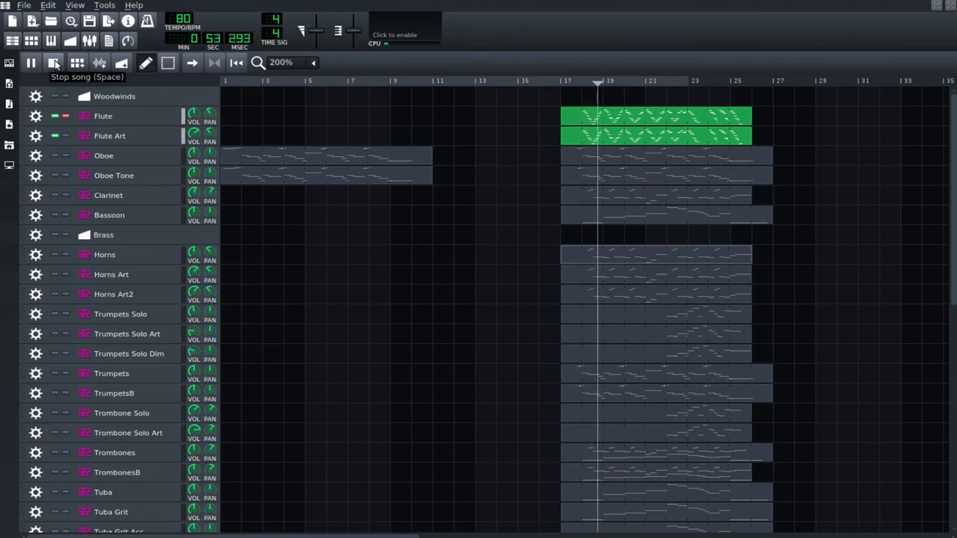
left_click(53, 63)
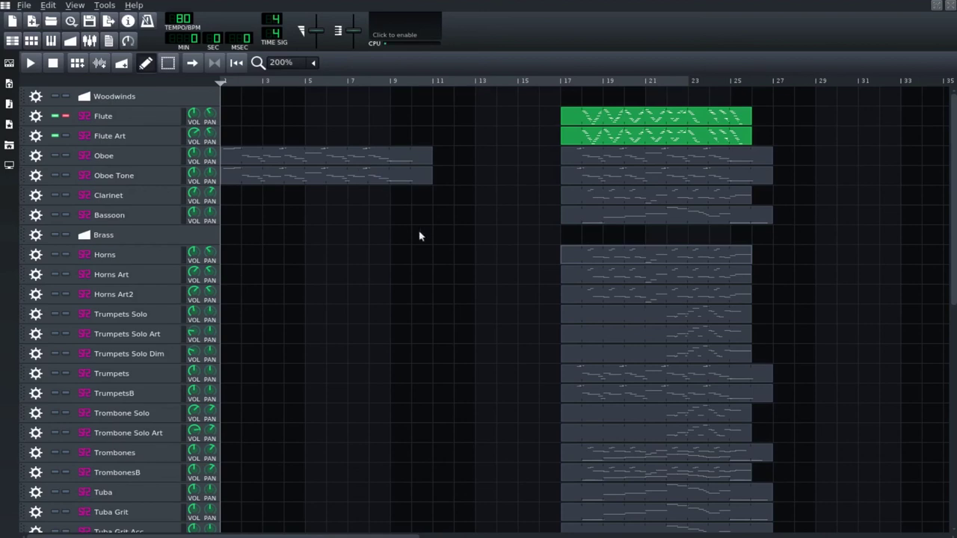
- Unmute Oboe, Oboe Tone, Clarinet and Bassoon again alongside the soloed flute
left_click(54, 156)
left_click(55, 176)
left_click(55, 195)
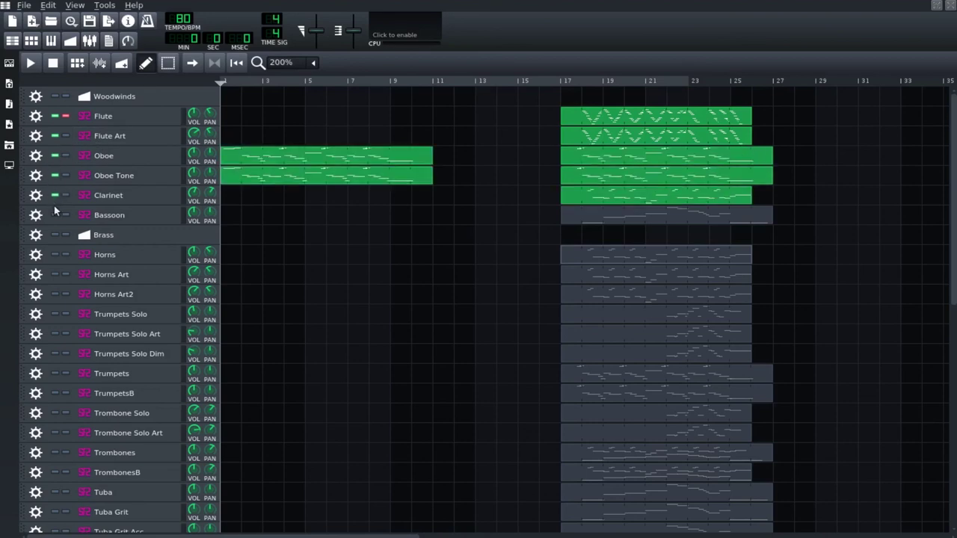
left_click(59, 214)
- Unmute all the string tracks, from Violins Slow down to Basses Det
scroll(387, 337, "down", 8)
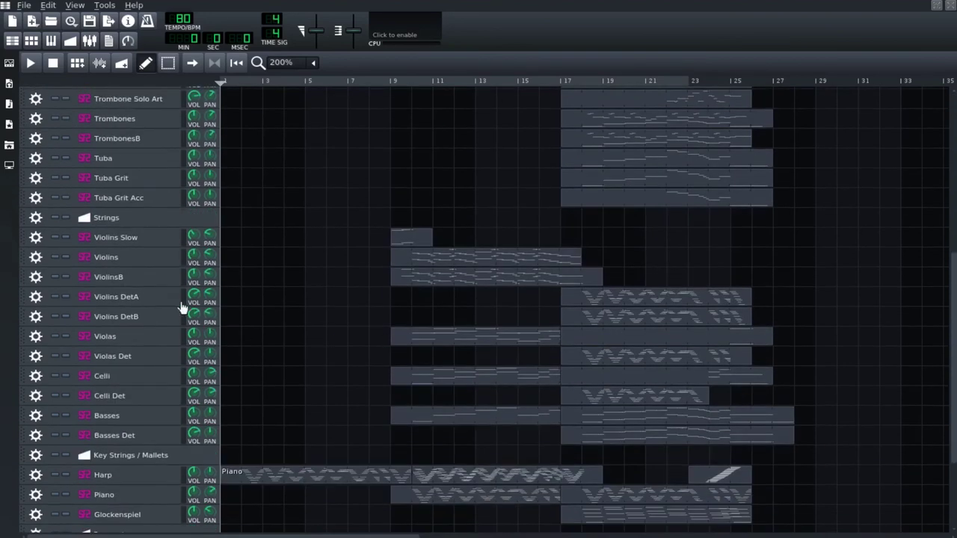
left_click(55, 237)
left_click(55, 257)
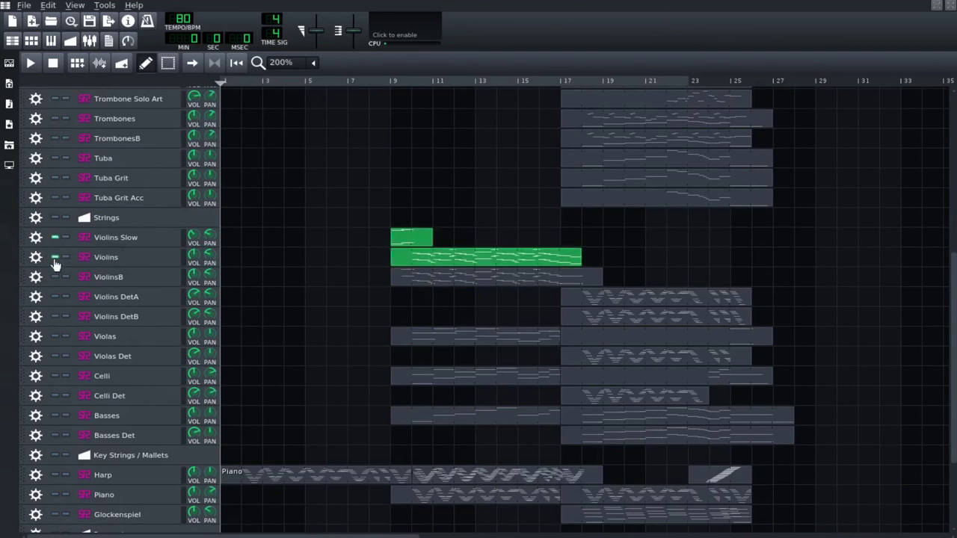
left_click(55, 277)
left_click(55, 297)
left_click(55, 316)
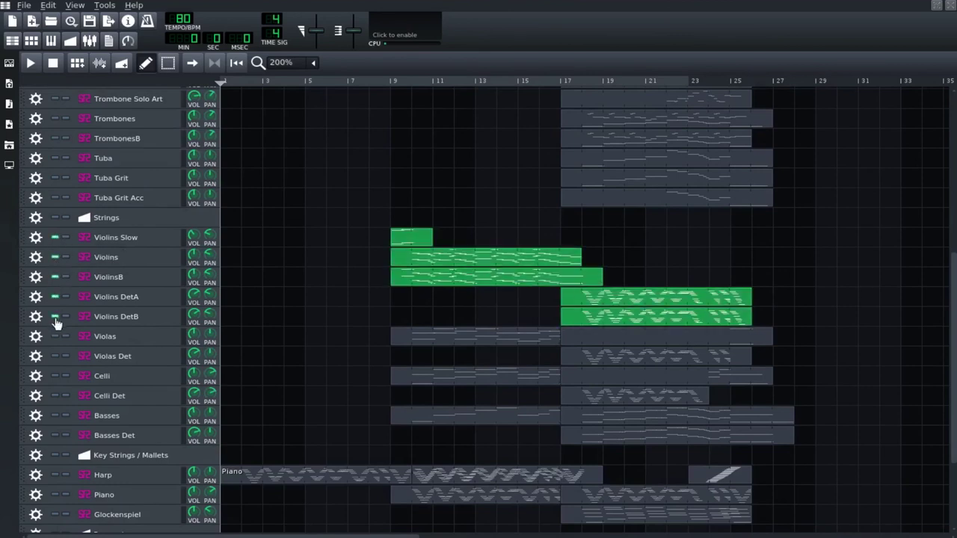
left_click(55, 337)
left_click(55, 356)
left_click(55, 376)
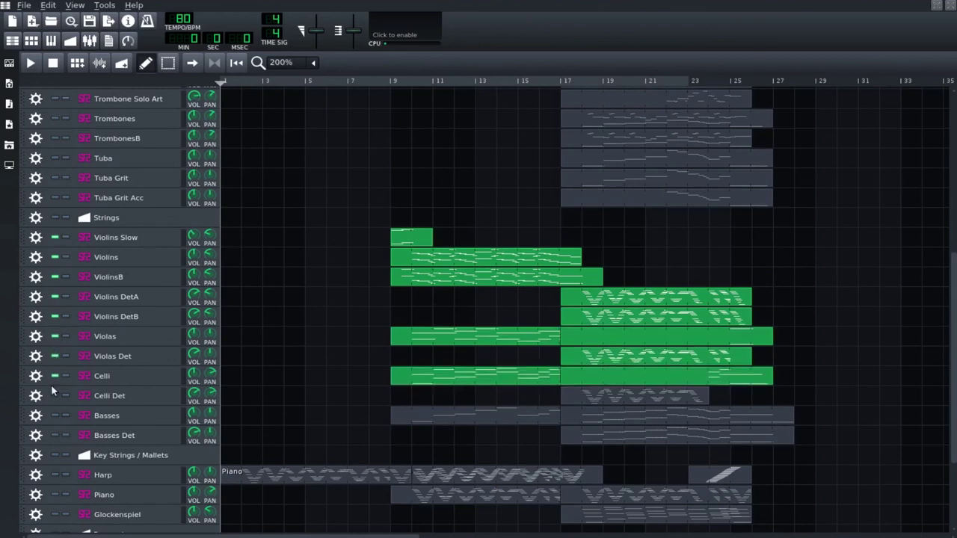
left_click(56, 395)
left_click(55, 415)
left_click(55, 435)
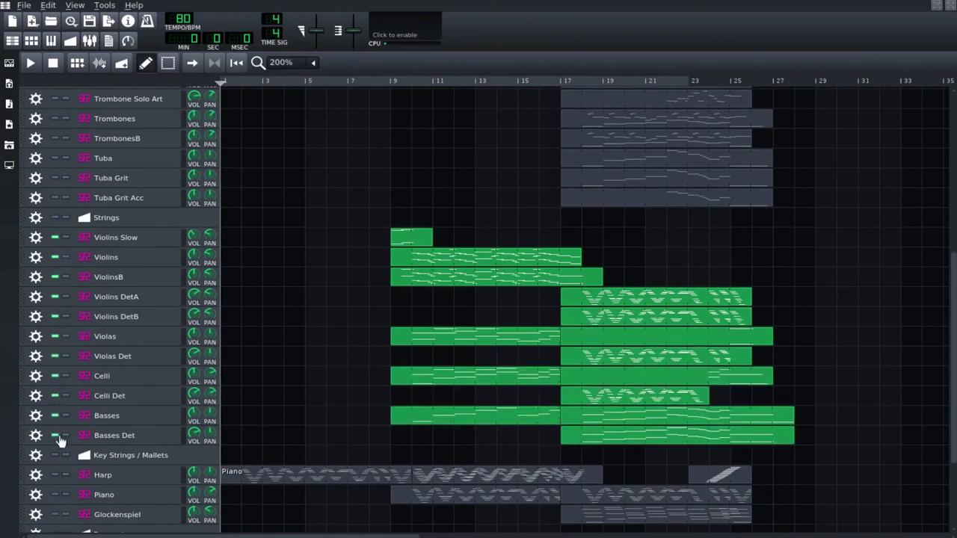
- Play the woodwinds and strings together from bar 17 to about bar 20, and stop
left_click(558, 79)
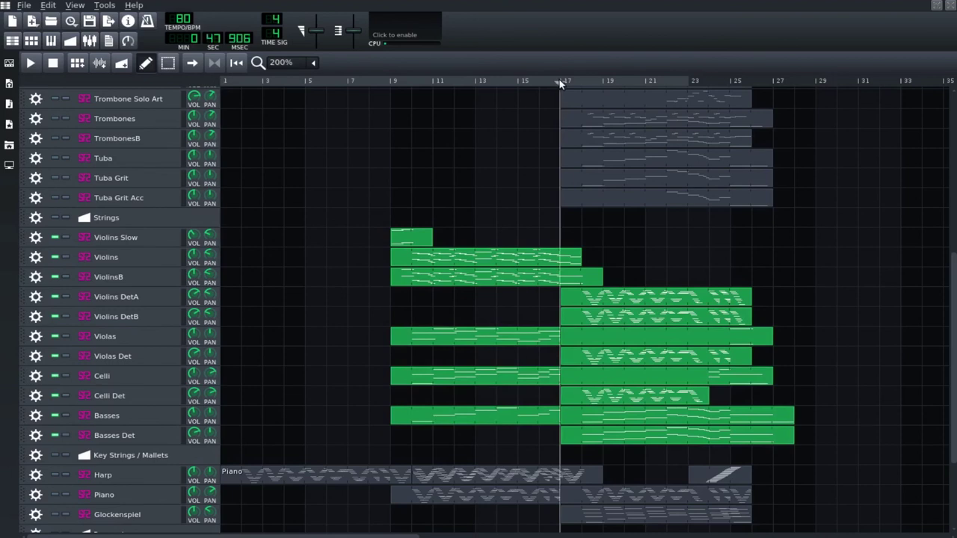
left_click(29, 65)
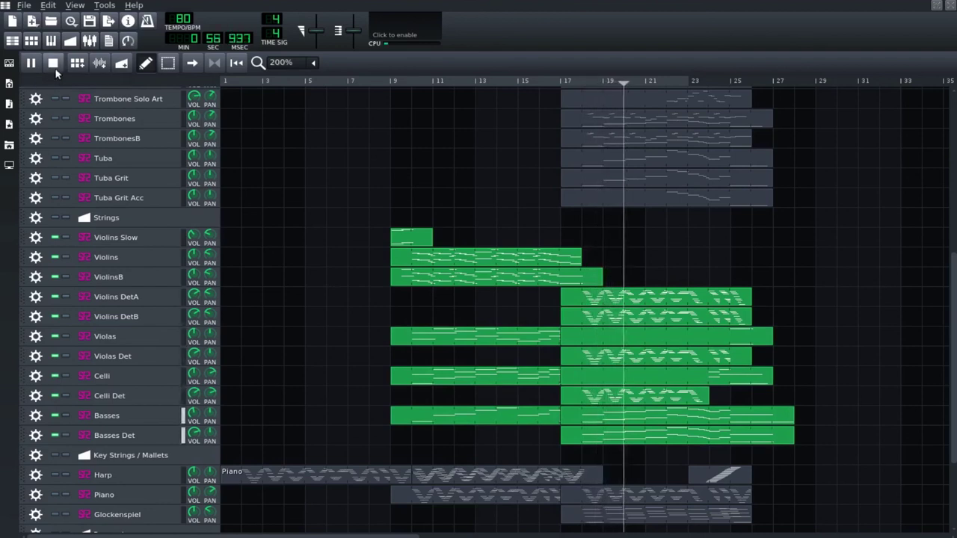
key("space")
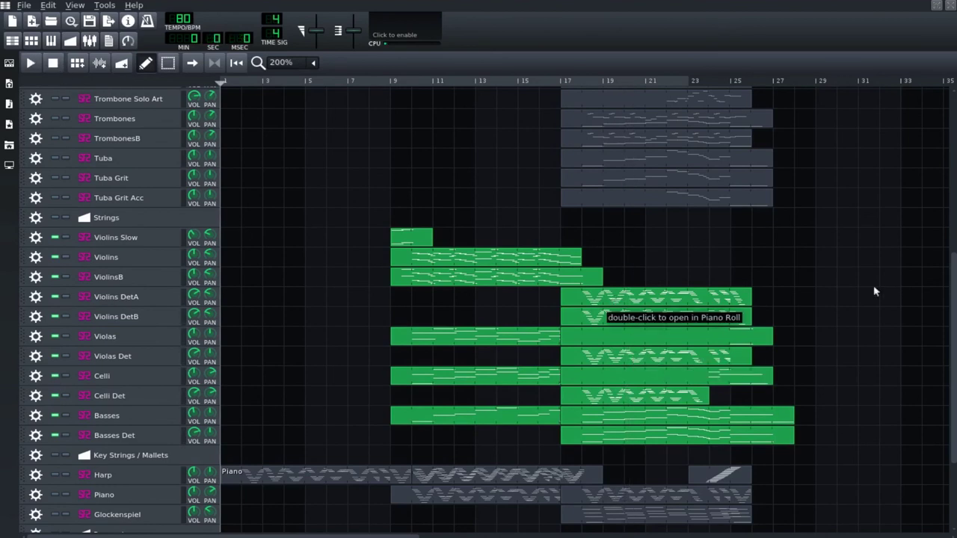
- End the Flute solo, solo the Snare Drum track, and unmute Snare Drum Tom
scroll(949, 293, "up", 8)
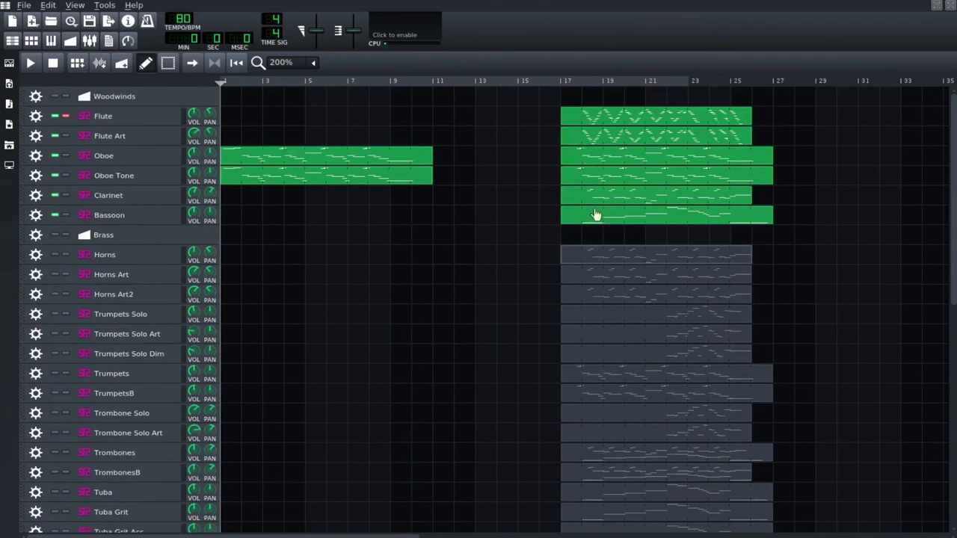
scroll(815, 206, "down", 10)
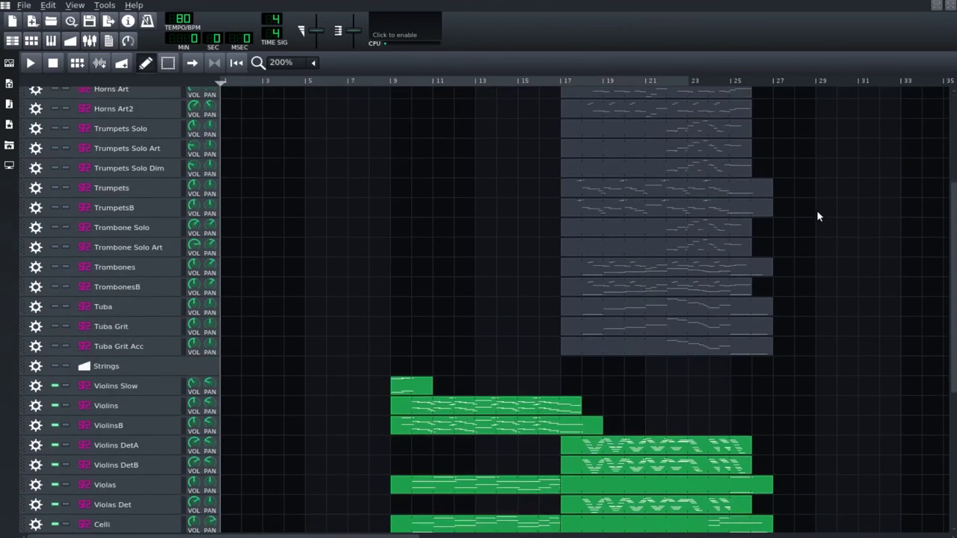
scroll(806, 227, "up", 3)
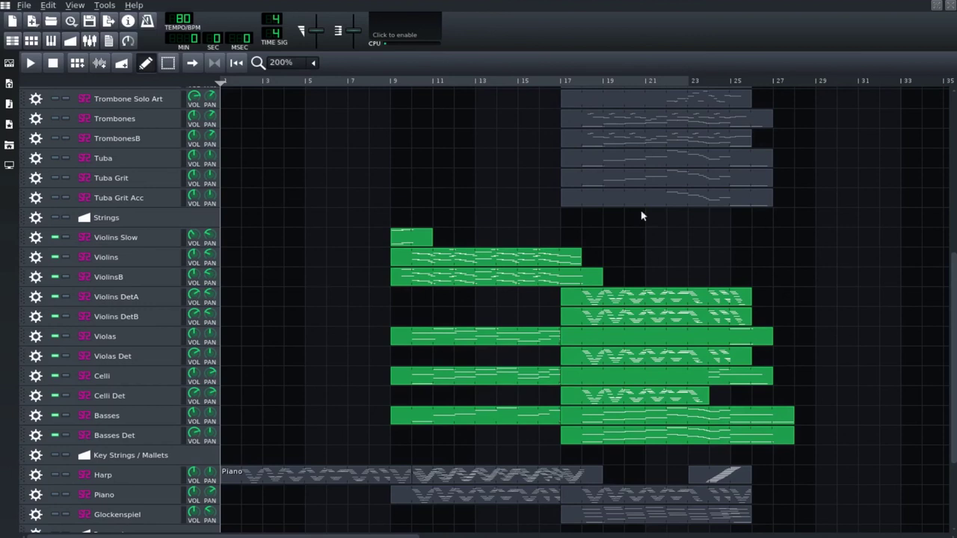
scroll(158, 209, "up", 5)
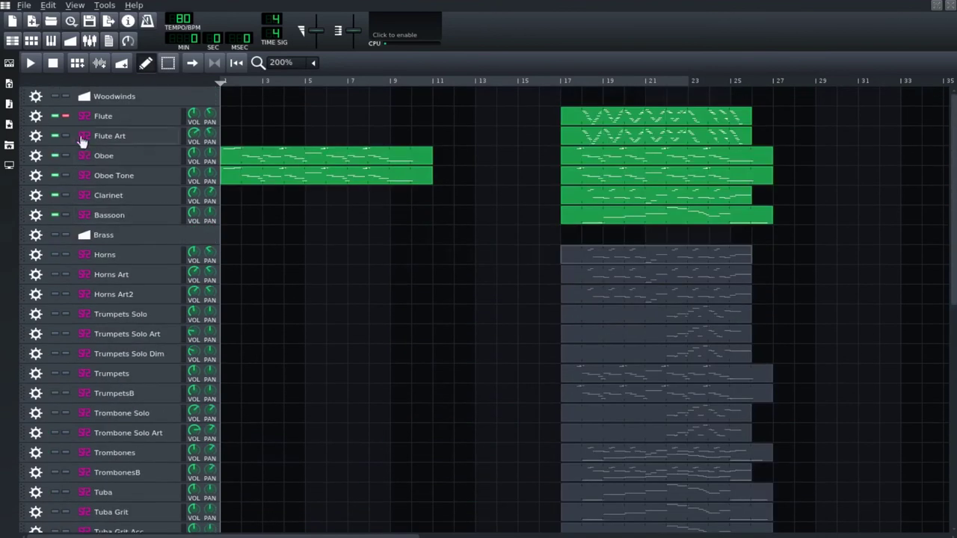
left_click(66, 115)
scroll(510, 292, "down", 5)
scroll(510, 292, "down", 5)
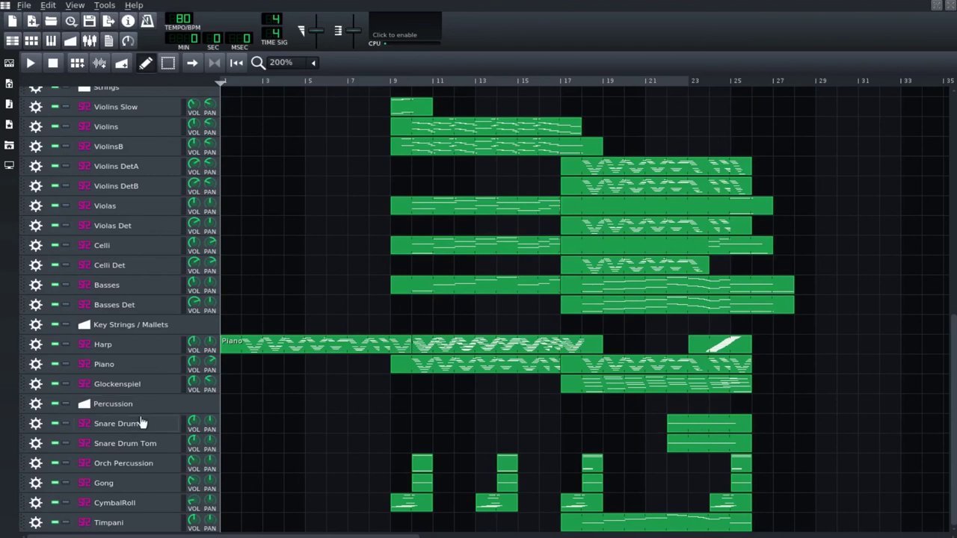
left_click(66, 424)
left_click(55, 443)
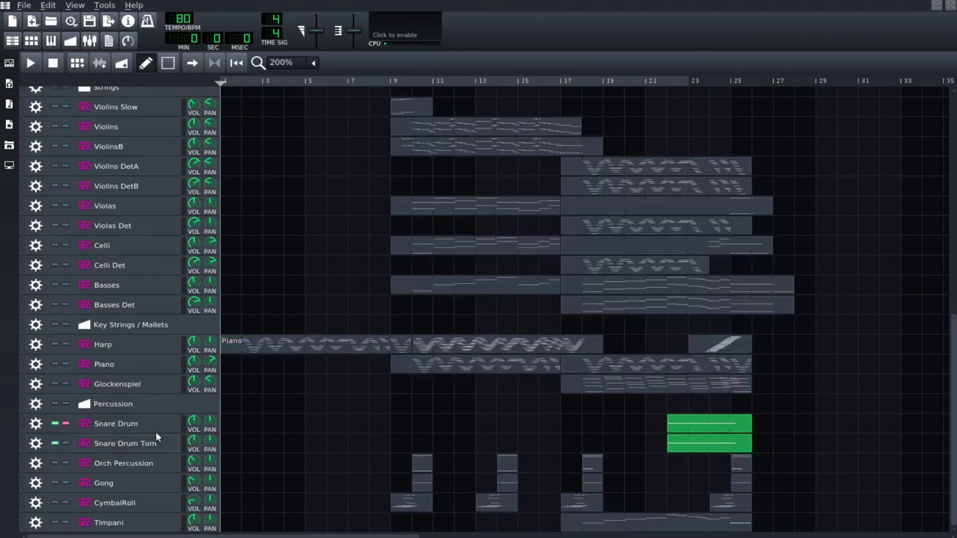
- Examine the notes and velocities of the Snare Drum and Snare Drum Tom clips in the piano roll, closing it each time
double_click(678, 428)
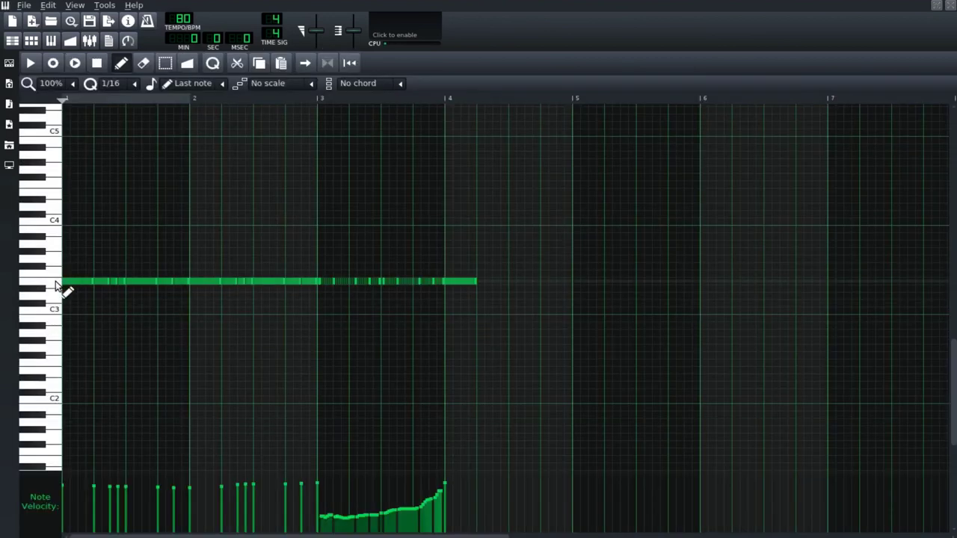
left_click(949, 6)
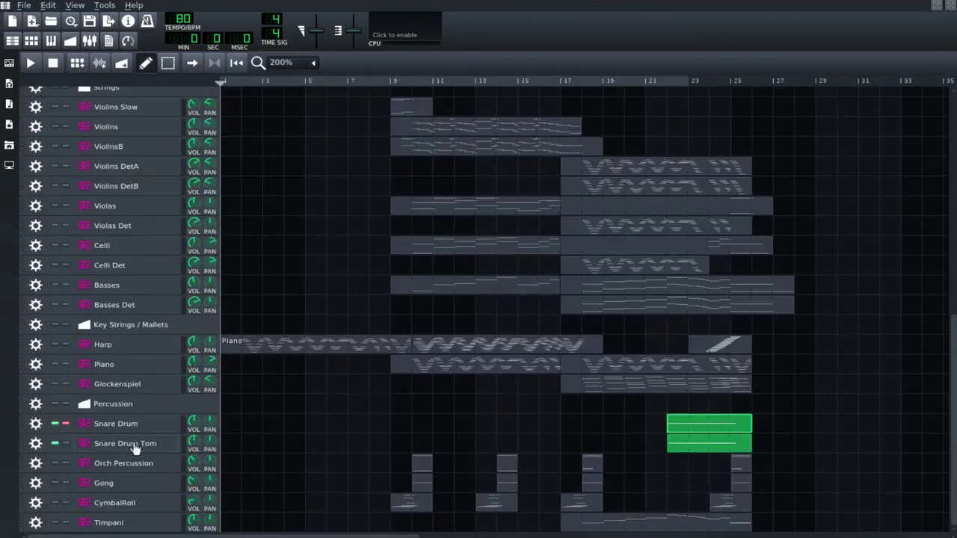
double_click(689, 449)
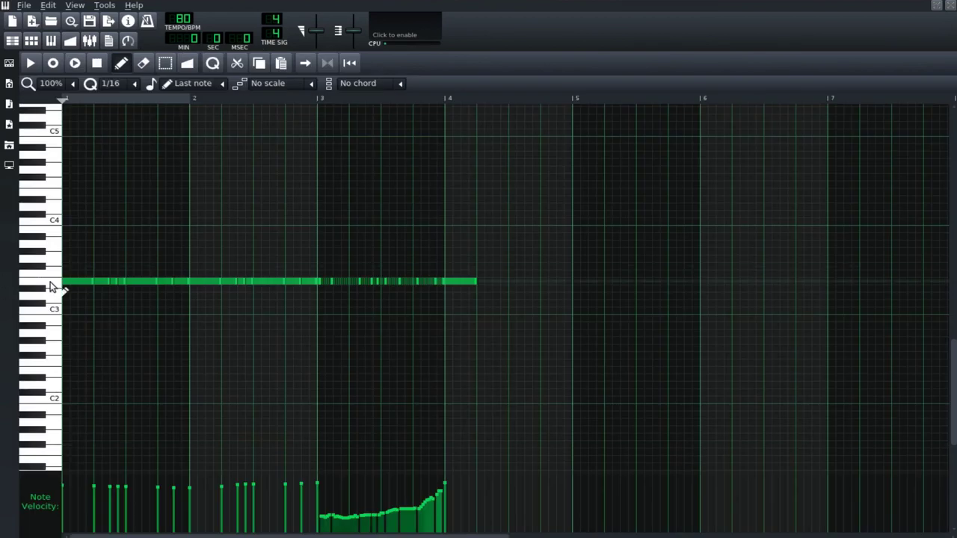
left_click(950, 6)
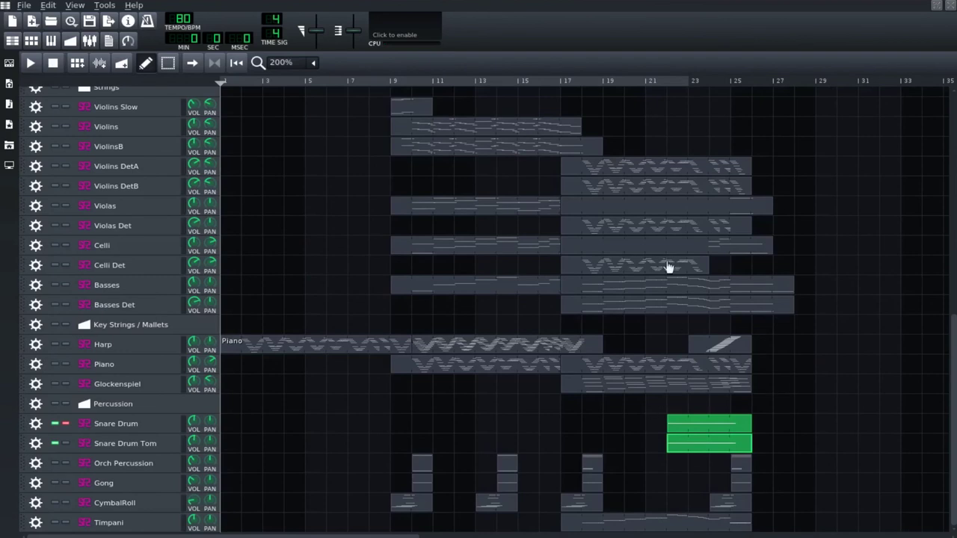
- Play the Snare Drum and Snare Drum Tom tracks from bar 22 to about bar 25, and stop
left_click(667, 89)
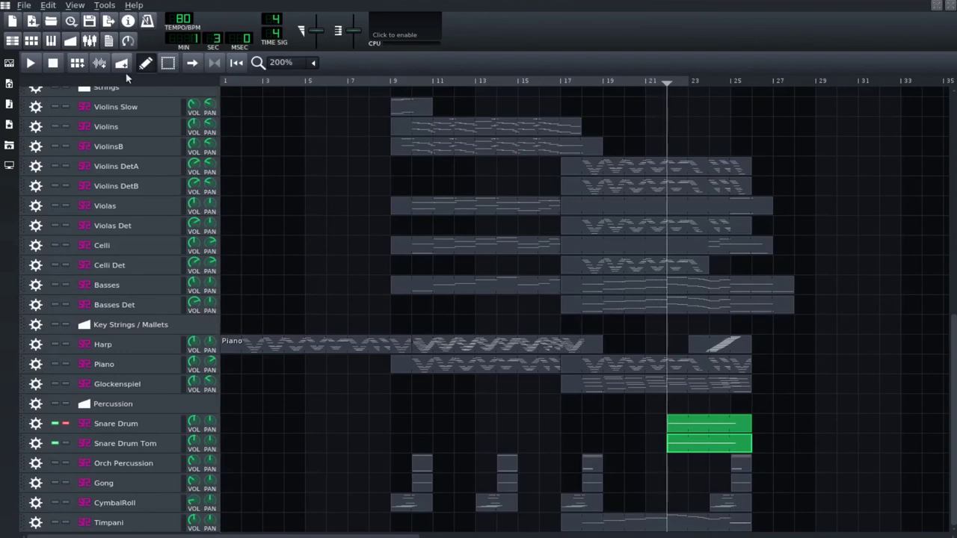
left_click(31, 63)
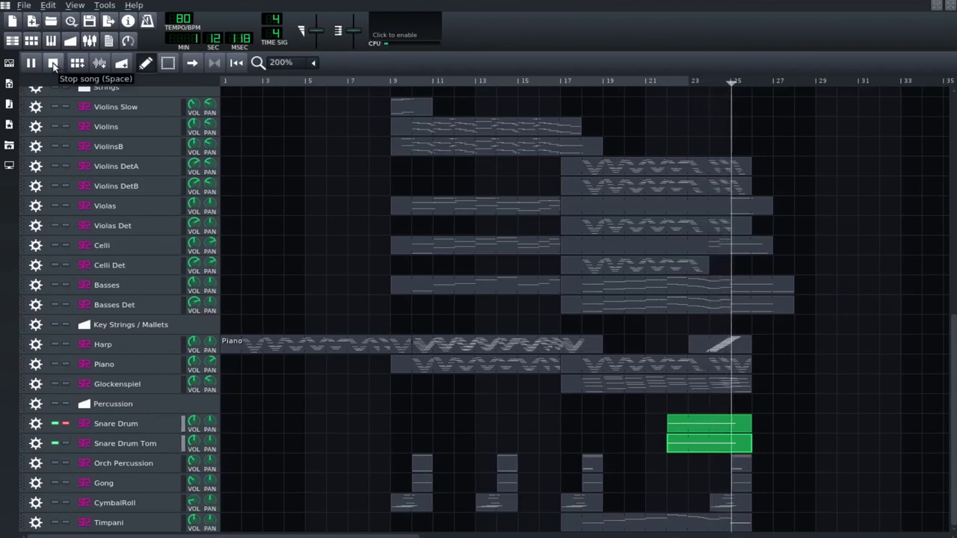
left_click(53, 64)
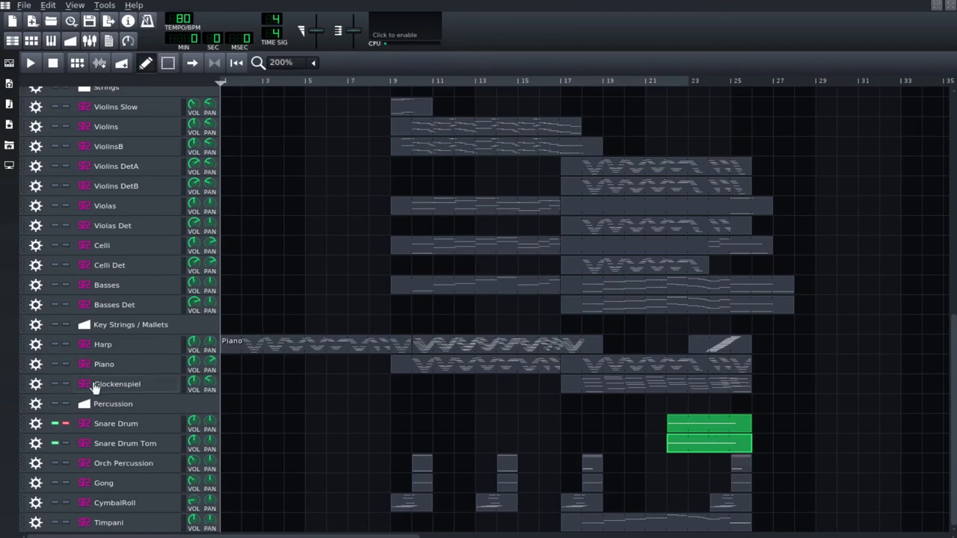
- End the Snare Drum solo, solo the Orch Percussion track, and unmute Gong and CymbalRoll
left_click(65, 423)
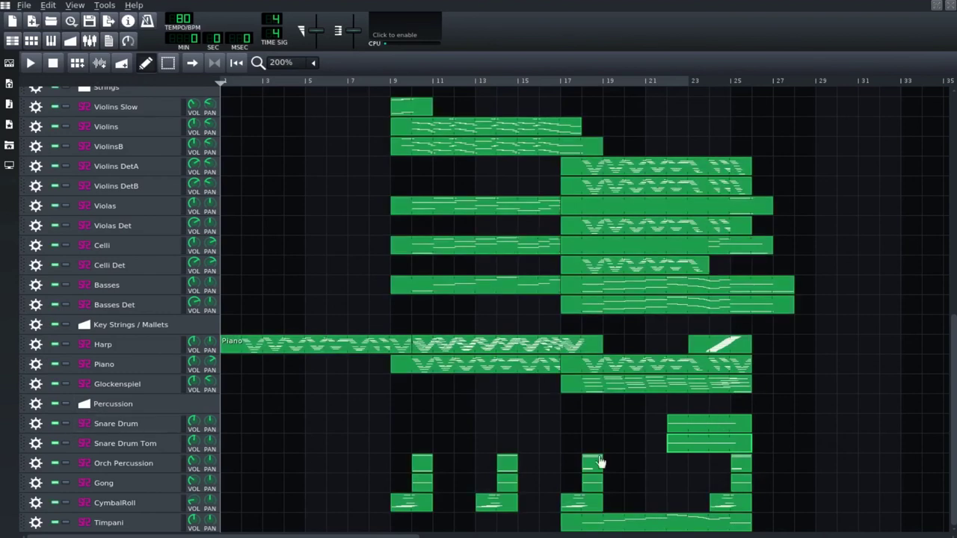
left_click(66, 464)
left_click(55, 484)
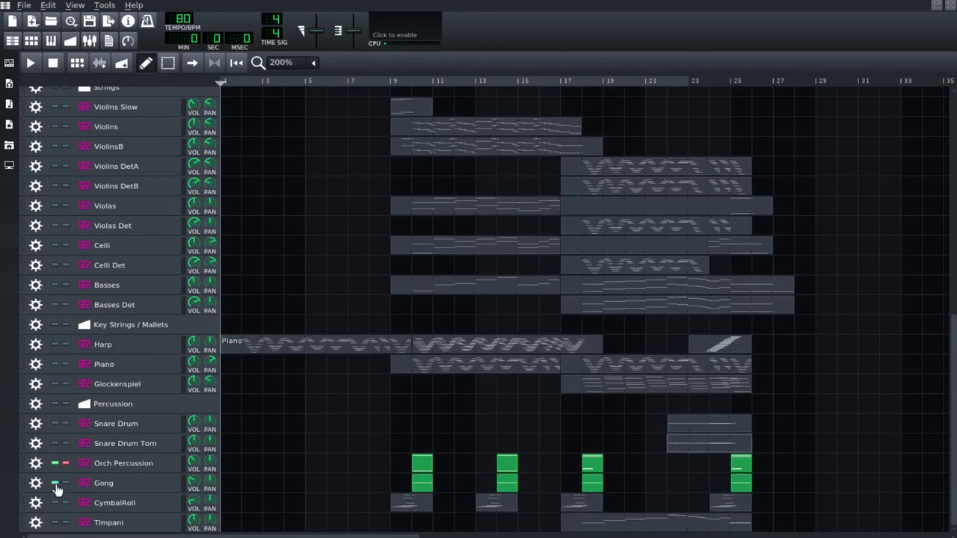
left_click(55, 503)
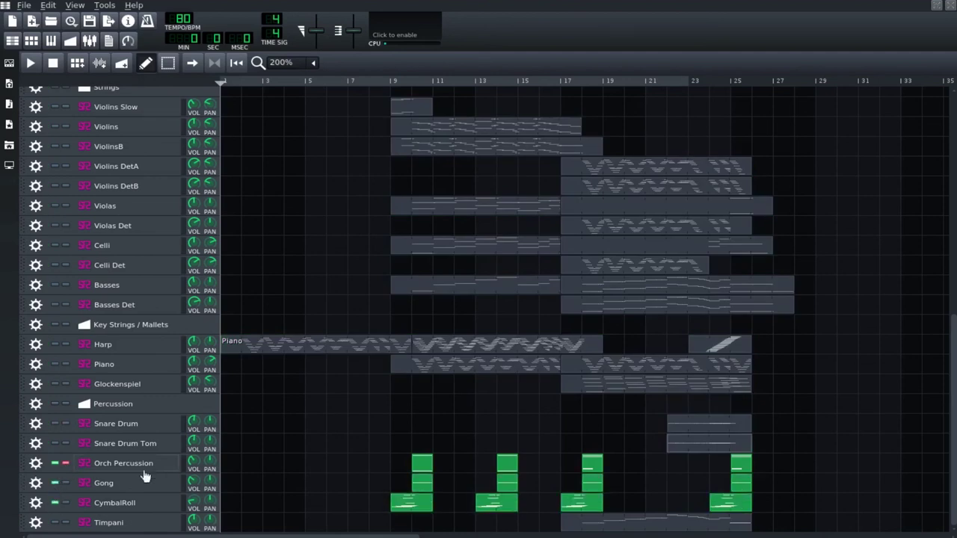
- Examine the notes of the Orch Percussion clips at bars 10 and 18 in the piano roll, closing it each time
double_click(422, 464)
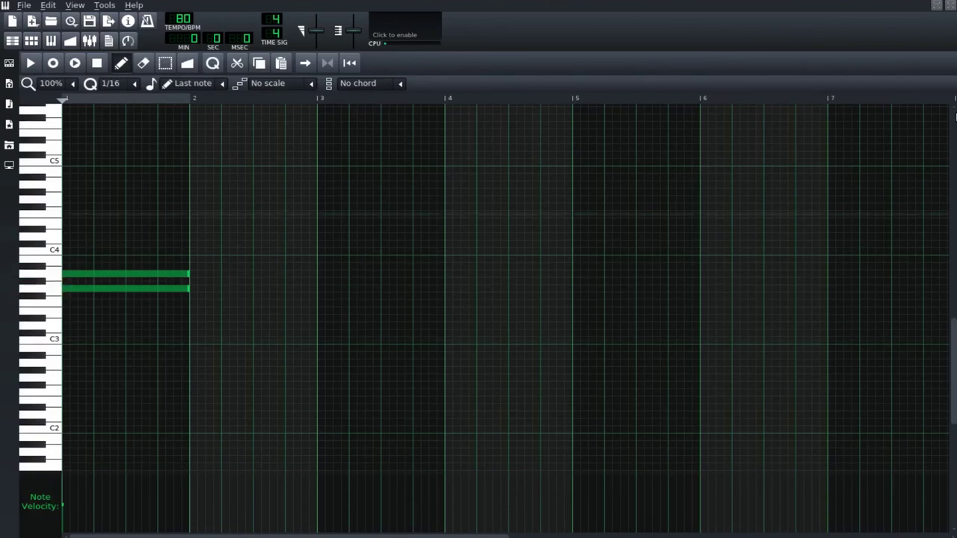
left_click(951, 5)
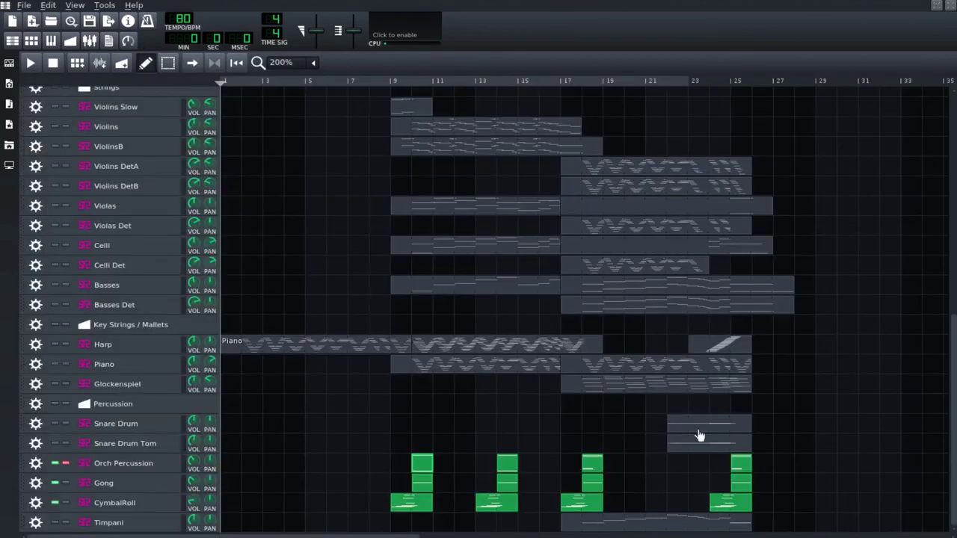
double_click(593, 465)
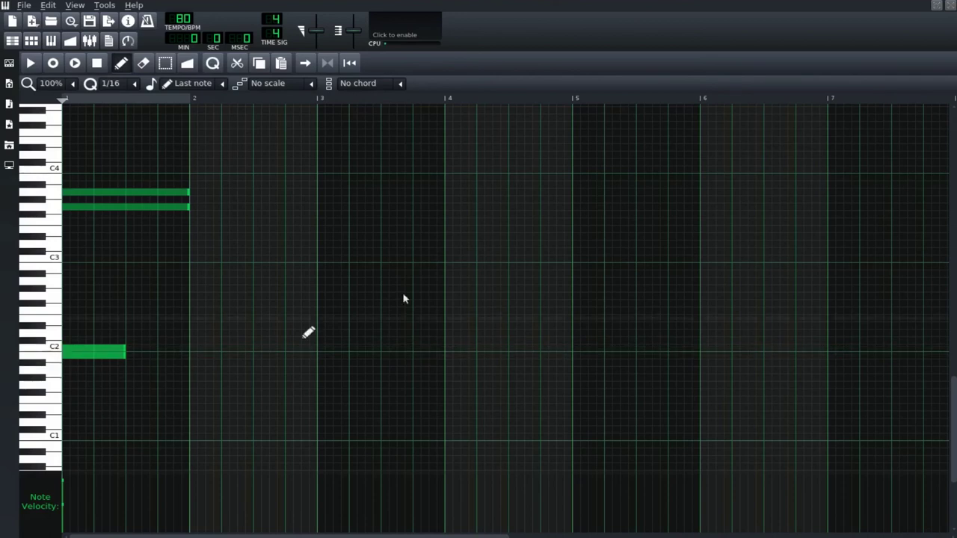
left_click(949, 7)
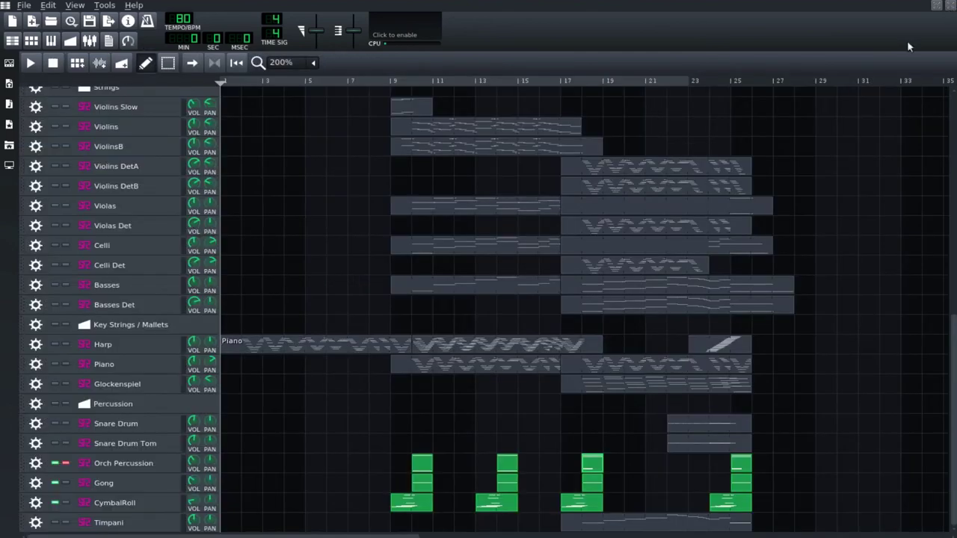
- Inspect the Gong instrument's SoundFont settings, then view its bar 10 clip and audition the gong note on the piano roll keyboard
left_click(152, 483)
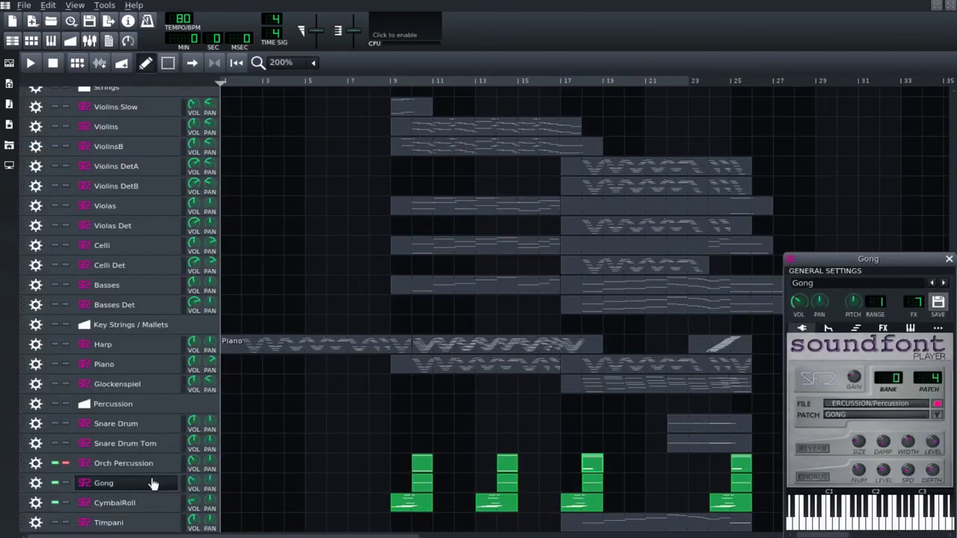
left_click(949, 259)
double_click(424, 481)
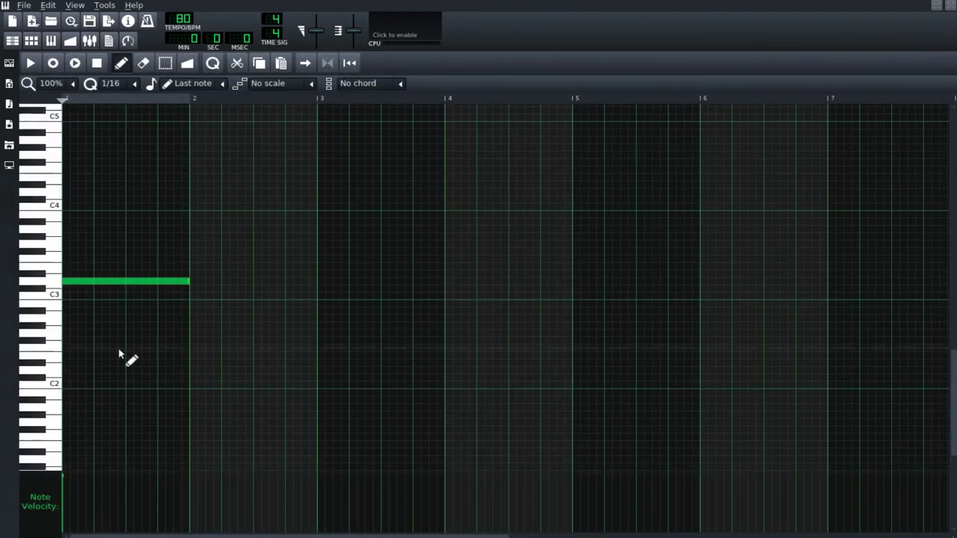
left_click(57, 286)
left_click(56, 287)
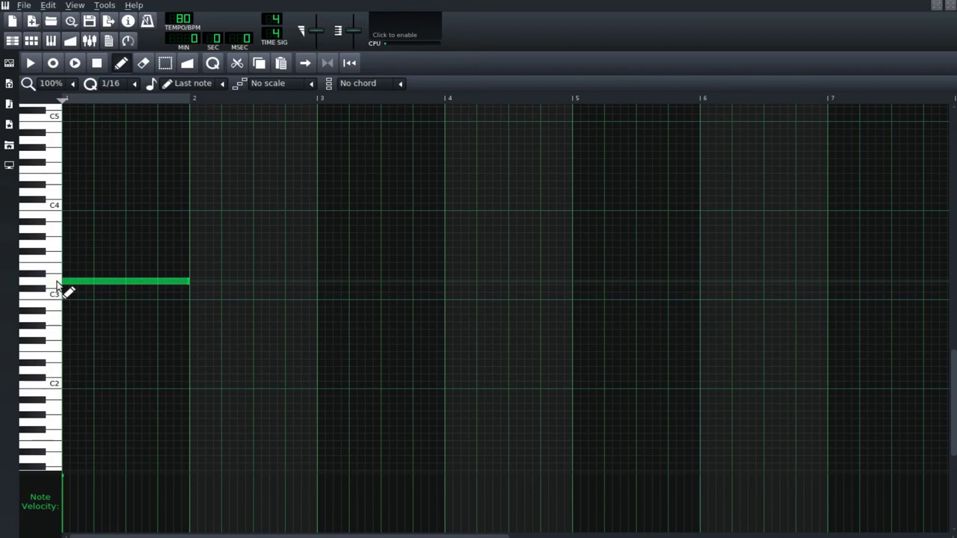
left_click(56, 286)
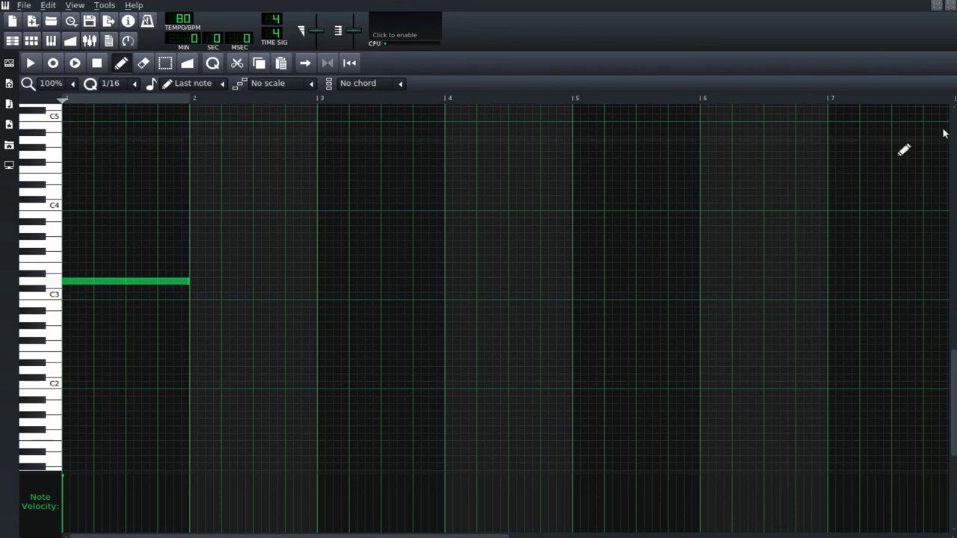
left_click(952, 6)
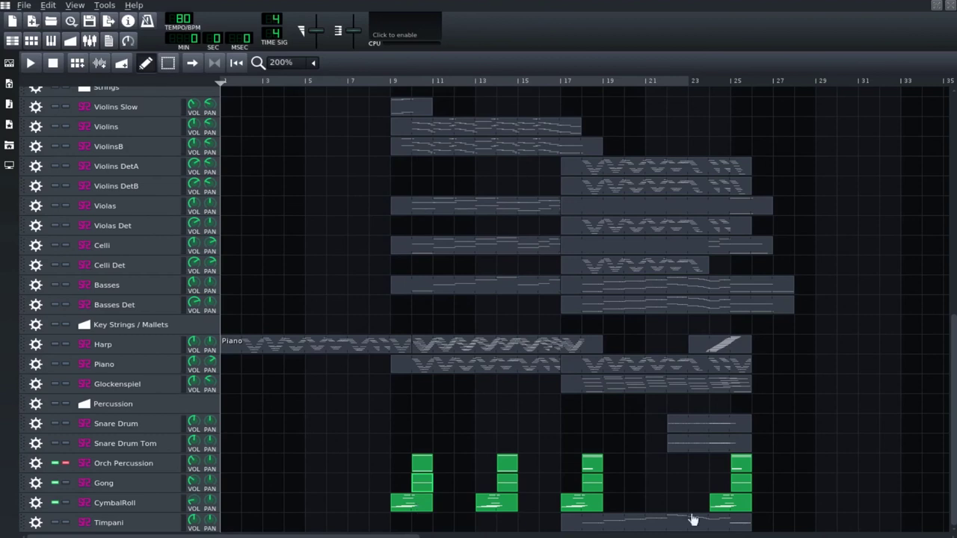
- Inspect the CymbalRoll instrument's SoundFont settings, then examine and play the notes of its clip at bar 9
left_click(148, 510)
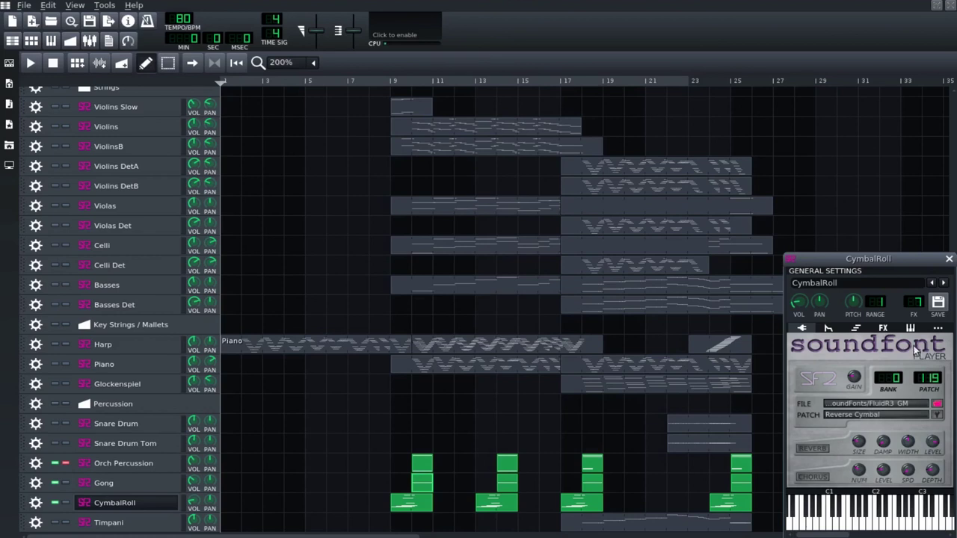
left_click(949, 259)
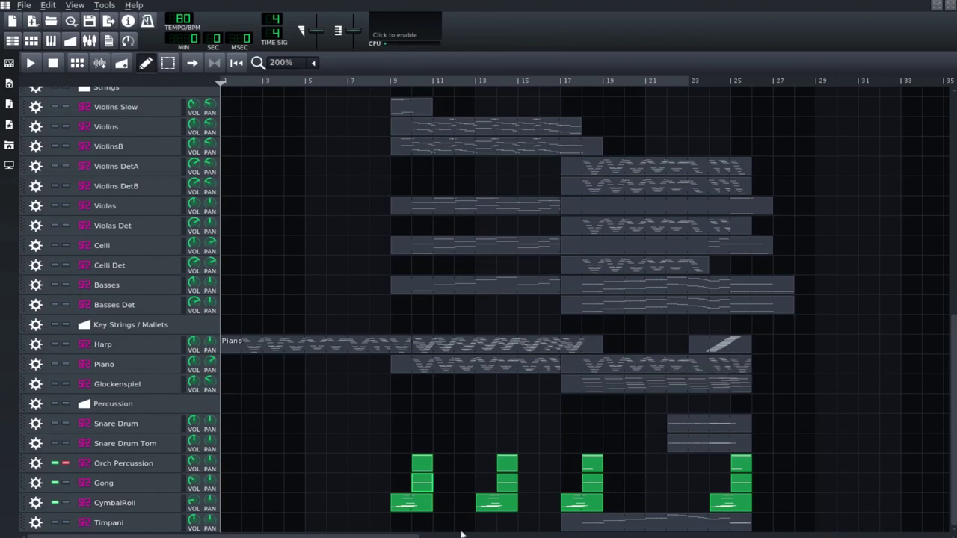
double_click(425, 507)
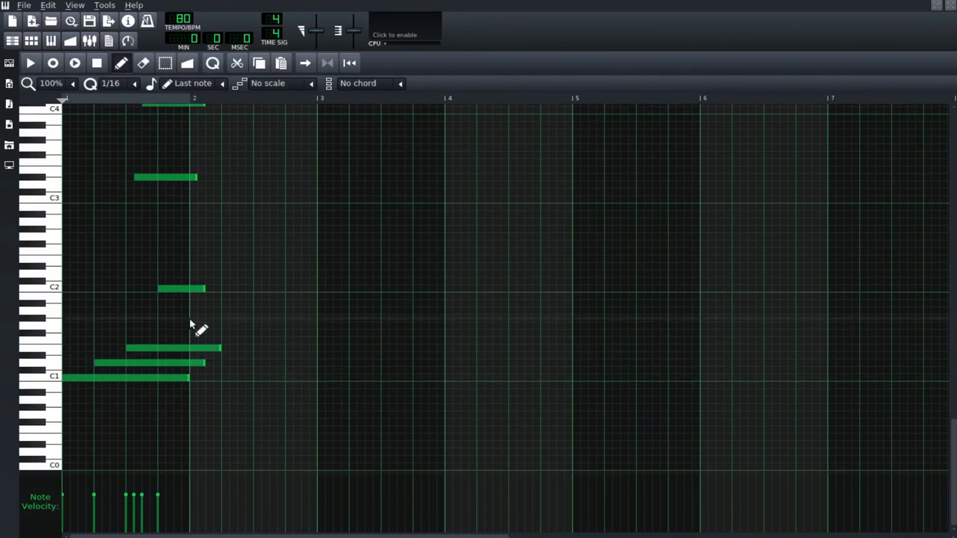
scroll(206, 265, "up", 2)
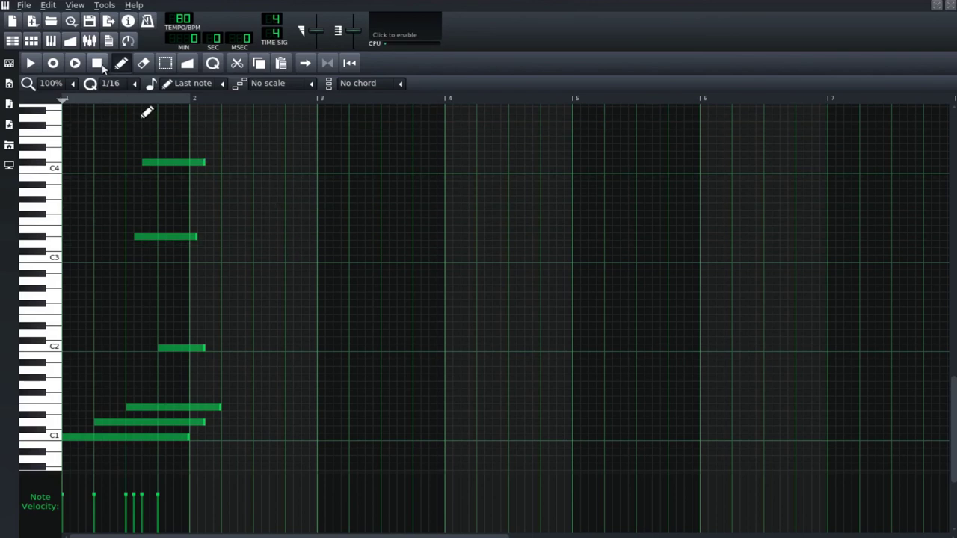
left_click(32, 60)
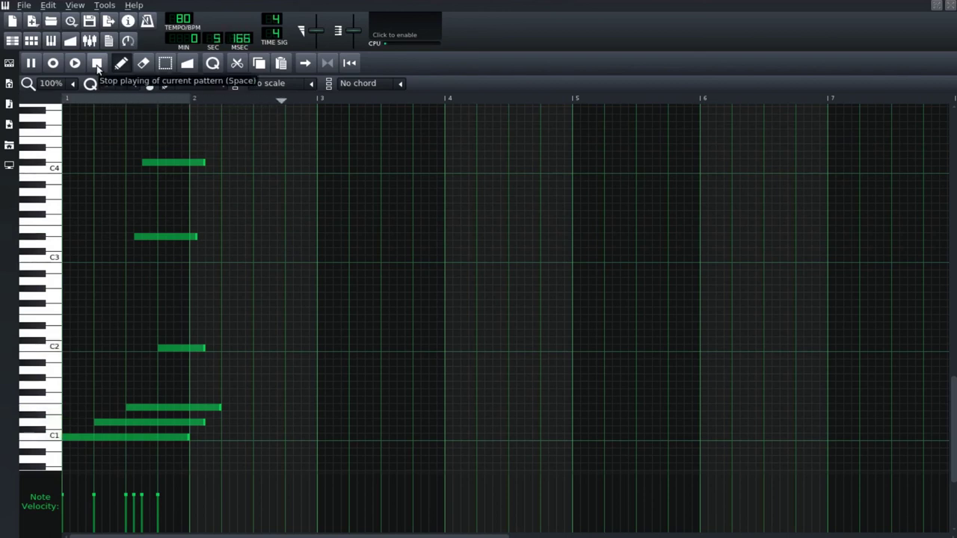
left_click(97, 65)
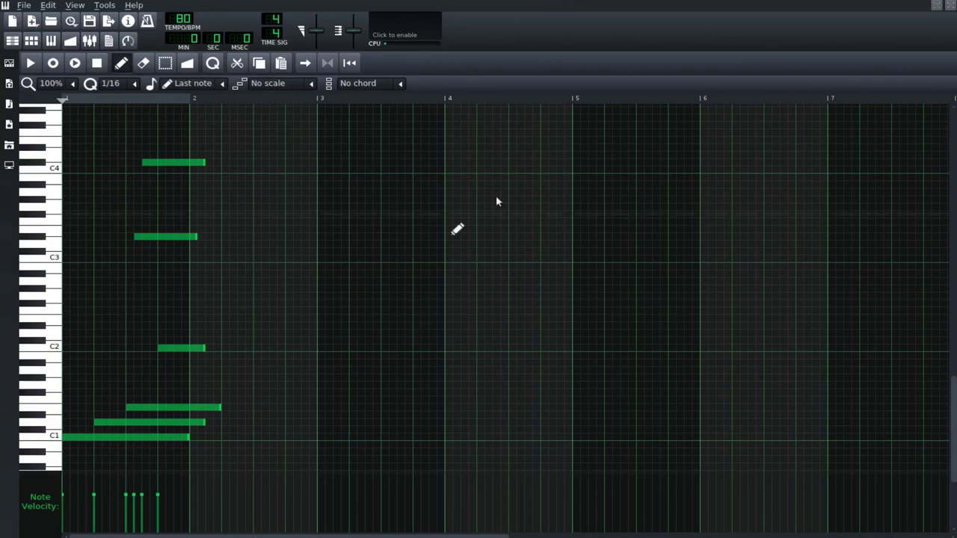
left_click(949, 6)
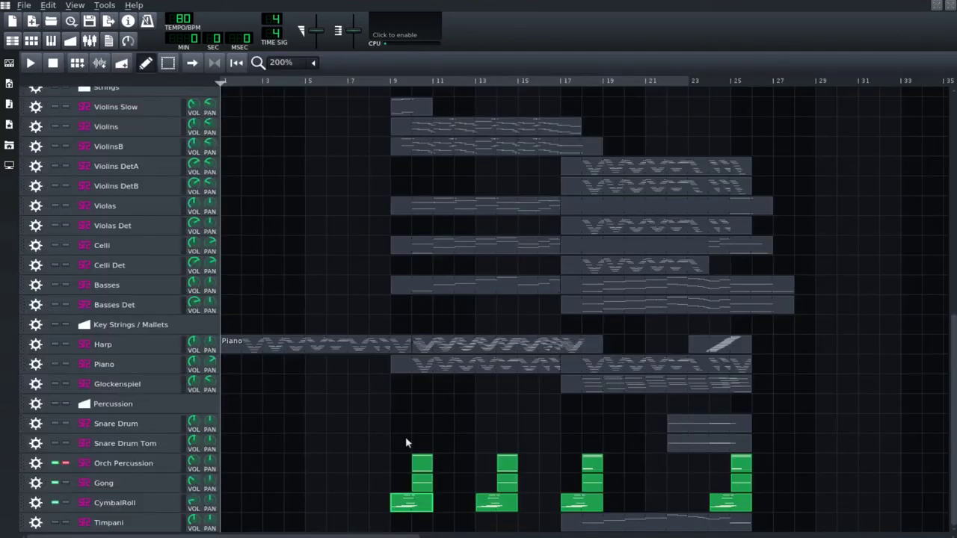
- Play the Orch Percussion, Gong and CymbalRoll tracks from about bar 8.5, skip ahead to bar 17, and stop
left_click(357, 86)
left_click(380, 83)
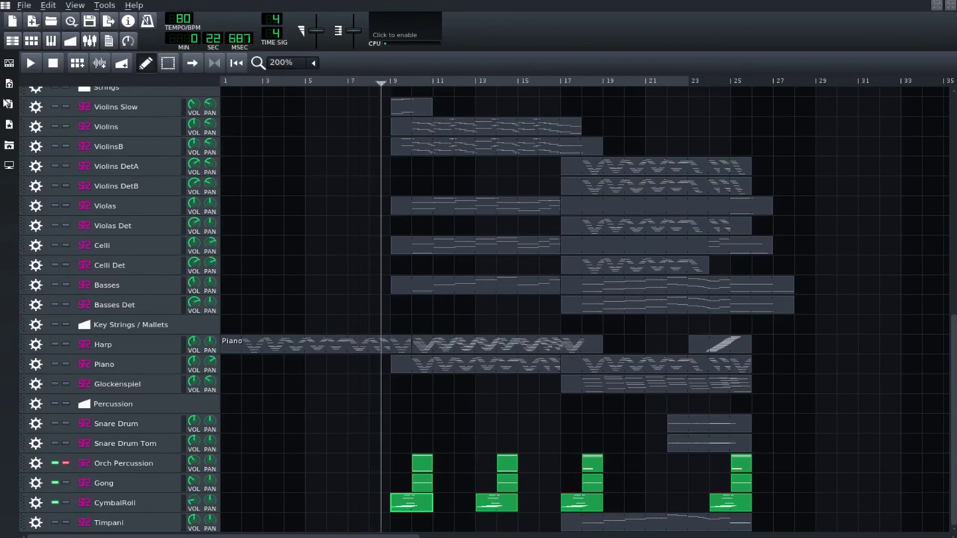
left_click(29, 63)
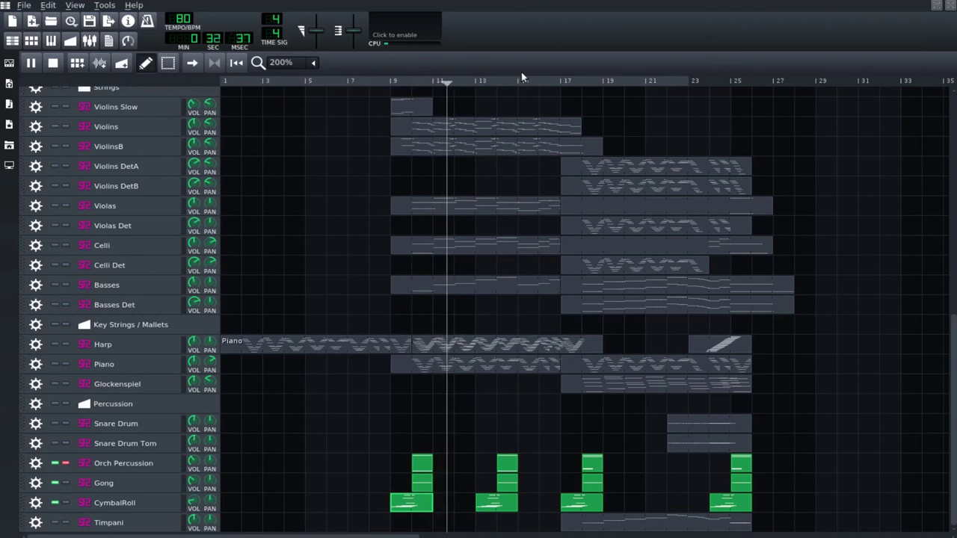
left_click(559, 80)
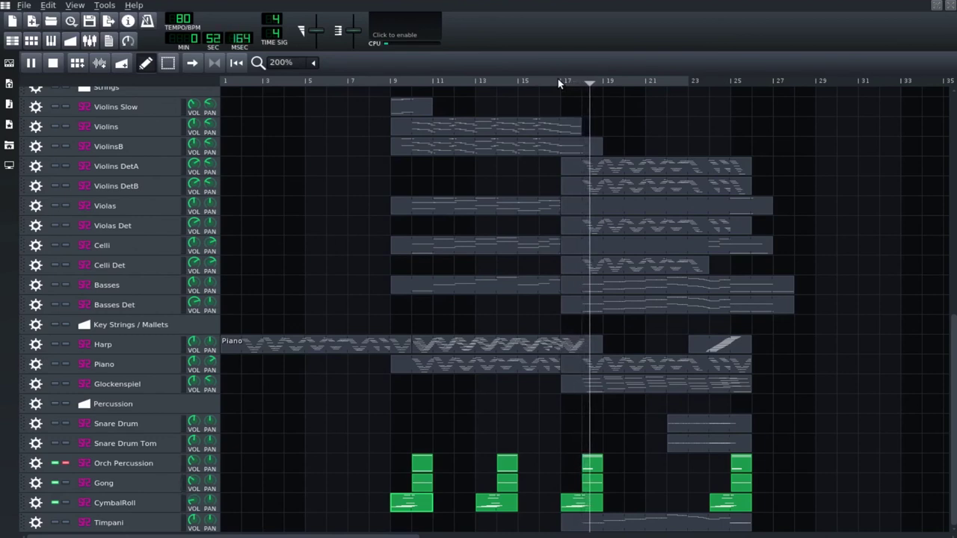
left_click(53, 62)
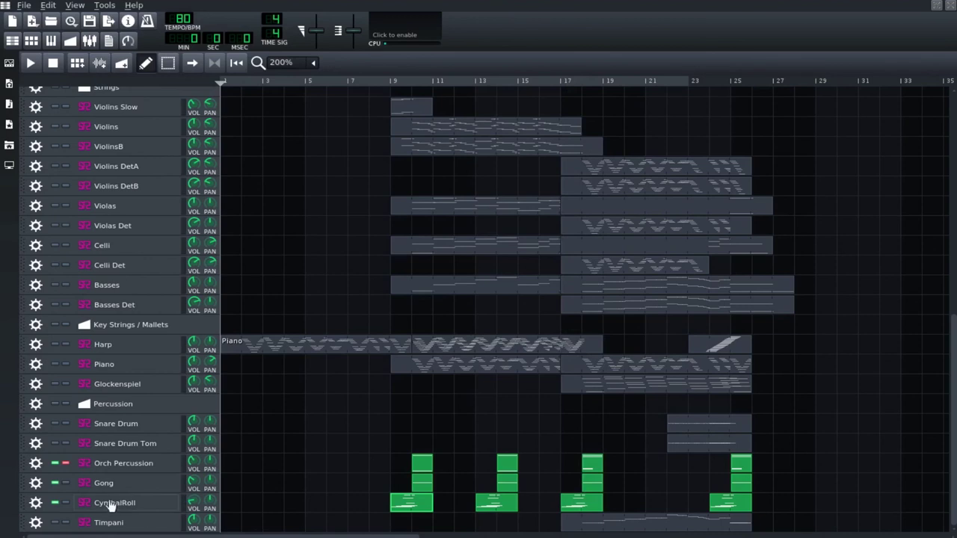
- End the Orch Percussion solo, open the Timpani clip in the piano roll, and play its first bars
left_click(65, 465)
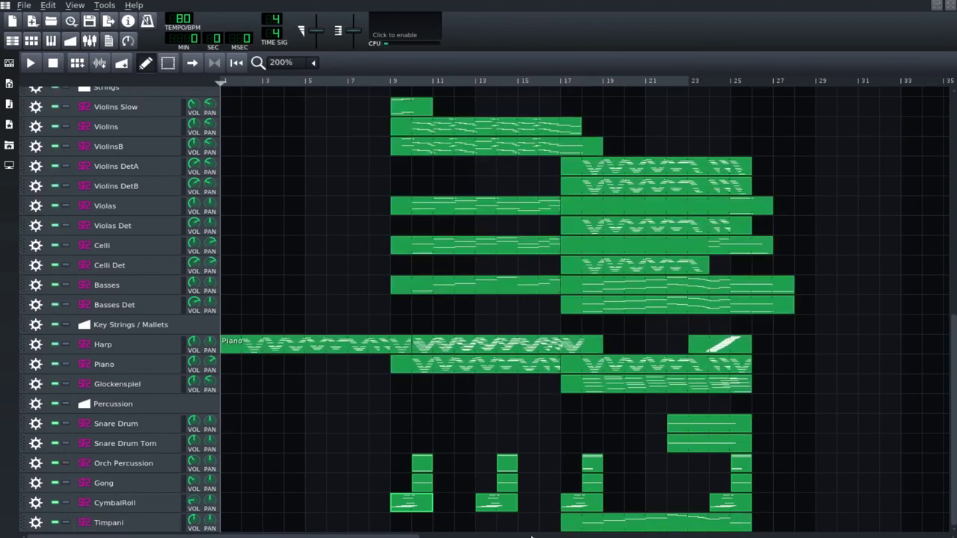
double_click(649, 521)
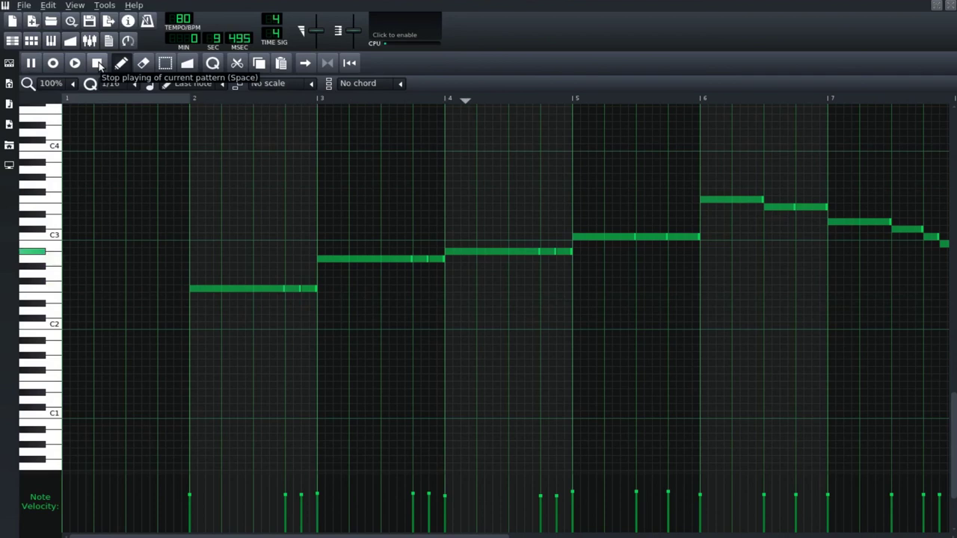
left_click(97, 64)
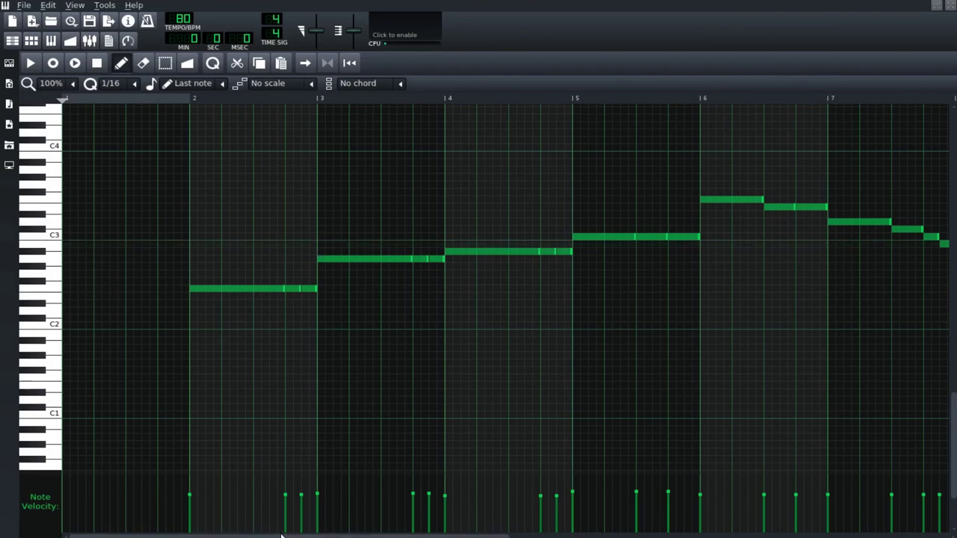
- Play the Timpani clip from just before its bar 9 roll, examine the roll's notes and velocities, and close the piano roll
left_click_drag(290, 536, 426, 537)
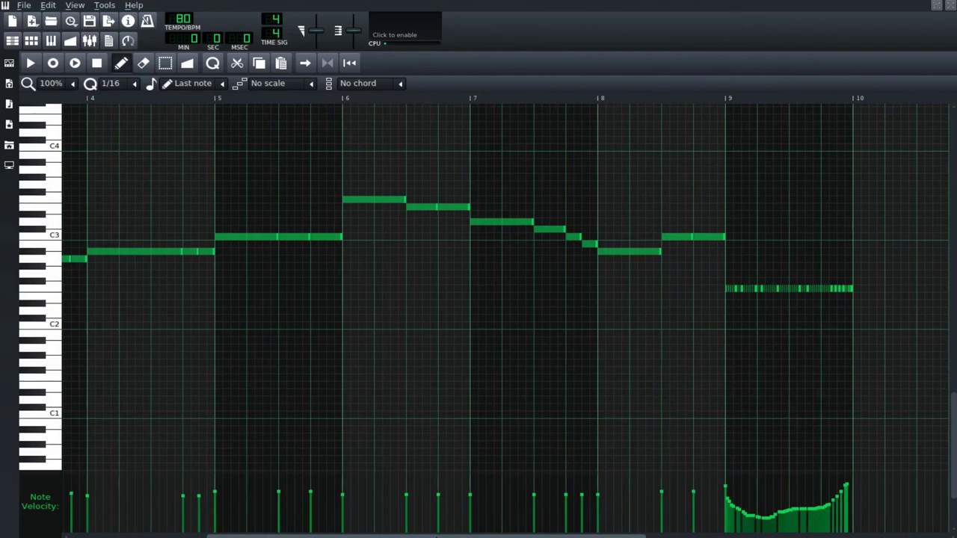
left_click(689, 98)
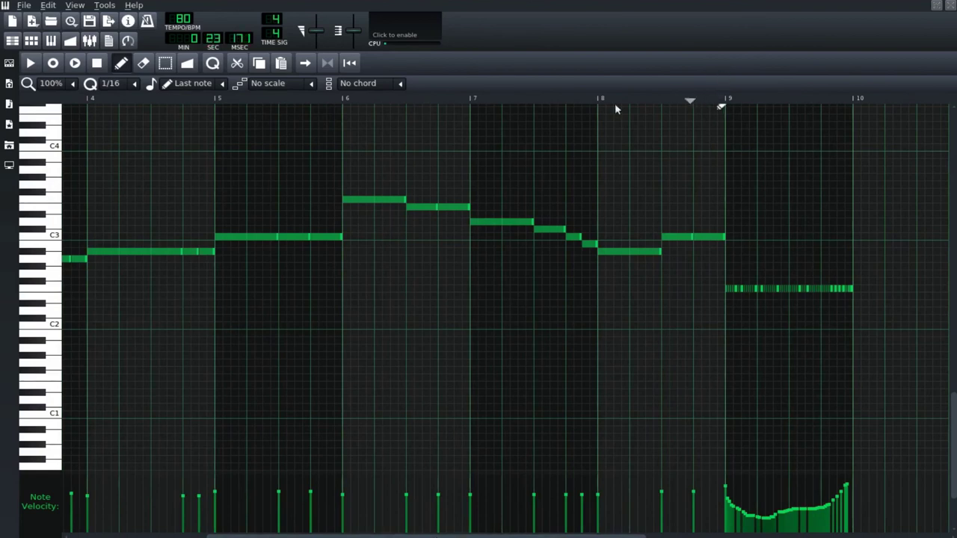
left_click(30, 64)
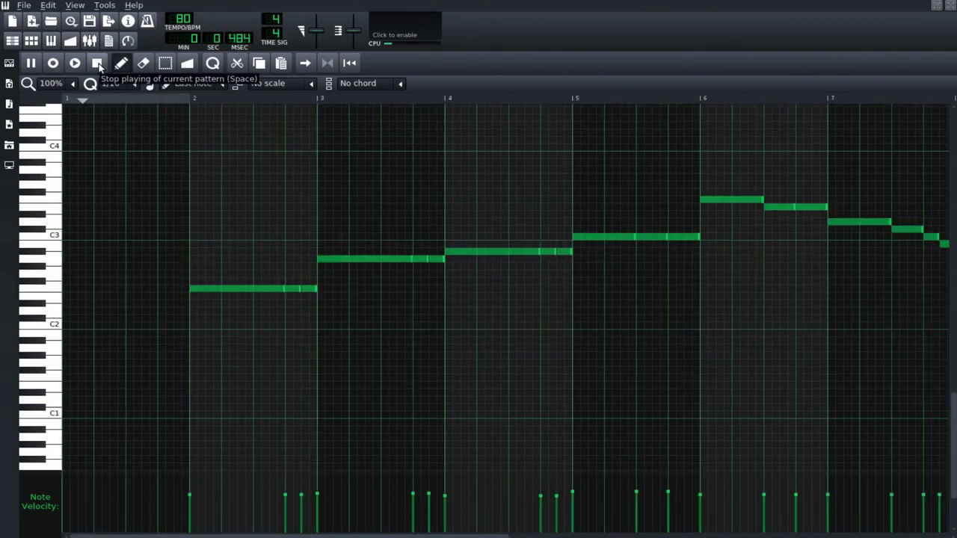
left_click(98, 66)
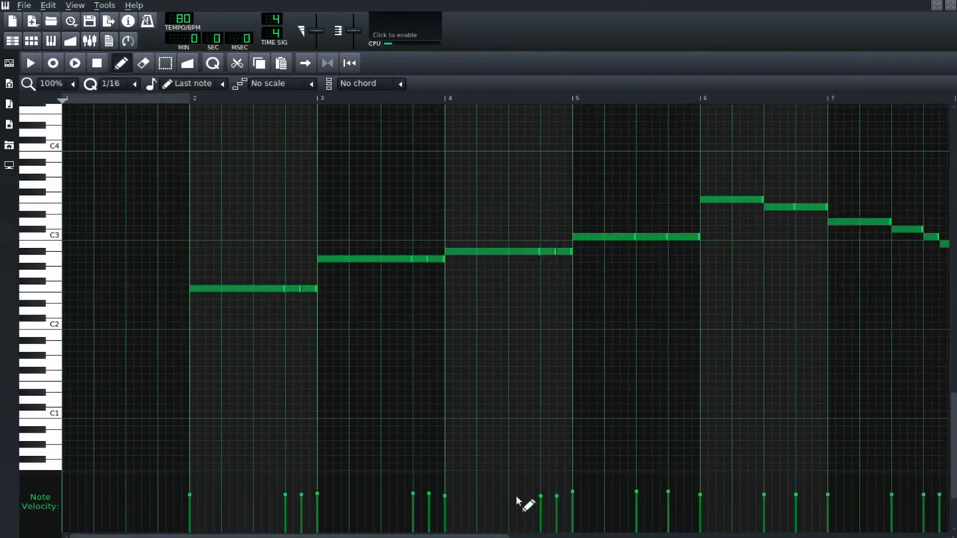
left_click_drag(500, 533, 805, 534)
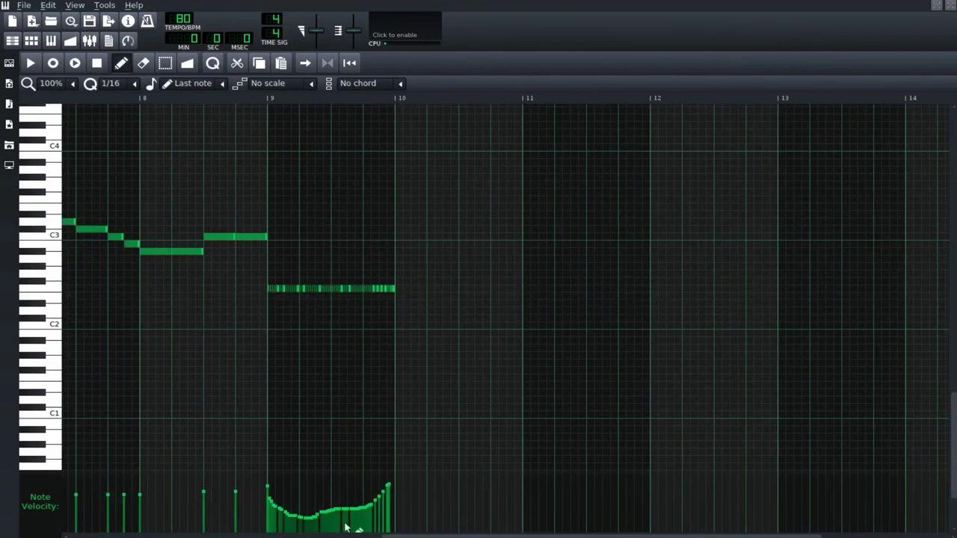
left_click(949, 5)
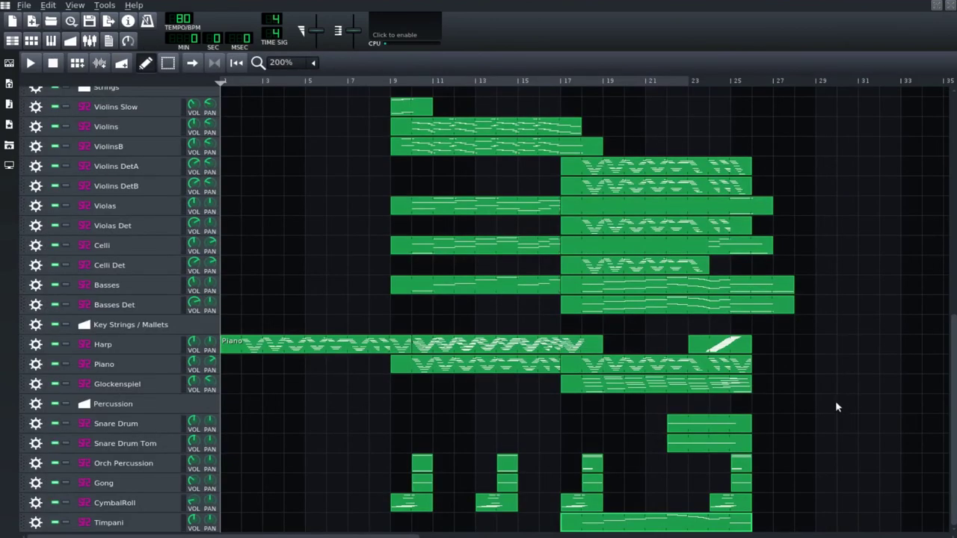
- Play the full arrangement from the start to its end with the FX-Mixer levels in view, stop playback, and close the mixer
scroll(834, 407, "up", 8)
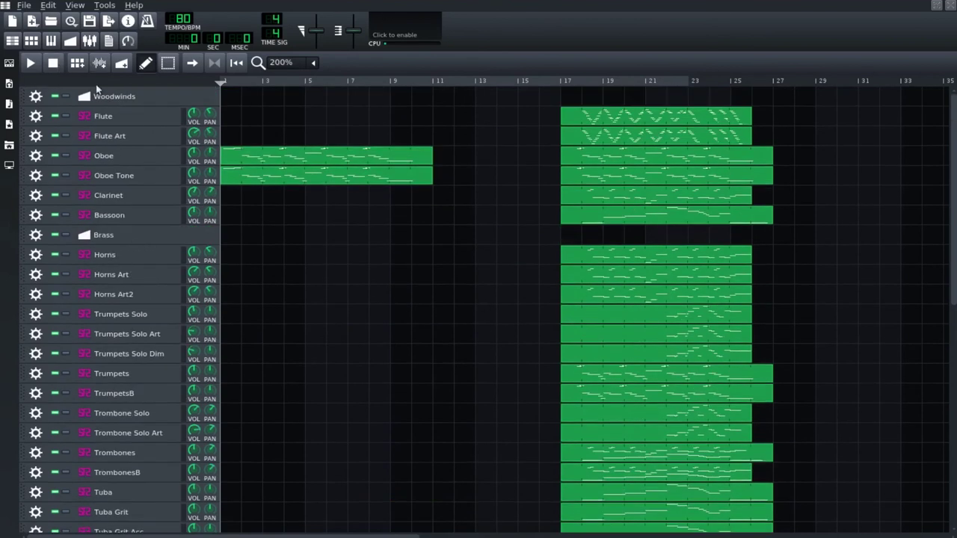
scroll(924, 343, "down", 8)
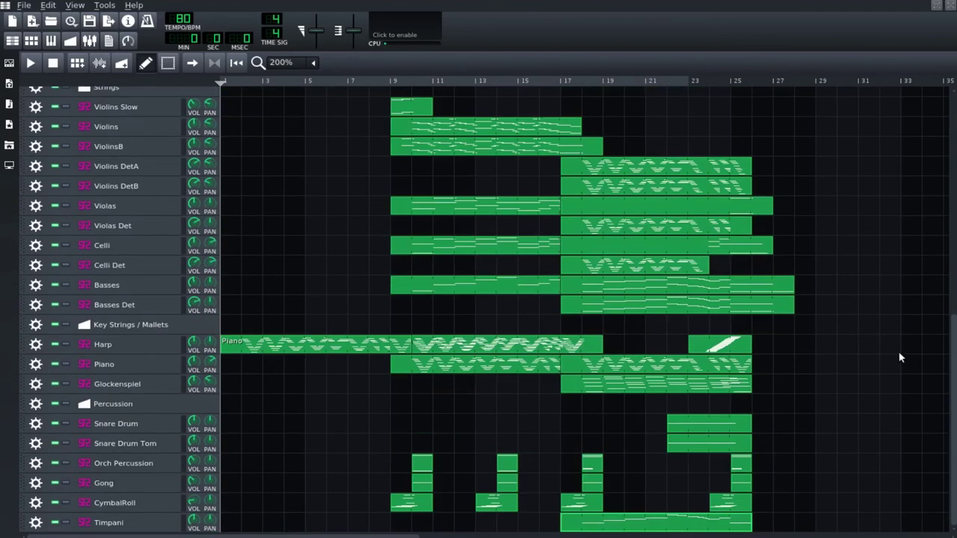
scroll(900, 357, "up", 8)
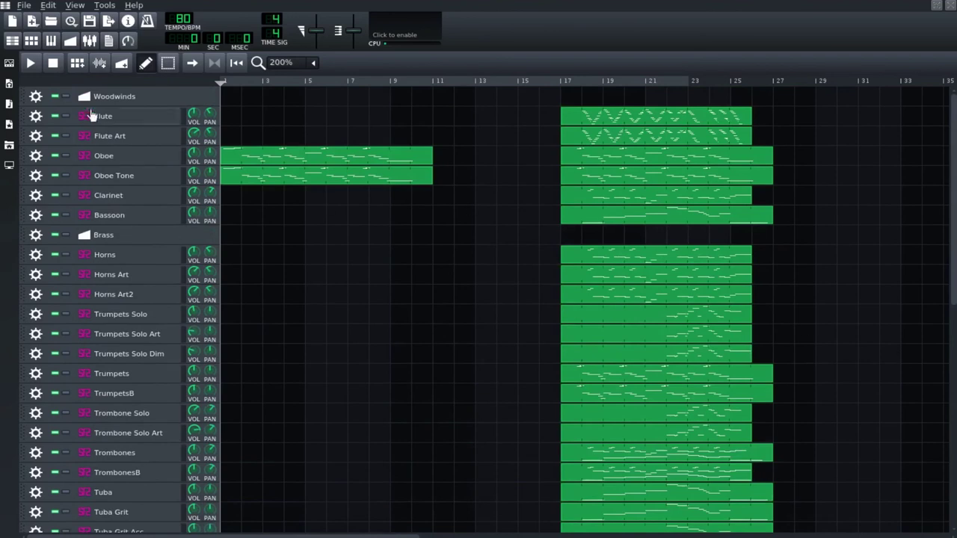
left_click(32, 65)
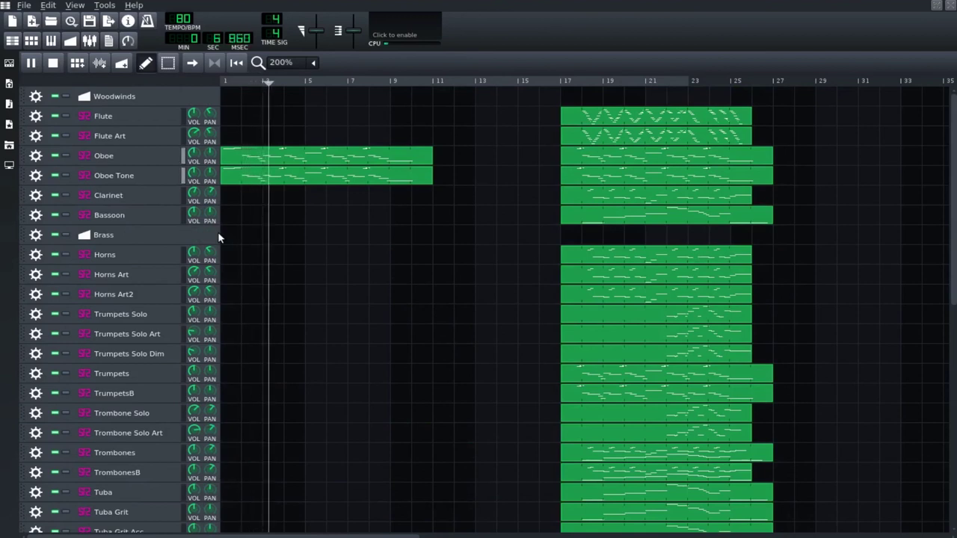
left_click(90, 41)
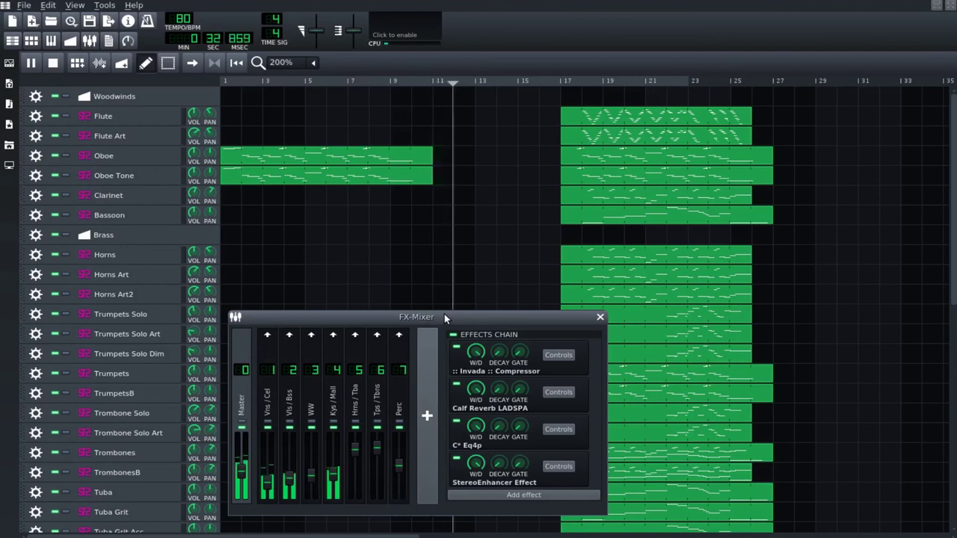
left_click_drag(444, 317, 263, 140)
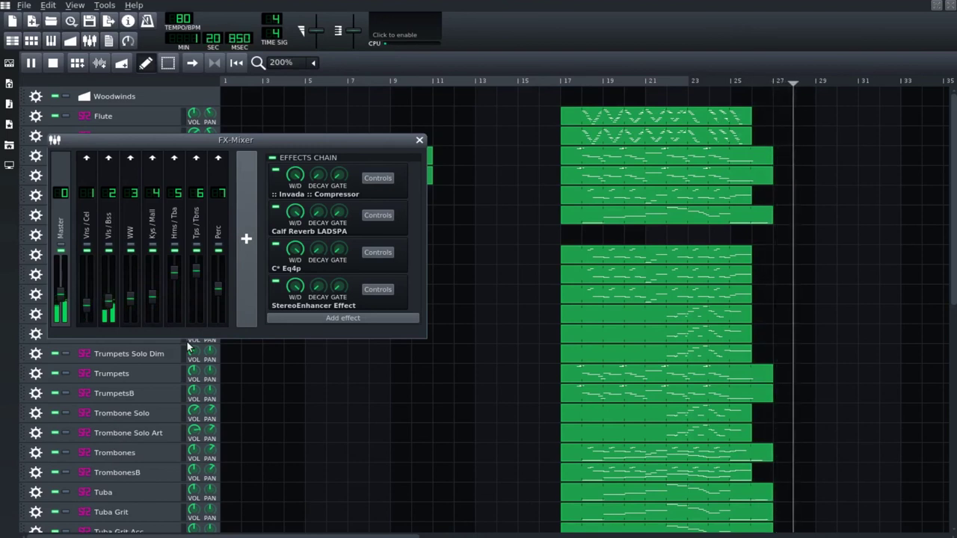
left_click(52, 63)
key("F9")
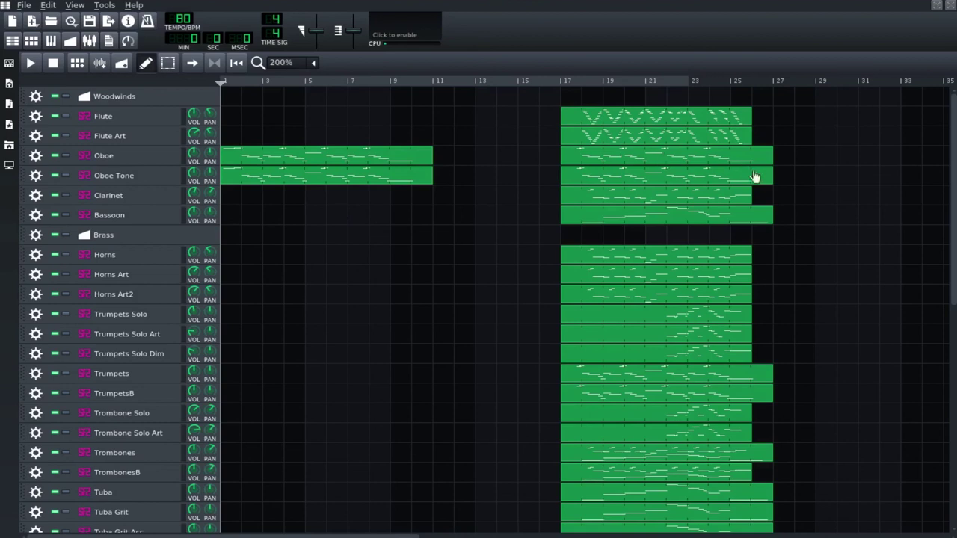
- Examine the clips of all tracks in the finished arrangement, from the woodwinds and brass through strings and keys to the percussion
scroll(855, 271, "down", 5)
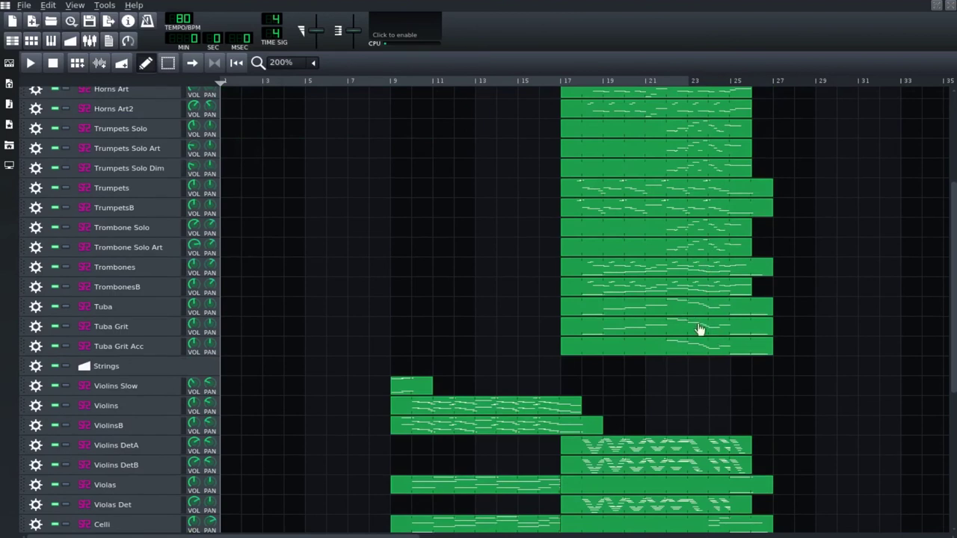
scroll(750, 346, "down", 4)
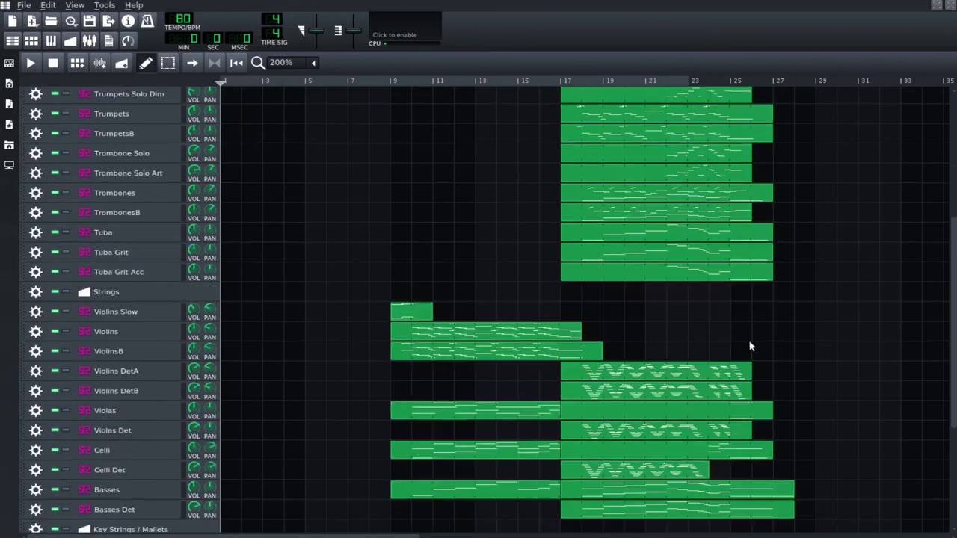
scroll(747, 342, "down", 7)
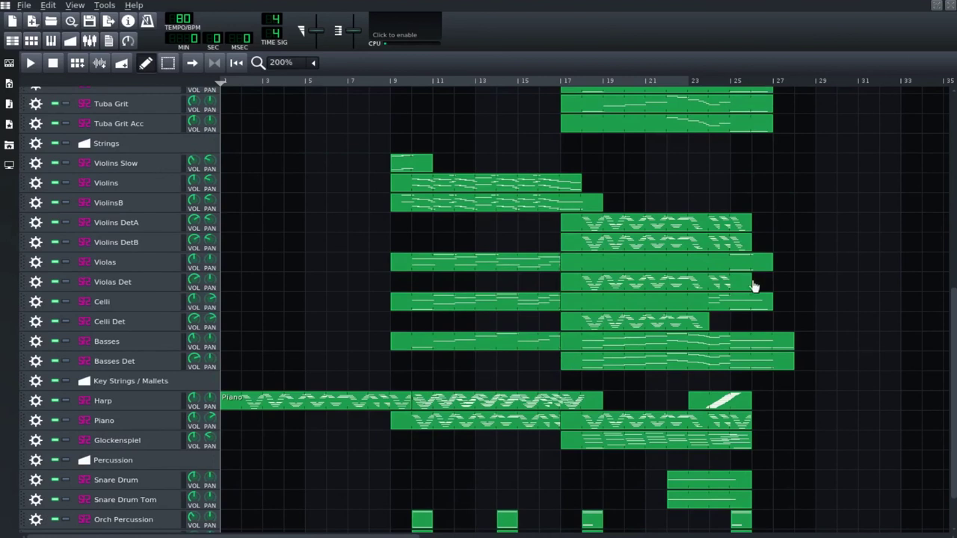
scroll(754, 281, "down", 3)
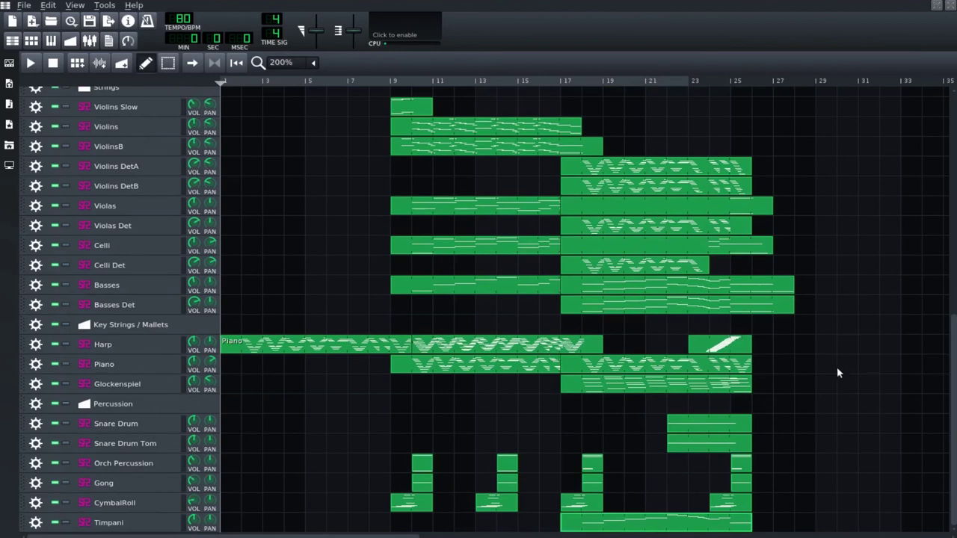
scroll(836, 374, "up", 11)
scroll(617, 353, "up", 9)
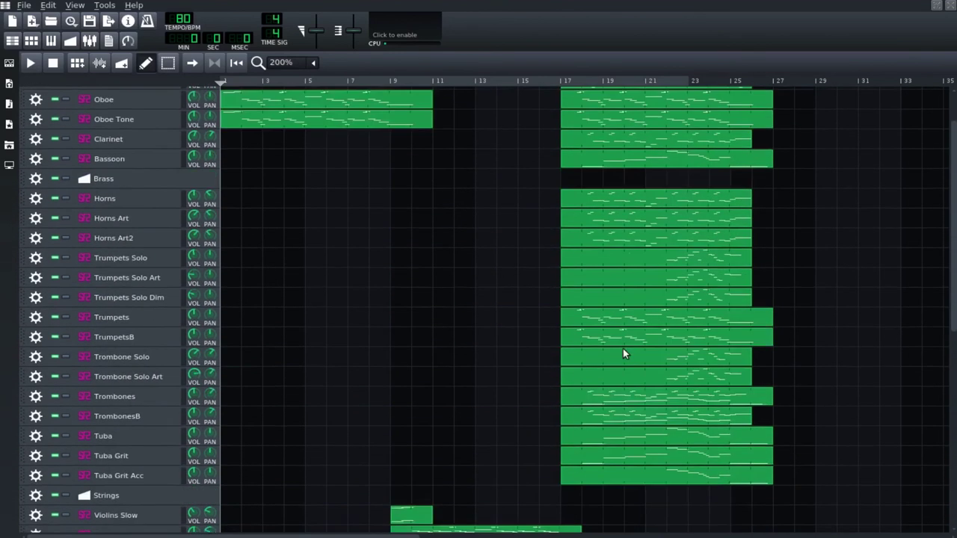
scroll(623, 349, "up", 3)
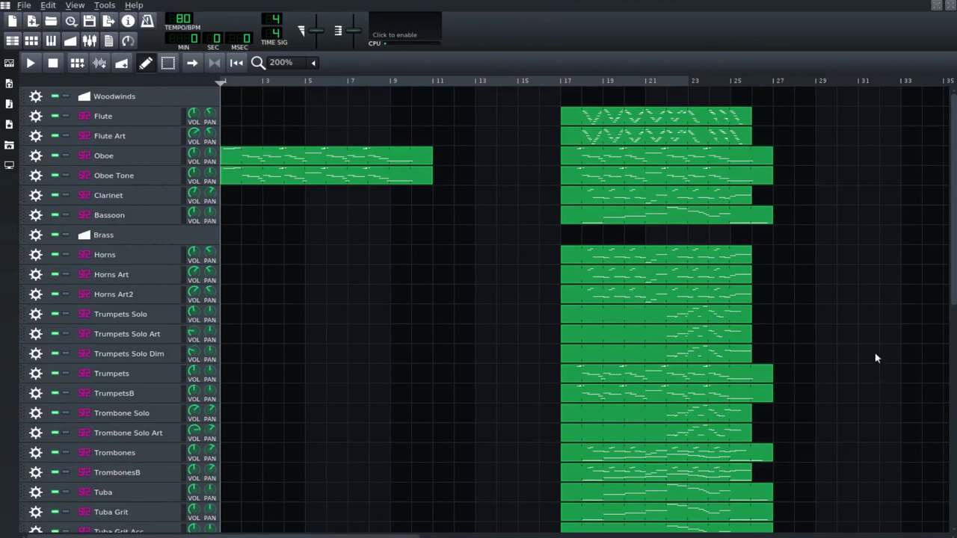
scroll(871, 368, "down", 10)
scroll(871, 368, "down", 5)
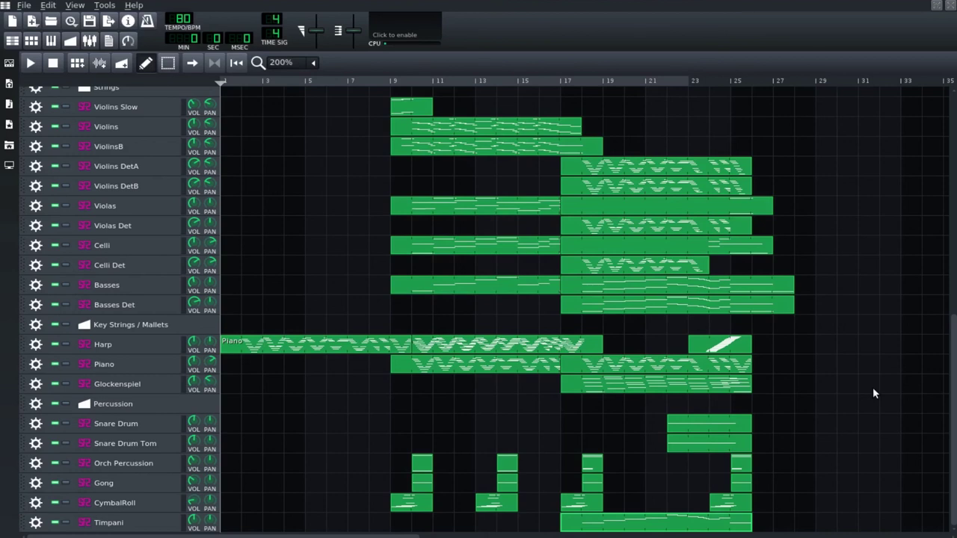
scroll(751, 398, "up", 10)
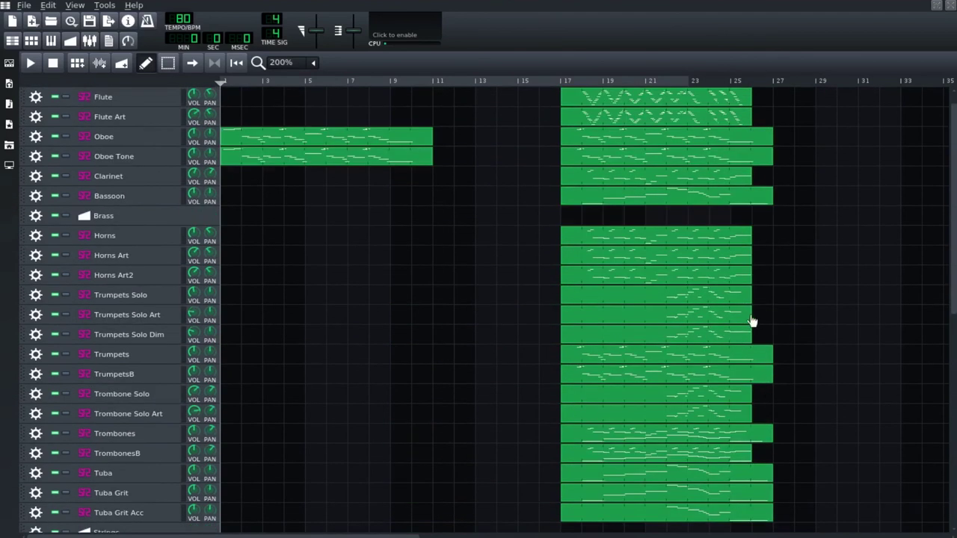
scroll(809, 305, "down", 8)
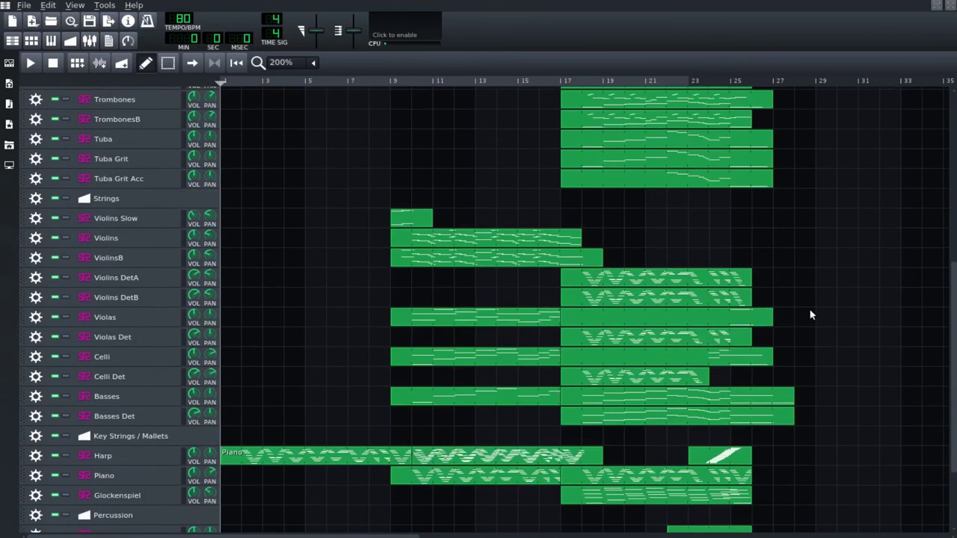
scroll(811, 317, "down", 5)
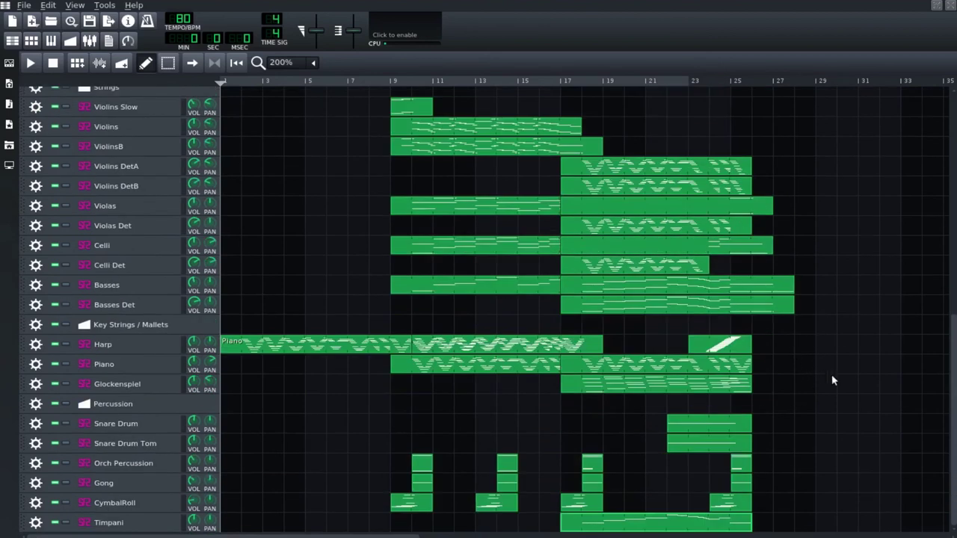
scroll(832, 381, "up", 12)
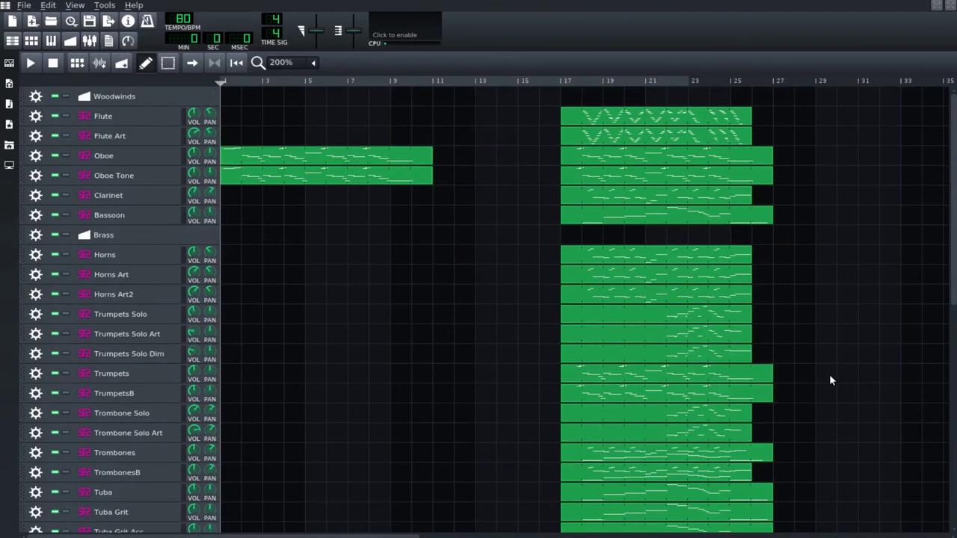